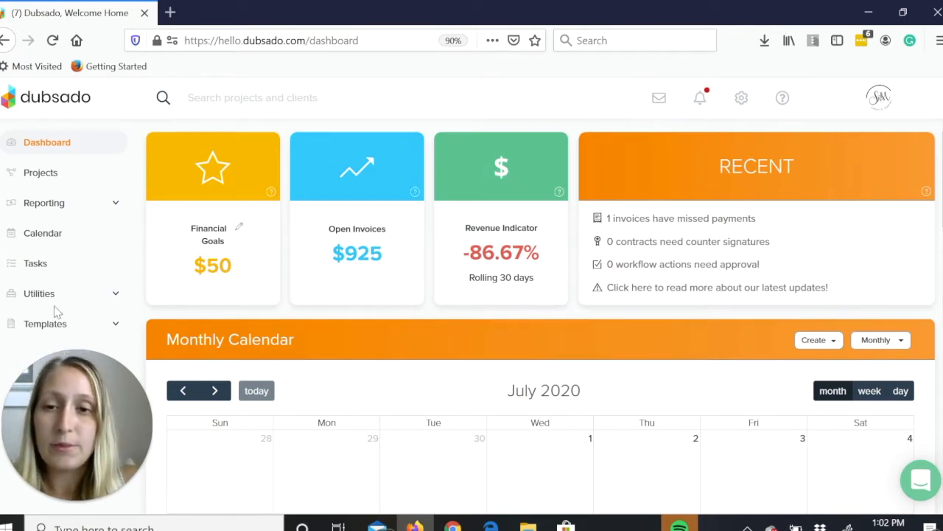
Open the list of form templates in Dubsado.
drag(102, 395, 924, 92)
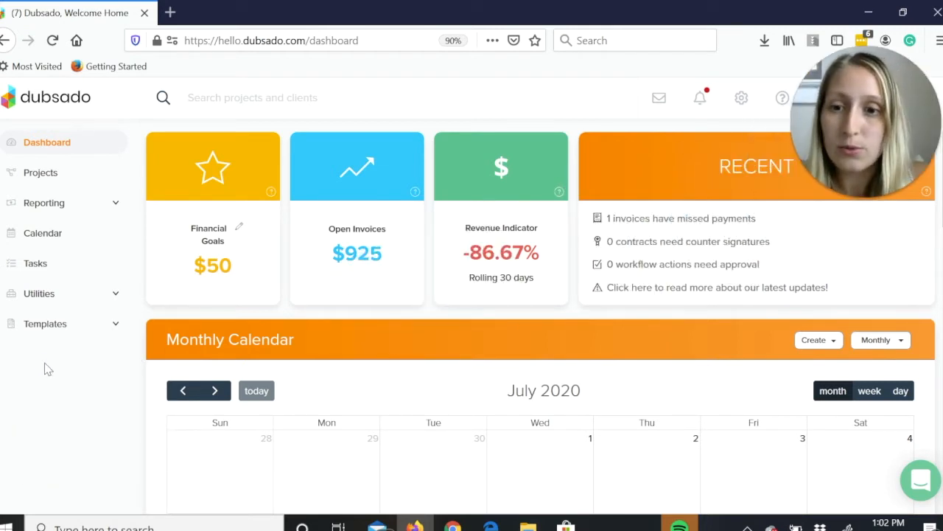
click(35, 328)
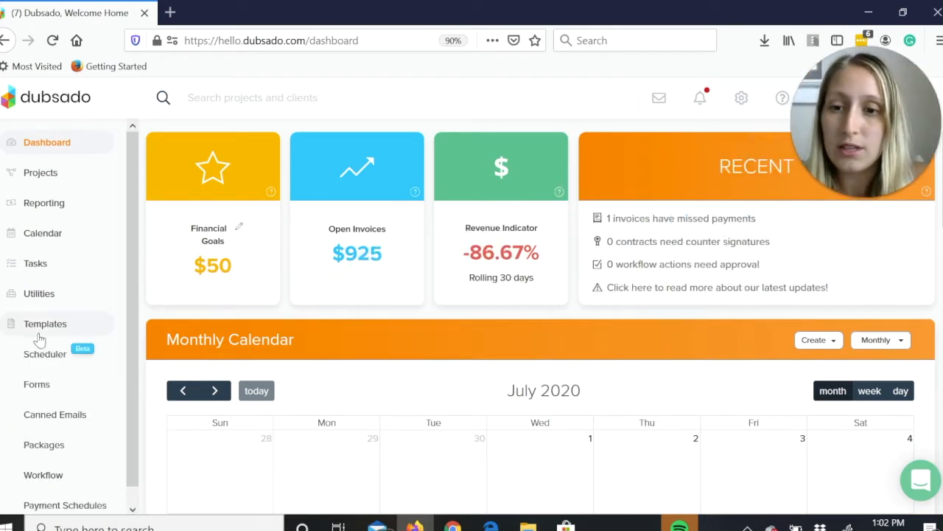
click(37, 386)
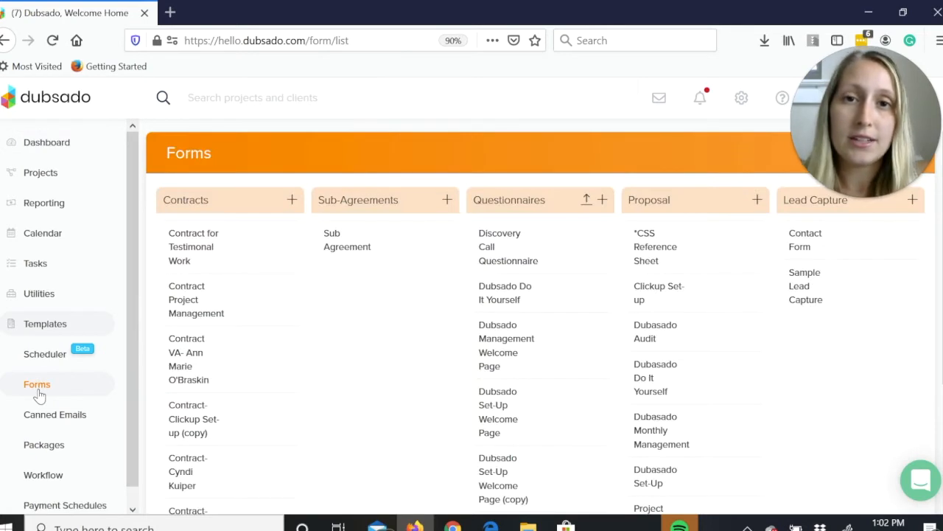
mouse_move(817, 248)
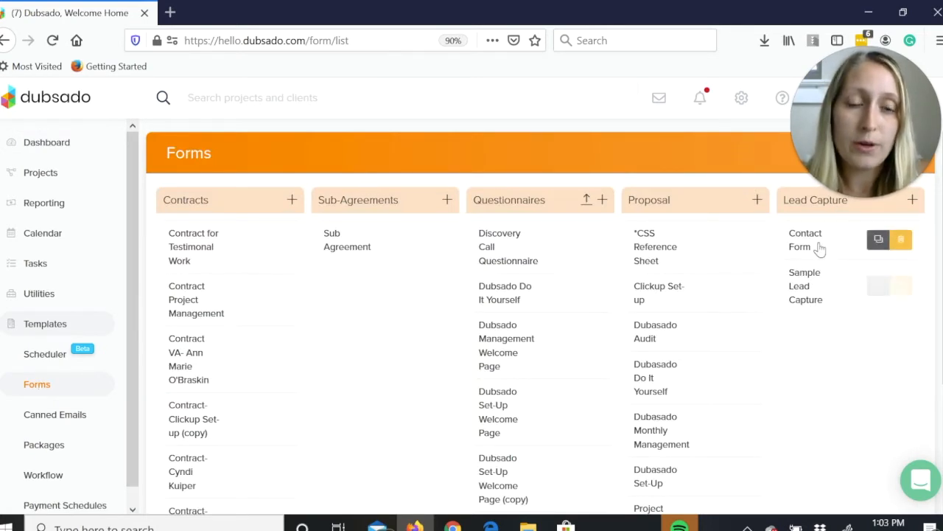
click(171, 12)
text(www.sara)
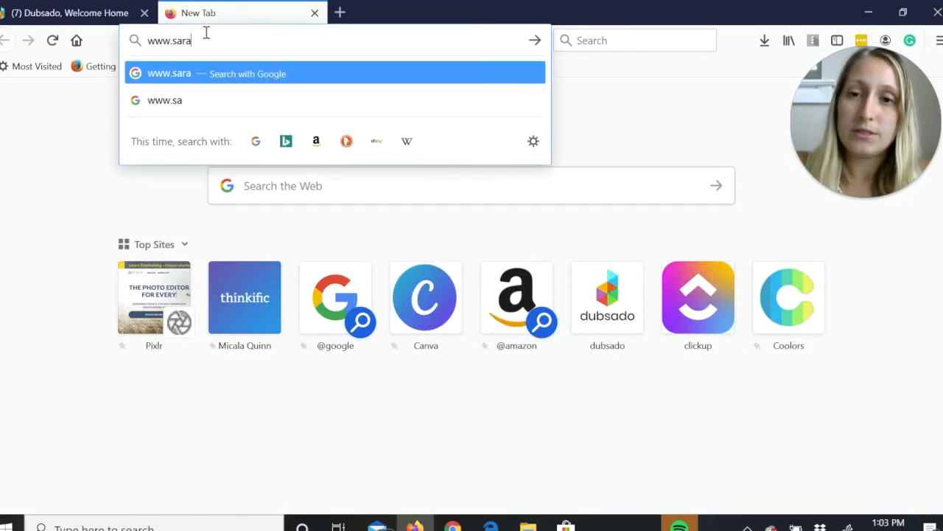
text(hrmartin.com)
key(Return)
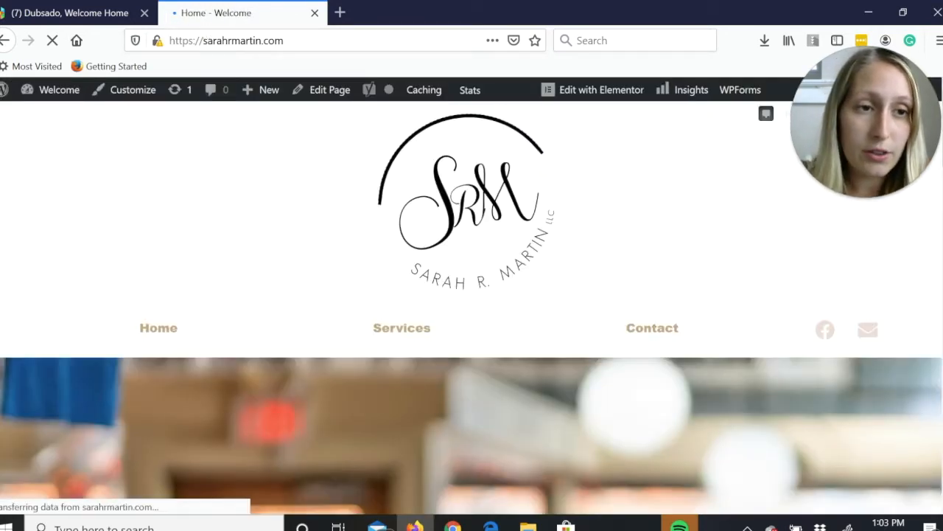
scroll(472, 308, down, 1)
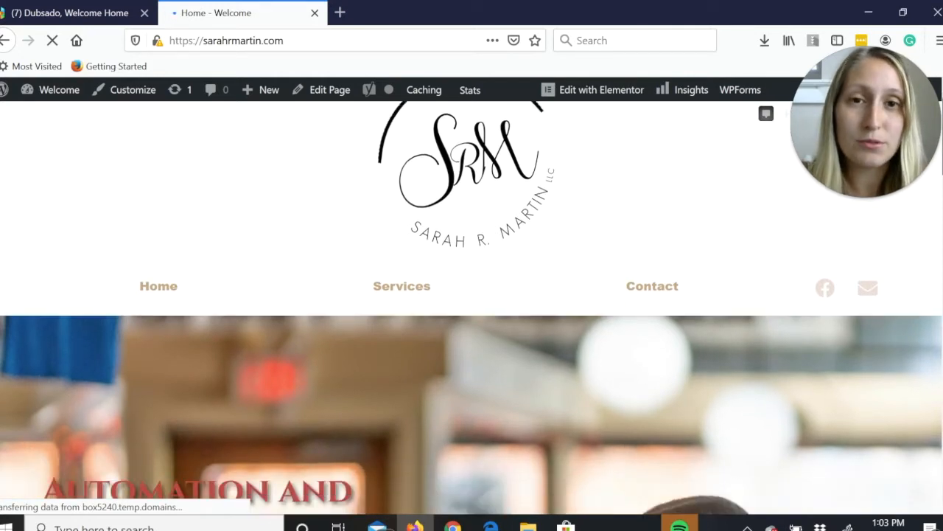
scroll(472, 308, down, 2)
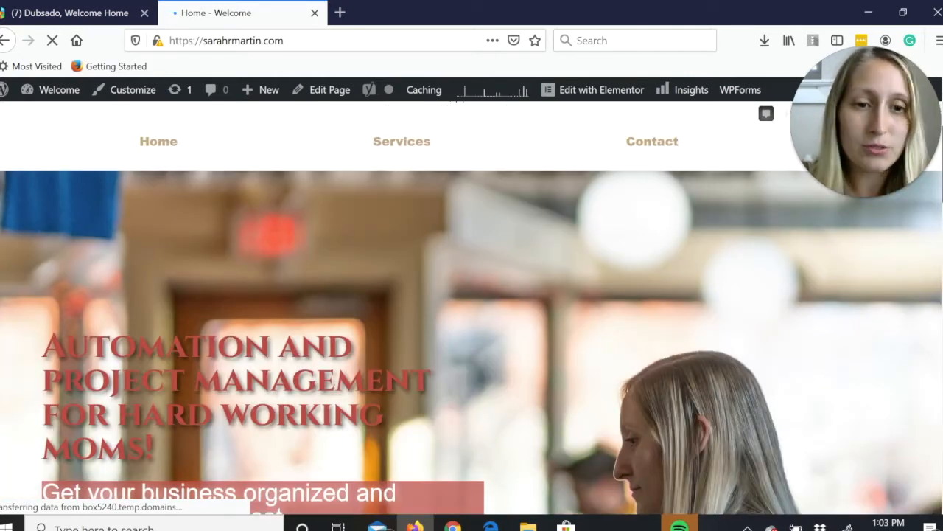
scroll(645, 175, up, 1)
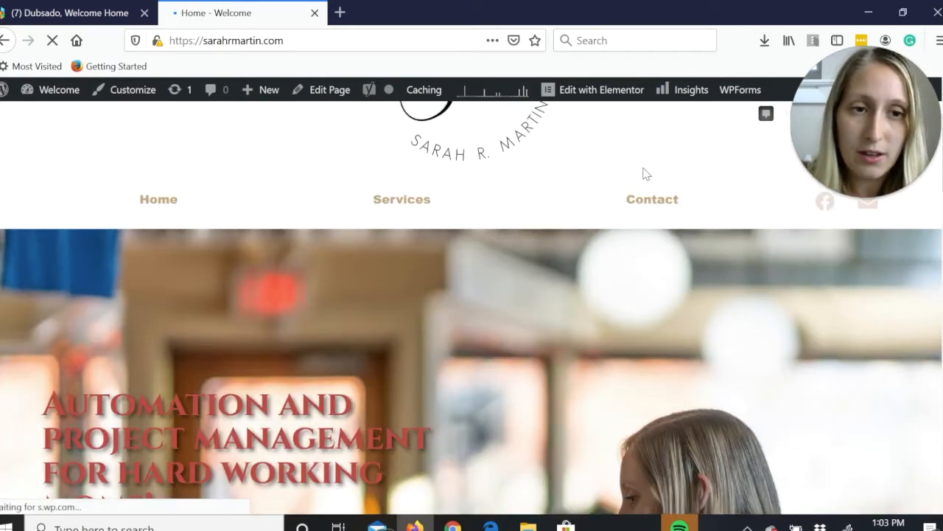
click(639, 207)
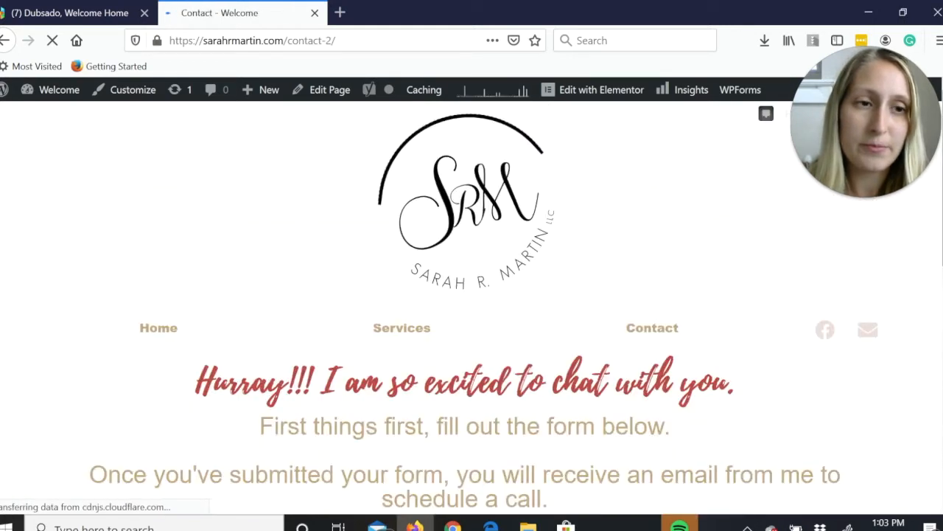
Examine the embedded contact form's introduction and its name, email, service, start date and budget questions.
scroll(471, 309, down, 2)
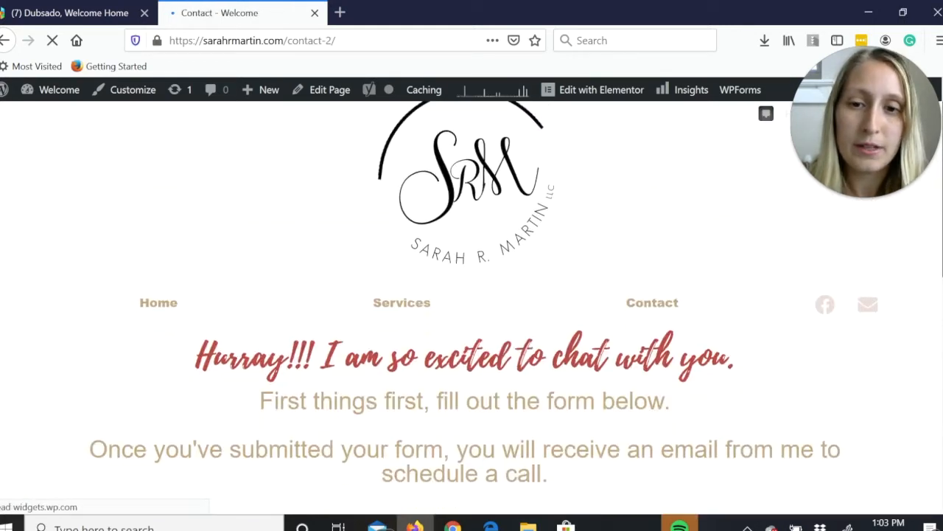
scroll(471, 310, down, 3)
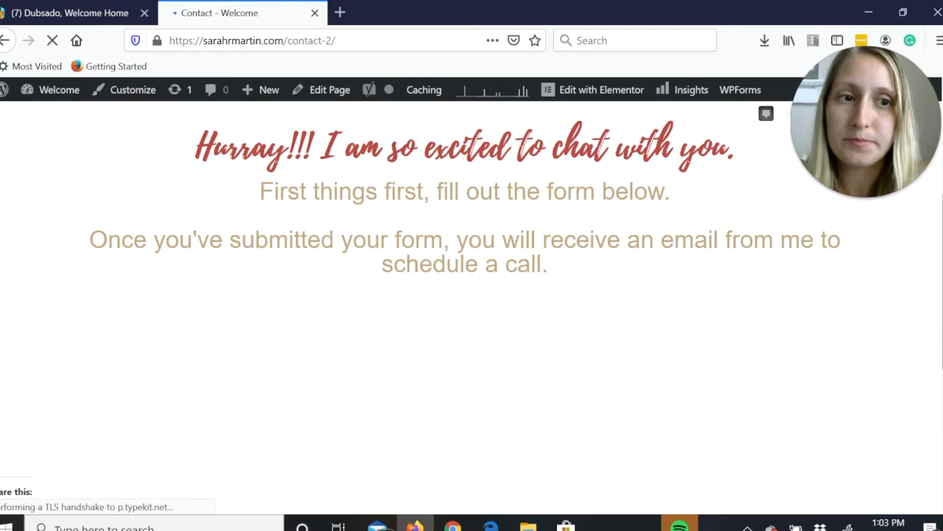
drag(942, 249, 942, 221)
scroll(465, 308, down, 5)
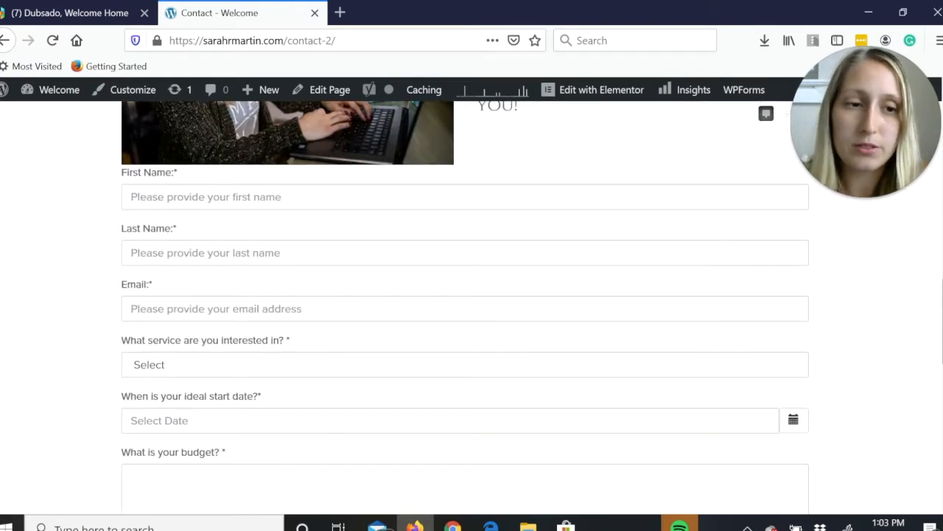
scroll(275, 387, up, 5)
scroll(274, 387, down, 1)
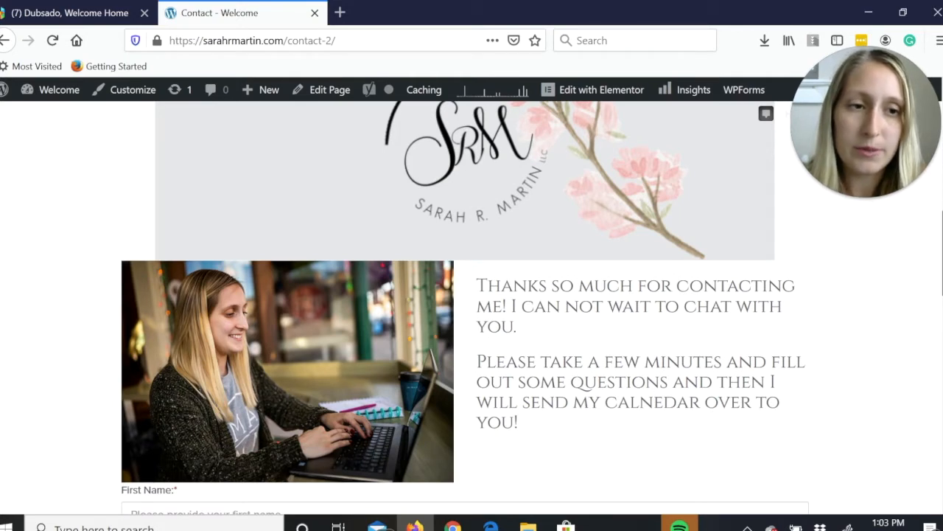
scroll(465, 308, down, 4)
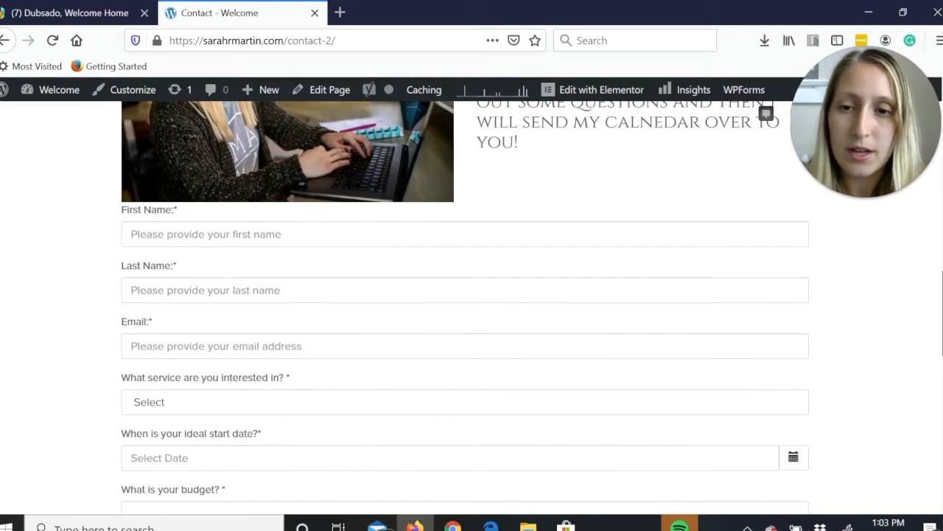
scroll(465, 300, down, 2)
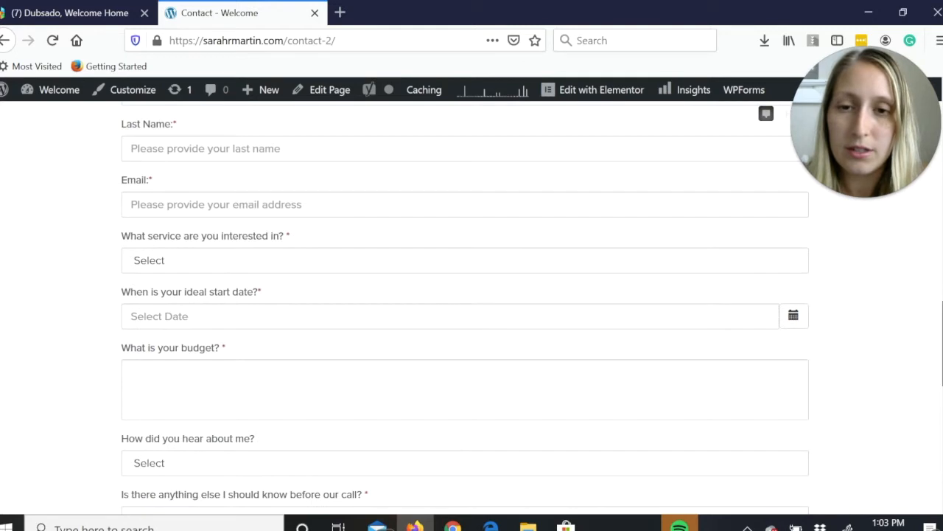
View the choices for the service question without selecting one, and review the remaining questions down to the end of the form.
click(313, 260)
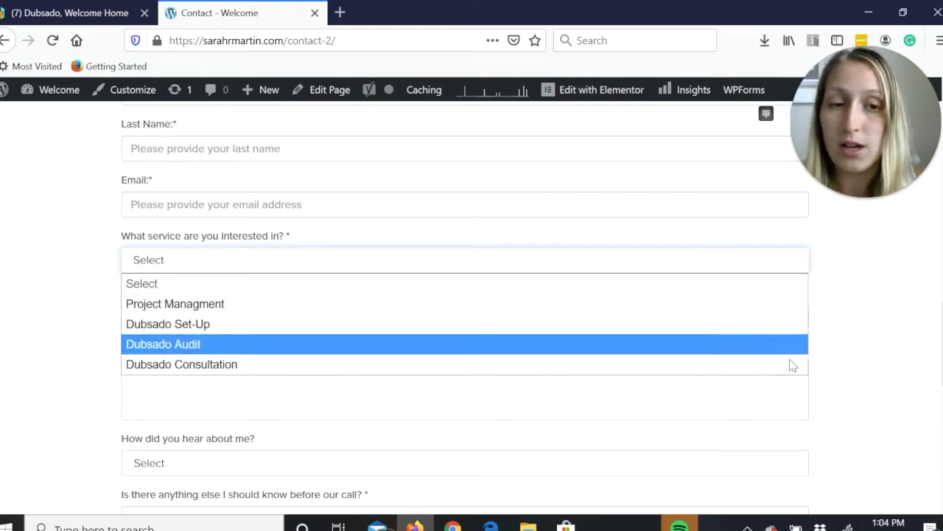
click(848, 372)
scroll(847, 375, down, 1)
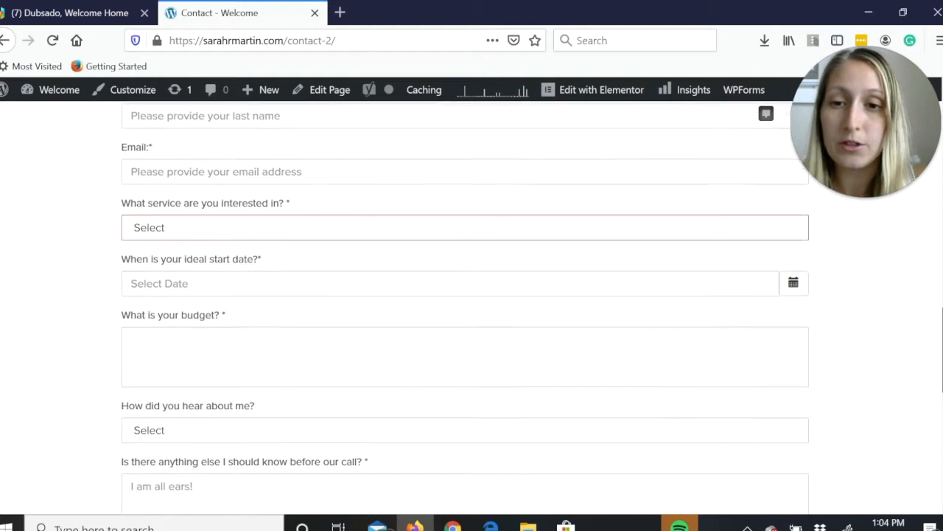
scroll(472, 306, down, 1)
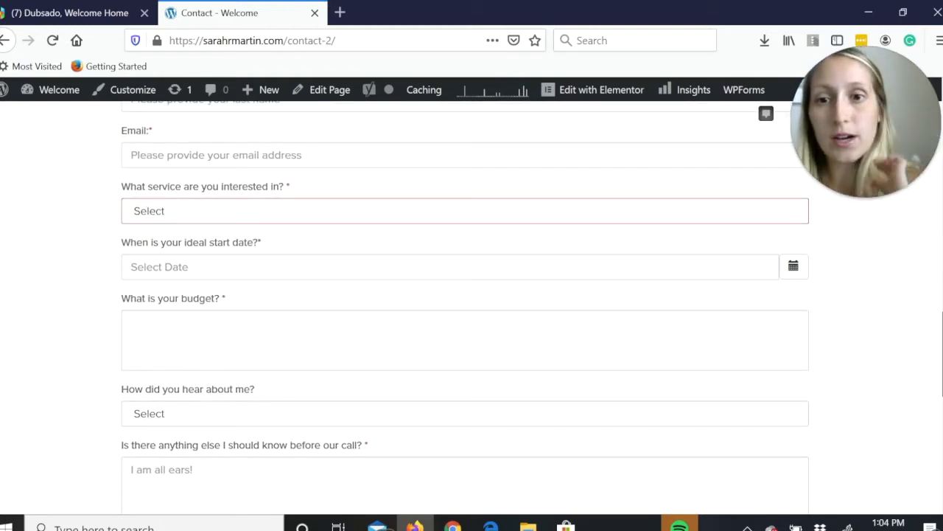
scroll(819, 392, down, 2)
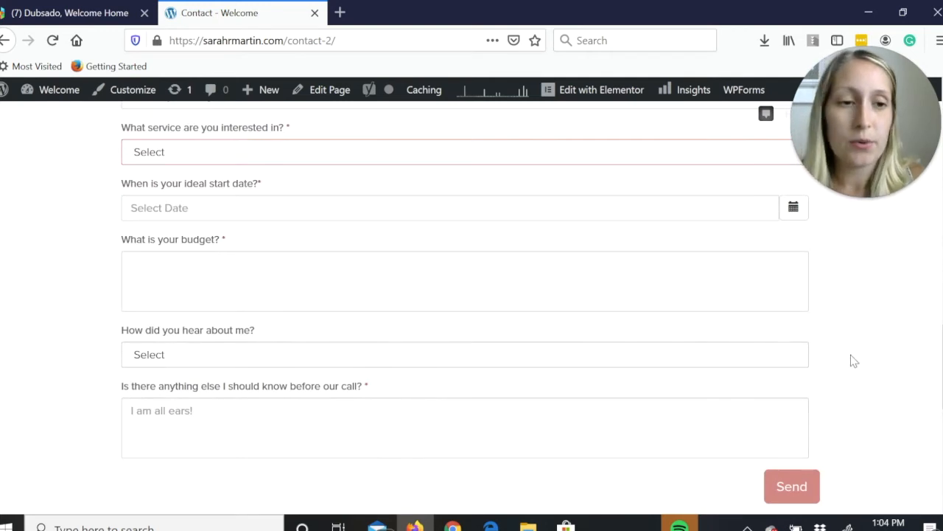
scroll(472, 295, down, 3)
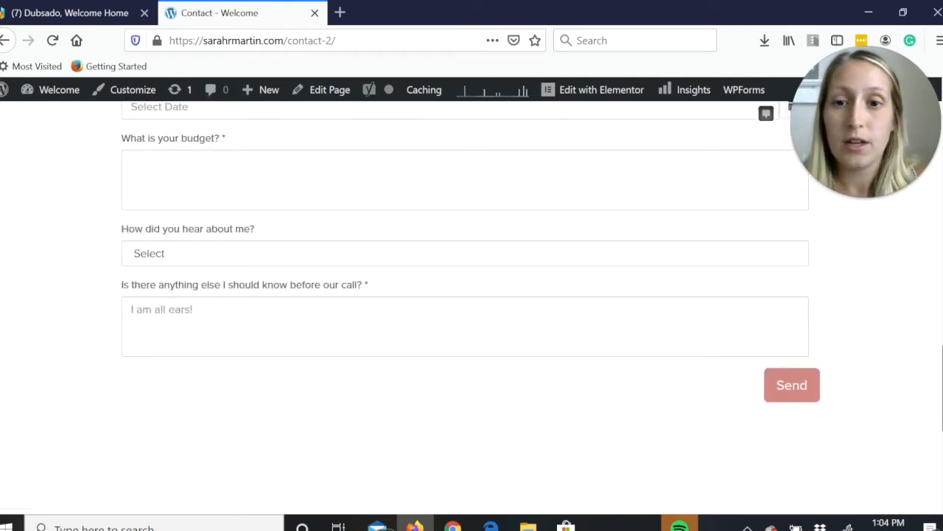
scroll(472, 295, down, 1)
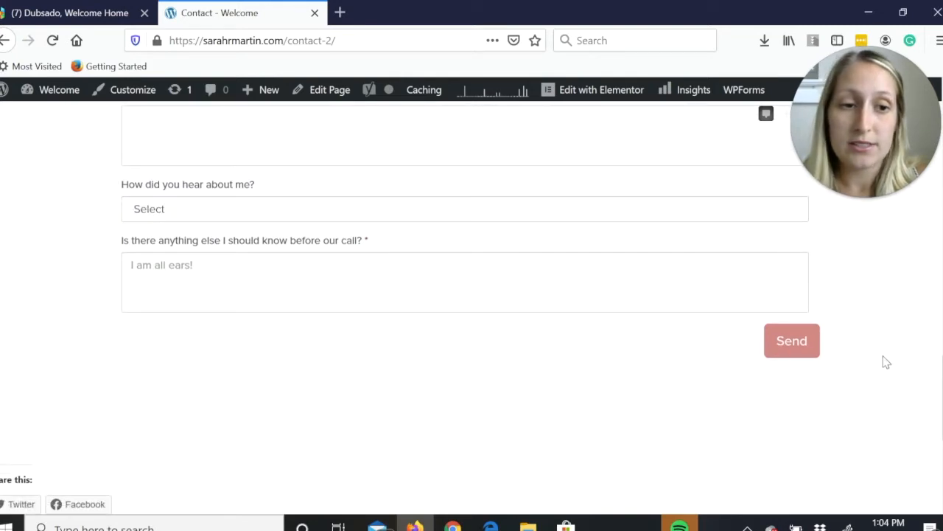
Close the website tab and open the Contact Form lead capture template in Dubsado to view its questions.
click(315, 12)
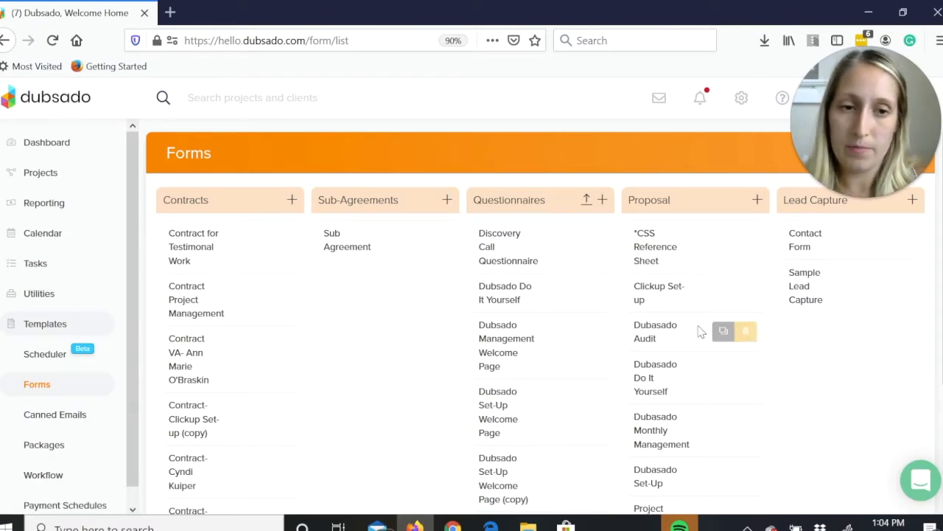
click(801, 248)
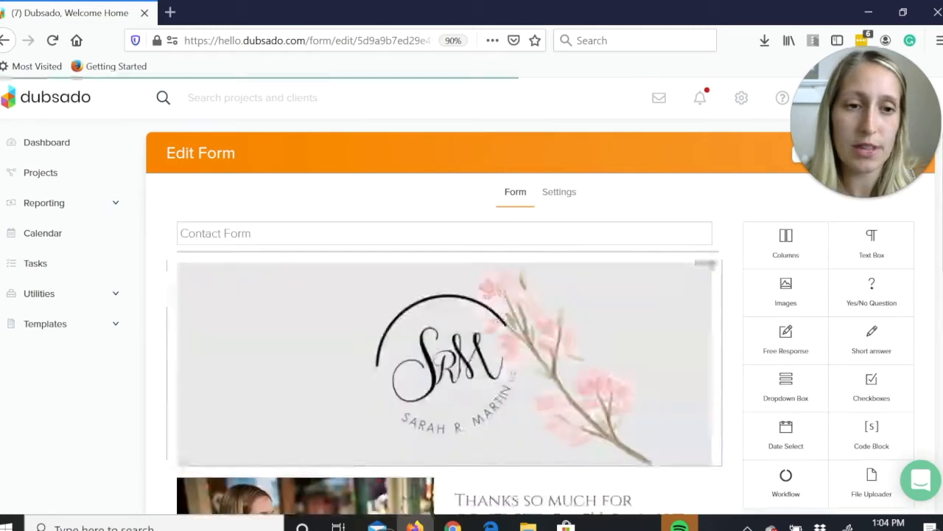
scroll(472, 332, down, 1)
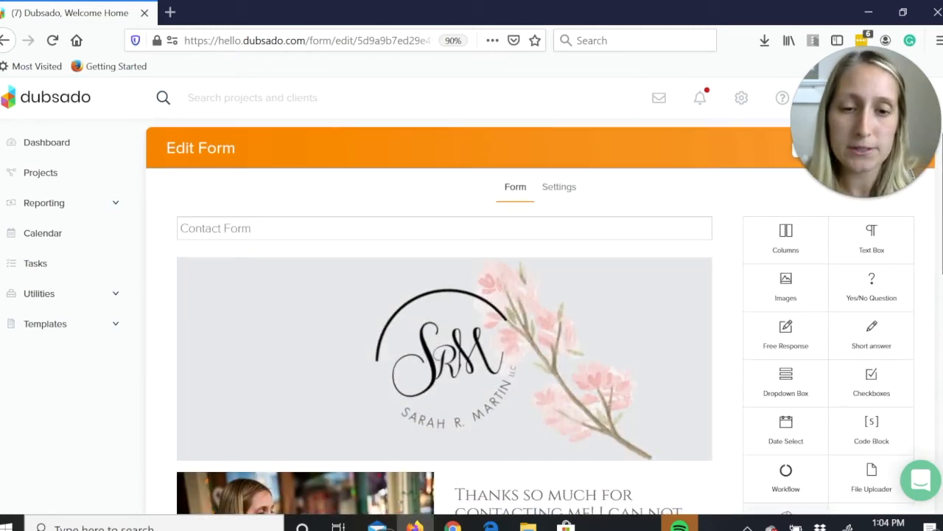
scroll(472, 317, down, 4)
scroll(445, 317, down, 5)
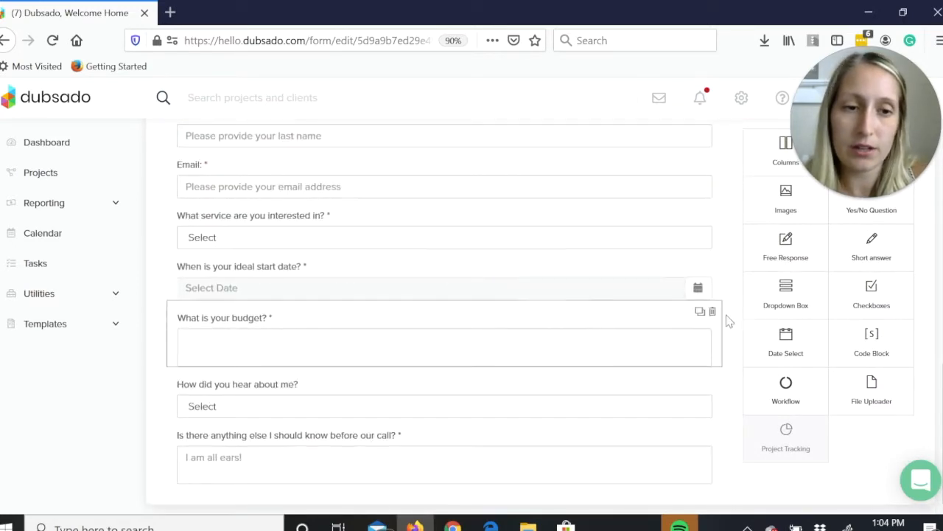
Add a Workflow element below the service question, view the workflows available for its Headshots option, and close its settings.
drag(759, 396, 464, 254)
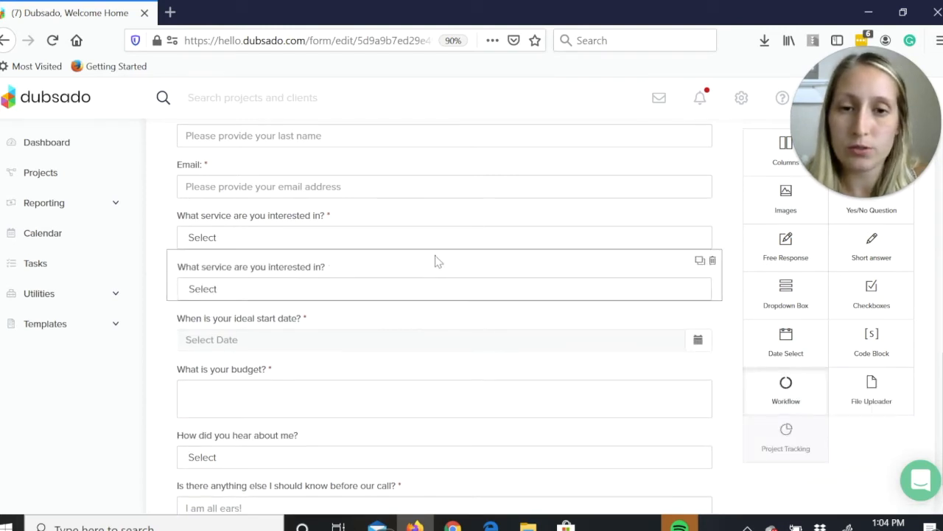
click(510, 273)
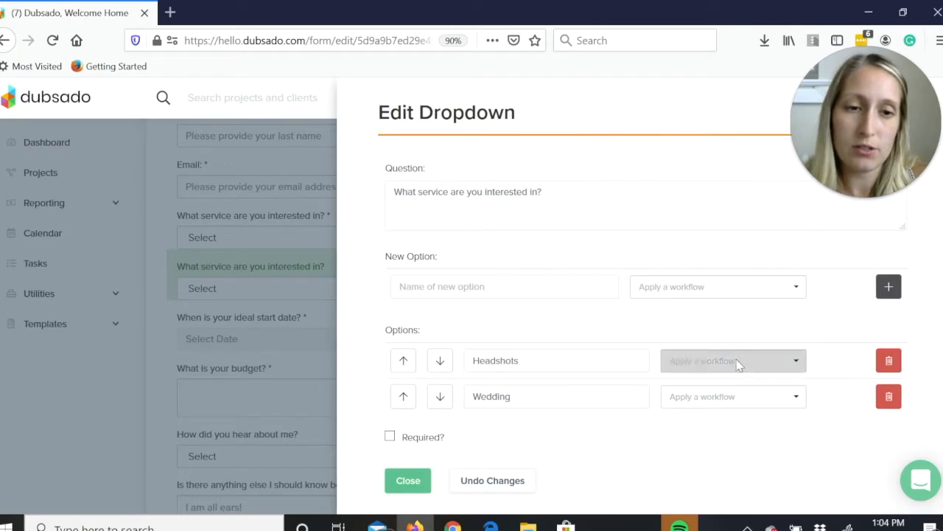
click(738, 362)
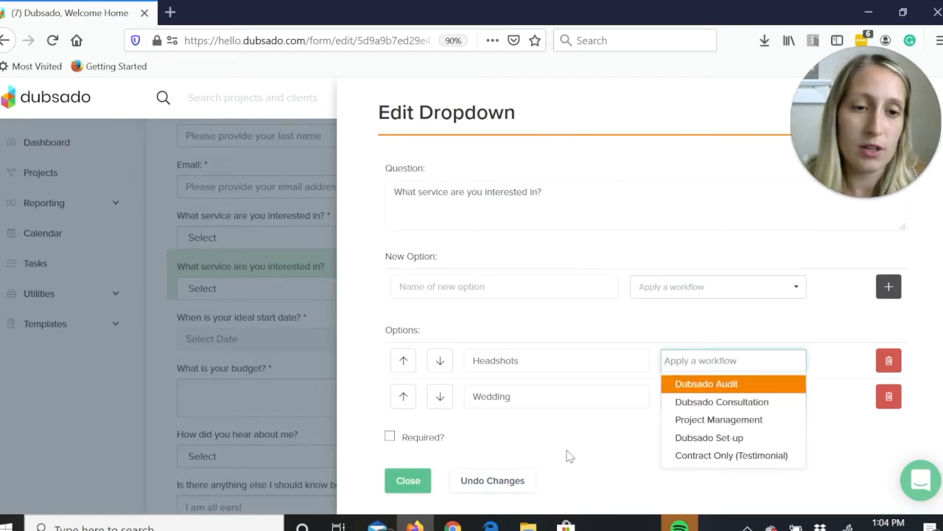
click(588, 462)
click(405, 480)
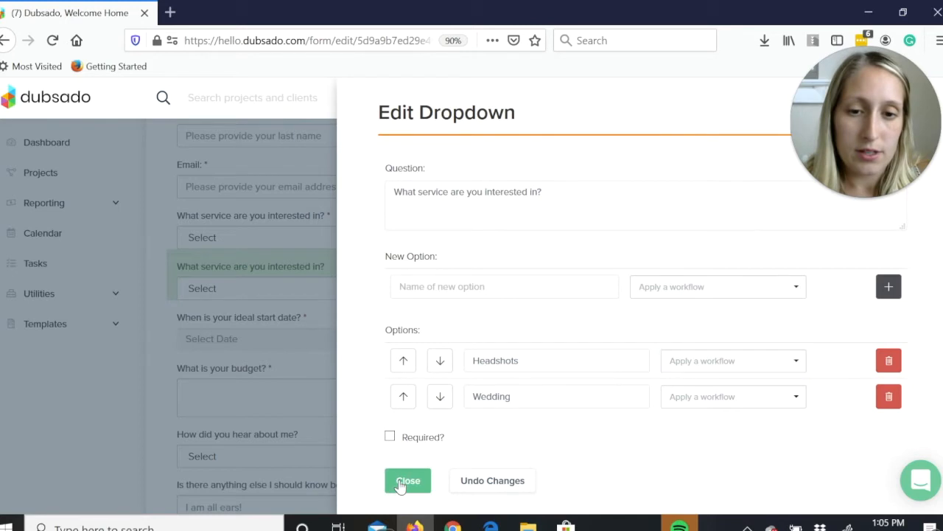
Delete the added workflow question below the original service question.
mouse_move(705, 268)
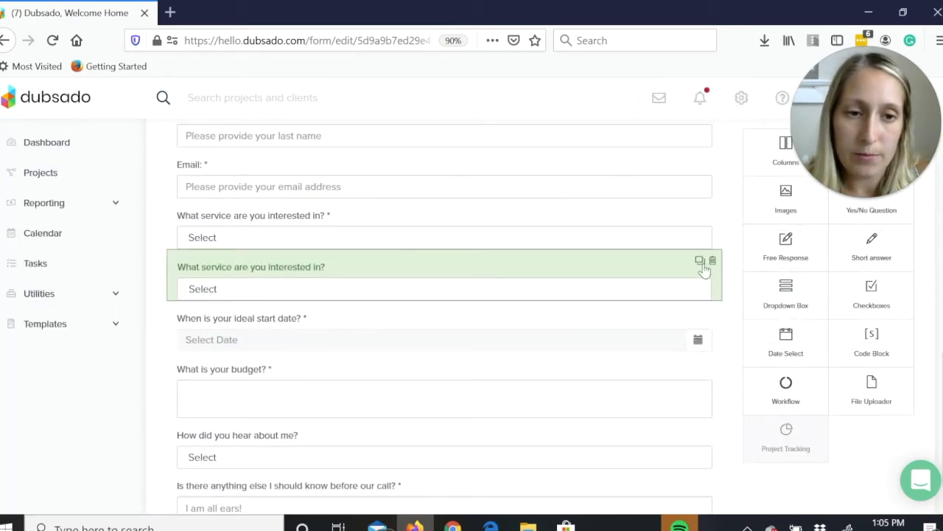
click(713, 261)
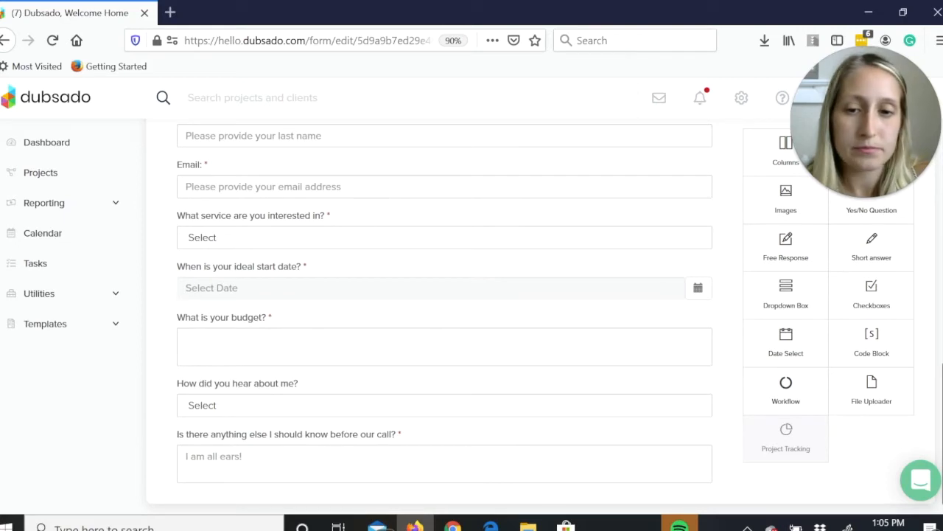
scroll(445, 310, up, 2)
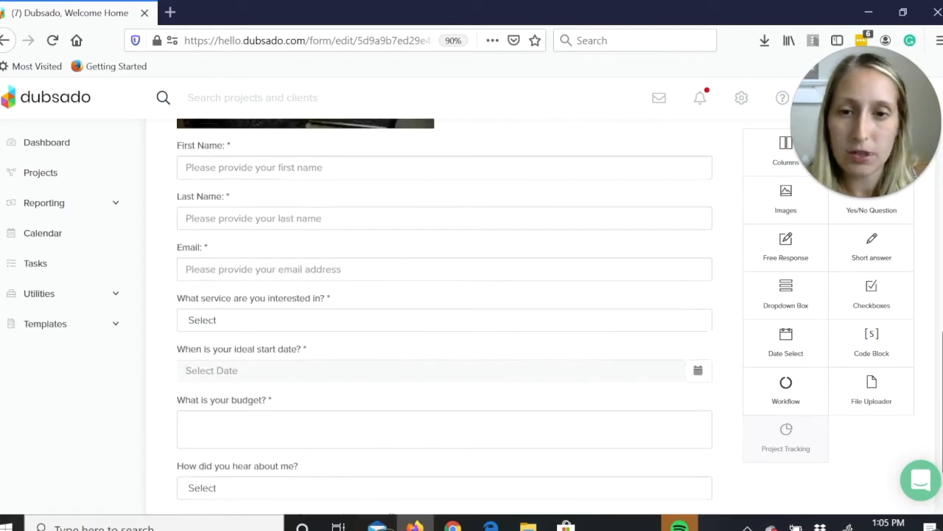
scroll(445, 317, up, 3)
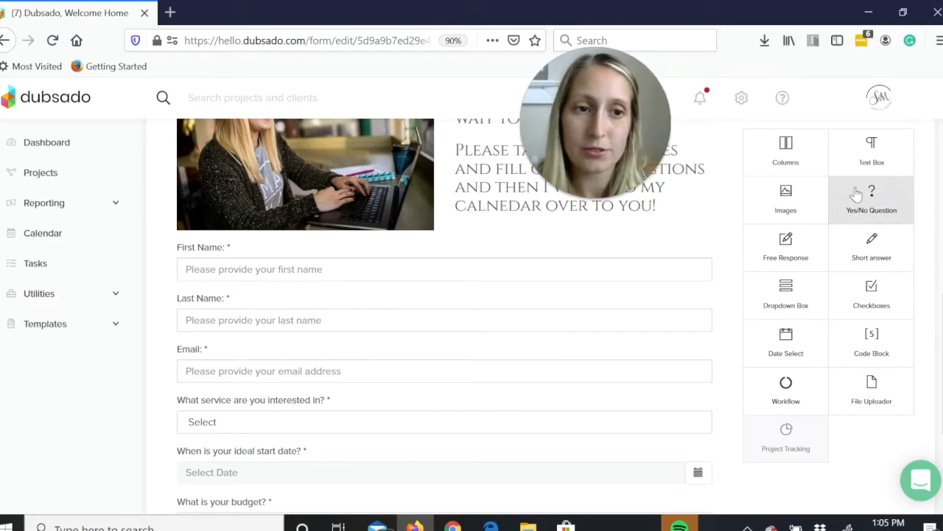
scroll(560, 152, up, 1)
drag(563, 153, 816, 151)
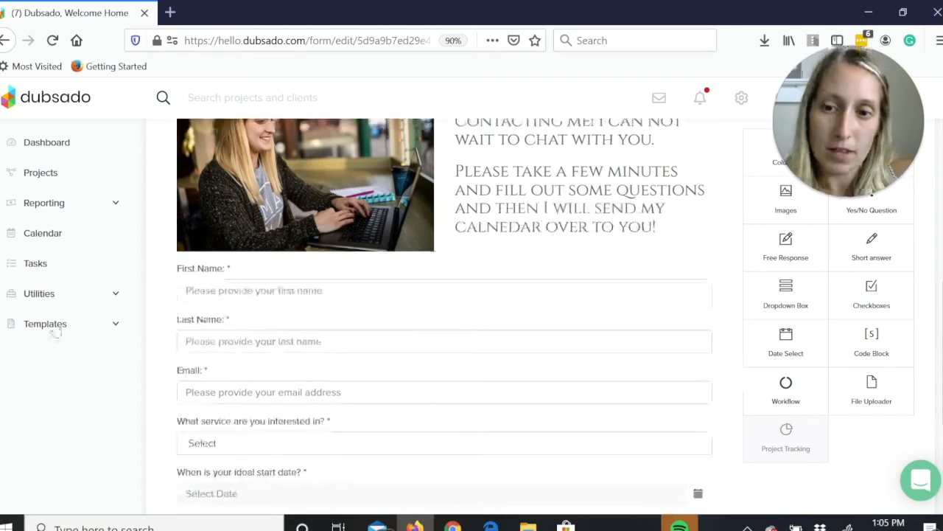
Leave the contact form without saving and review the actions in the Project Management workflow.
click(56, 326)
click(62, 384)
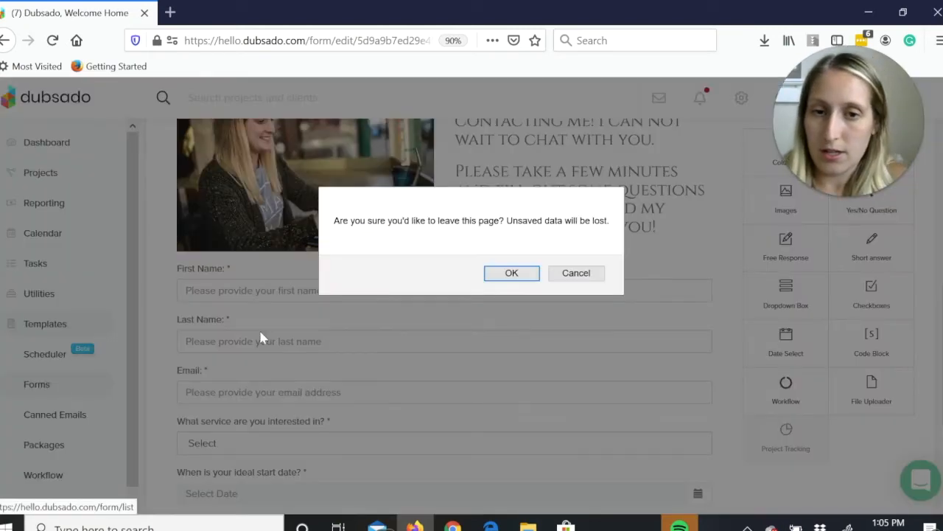
click(501, 272)
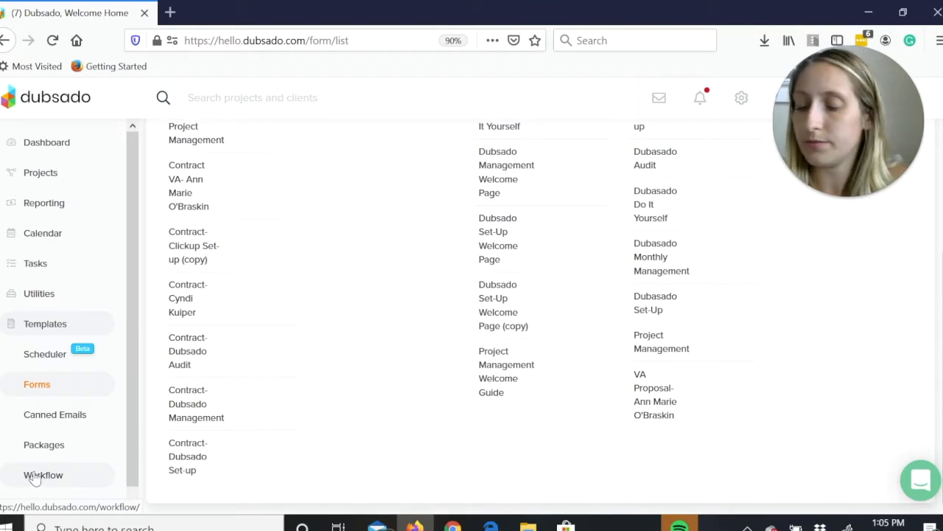
click(37, 472)
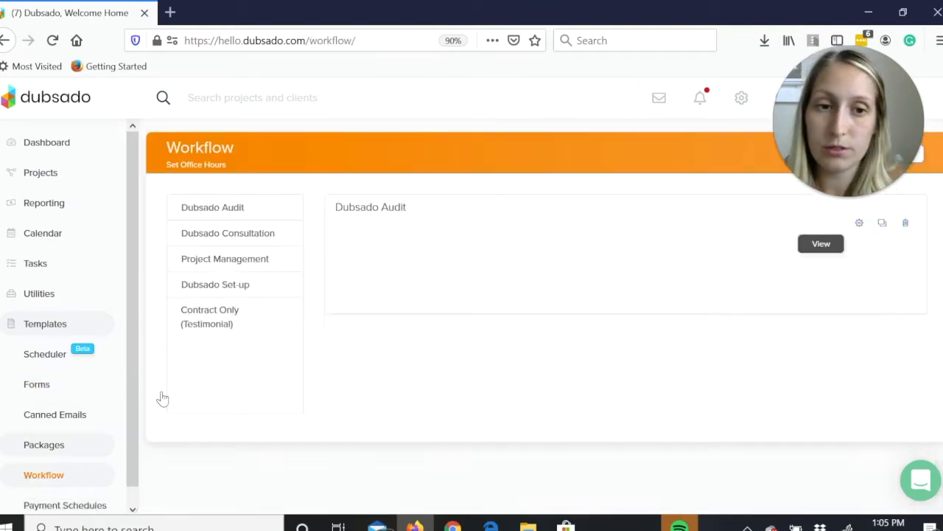
click(252, 262)
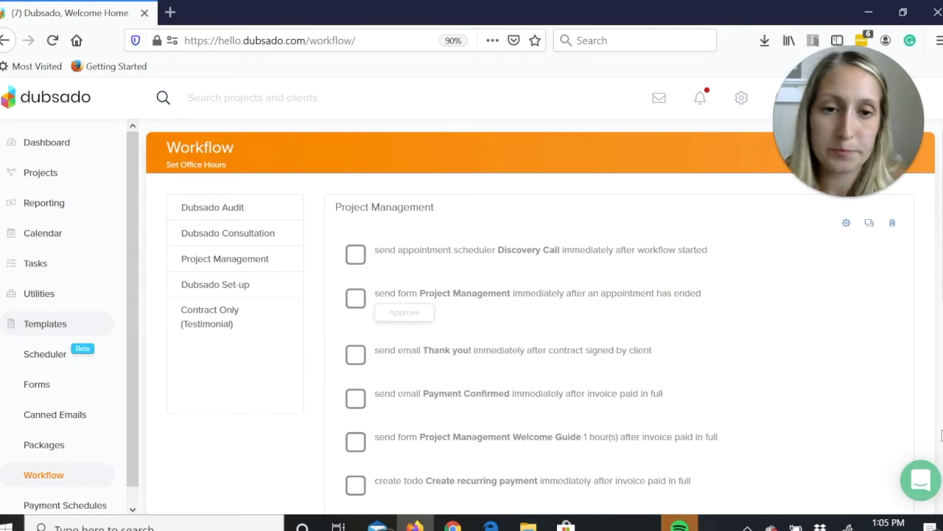
scroll(618, 393, down, 1)
scroll(445, 213, down, 2)
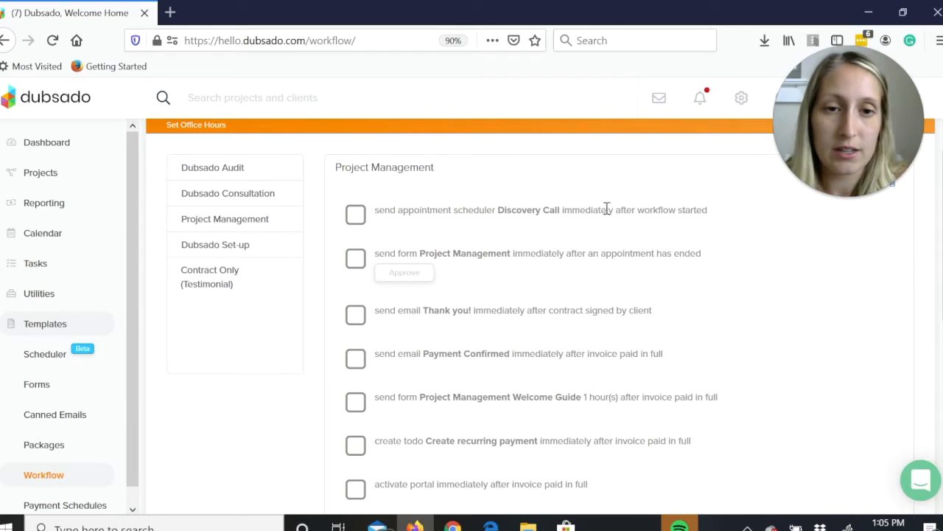
scroll(923, 160, up, 3)
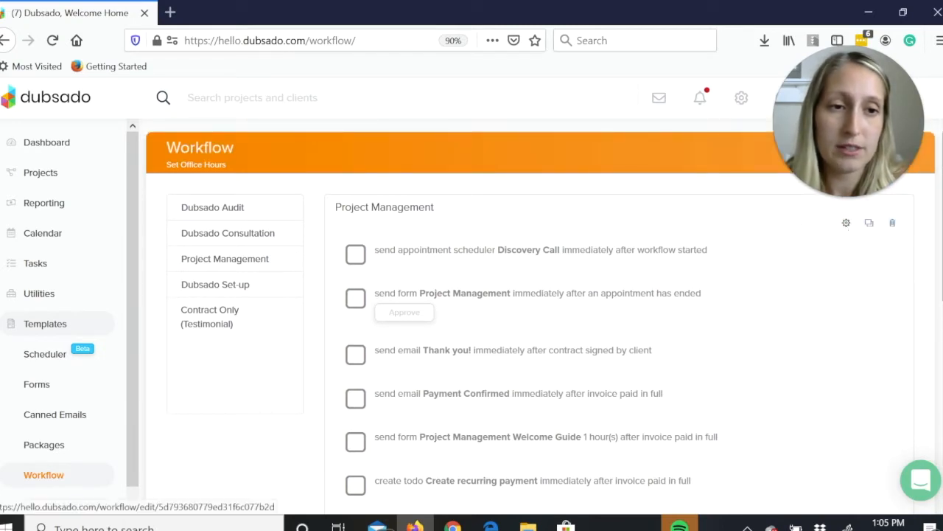
Edit the Project Management workflow, review the Discovery Call scheduler action down to its email body, and cancel without changes.
click(848, 224)
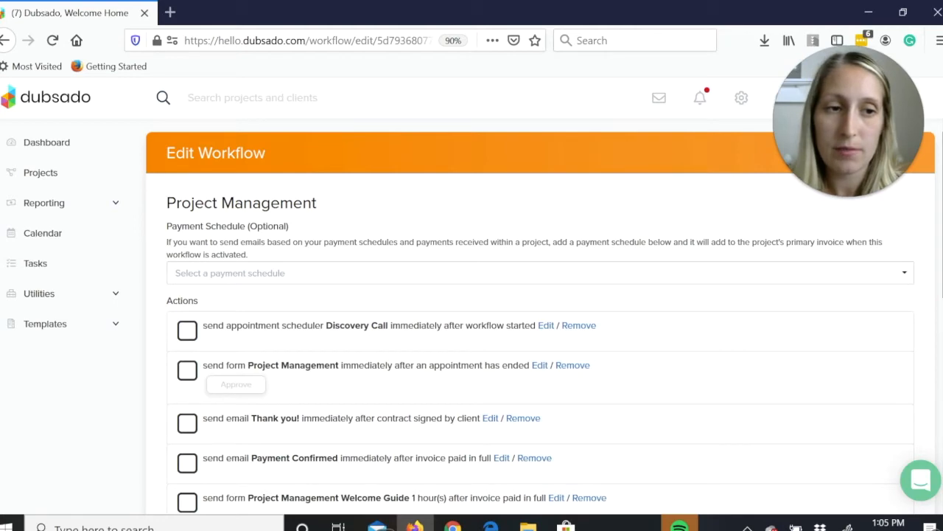
scroll(180, 292, down, 3)
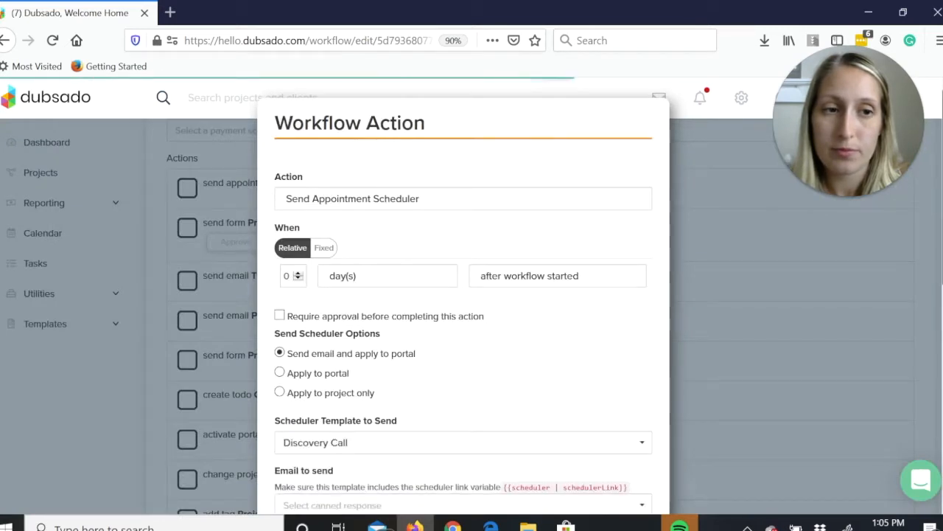
scroll(472, 345, down, 2)
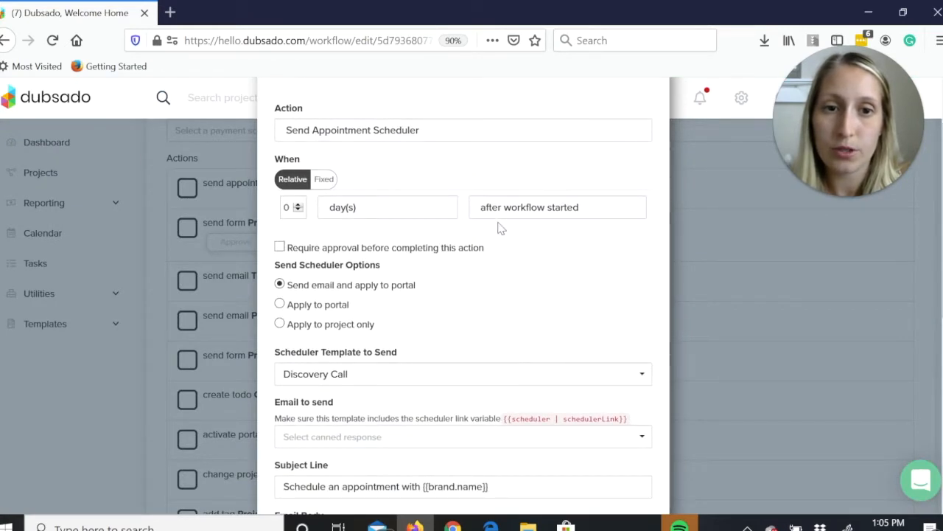
scroll(463, 295, down, 1)
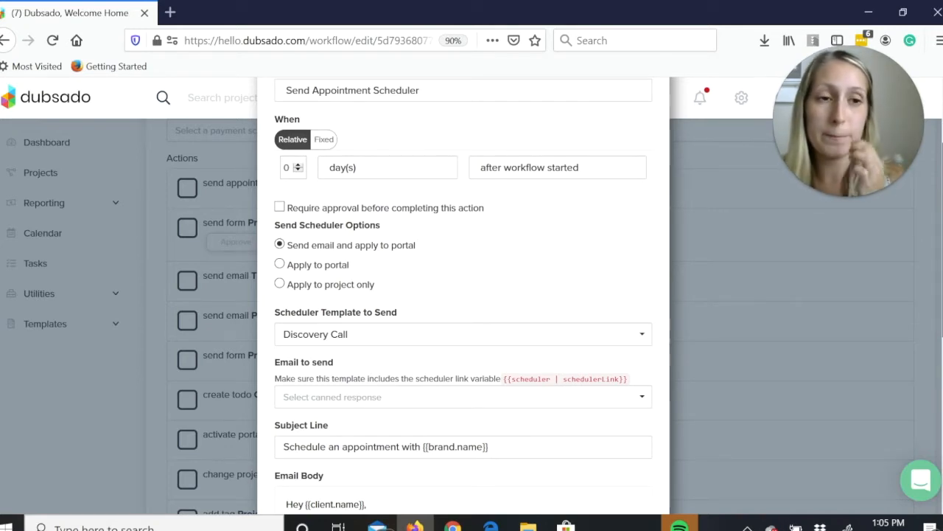
scroll(464, 295, down, 7)
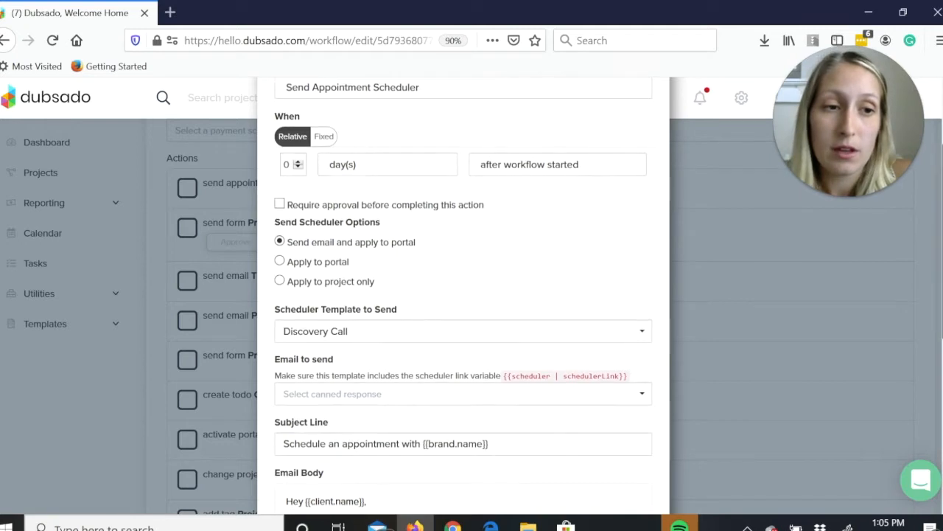
scroll(409, 426, down, 3)
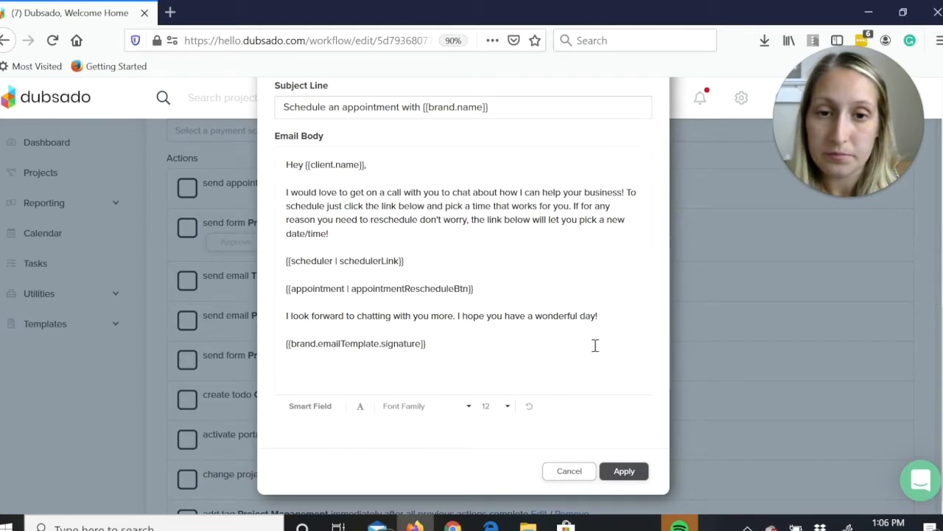
click(573, 480)
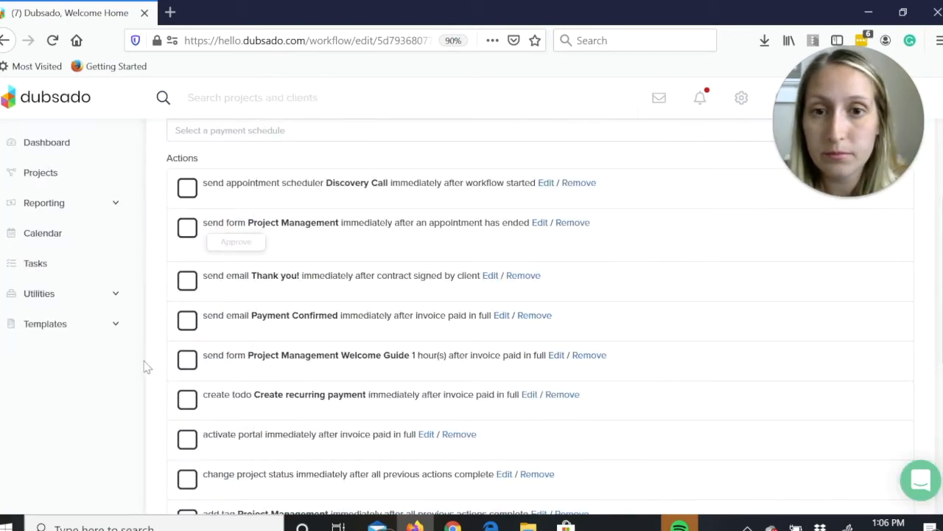
Go to the scheduler templates and review the Discovery Call's basic settings, including availability, location and email.
click(42, 326)
click(45, 356)
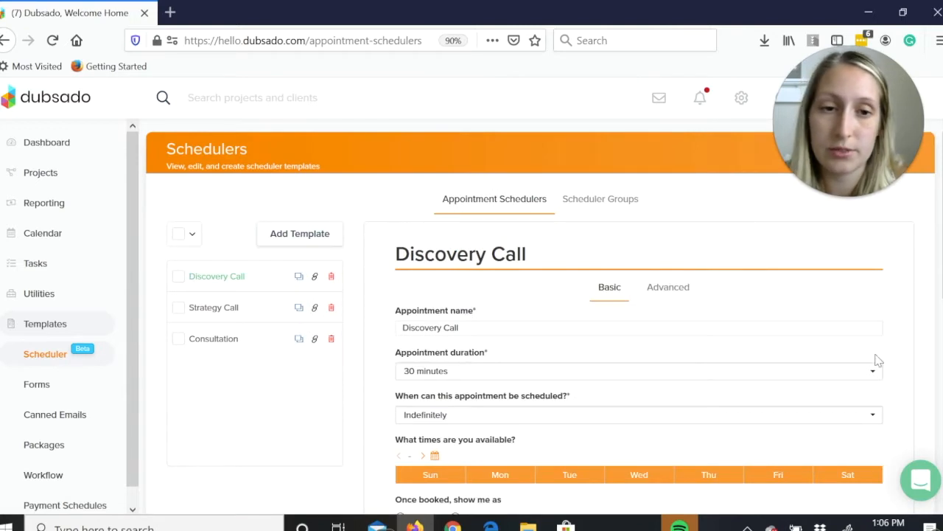
scroll(528, 317, down, 4)
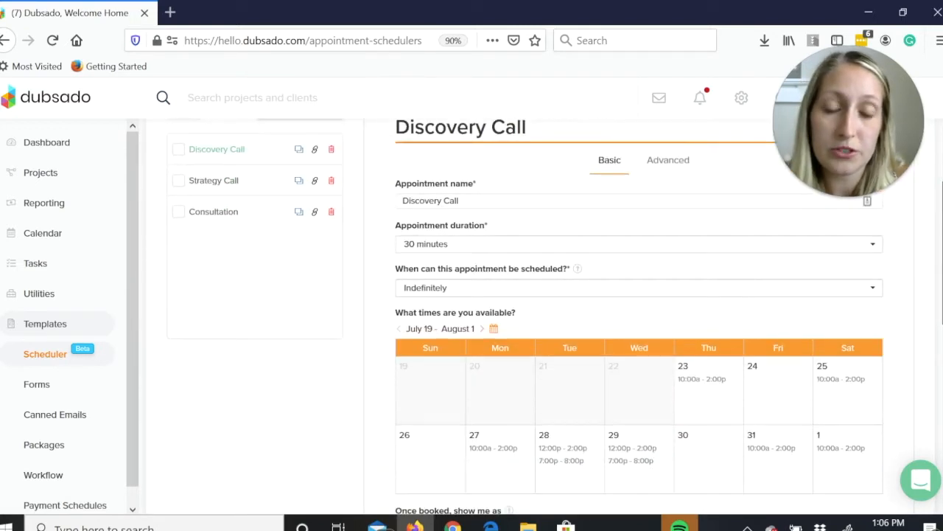
scroll(534, 376, down, 2)
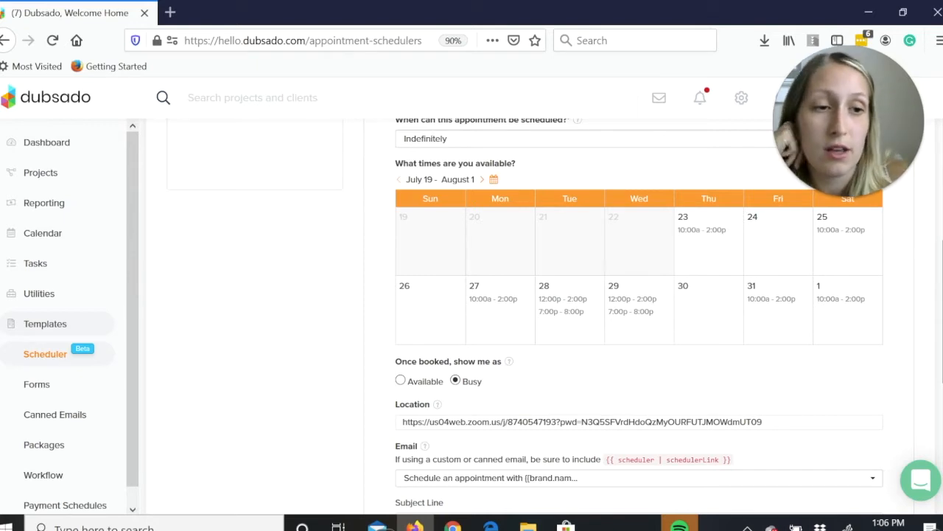
scroll(652, 278, down, 2)
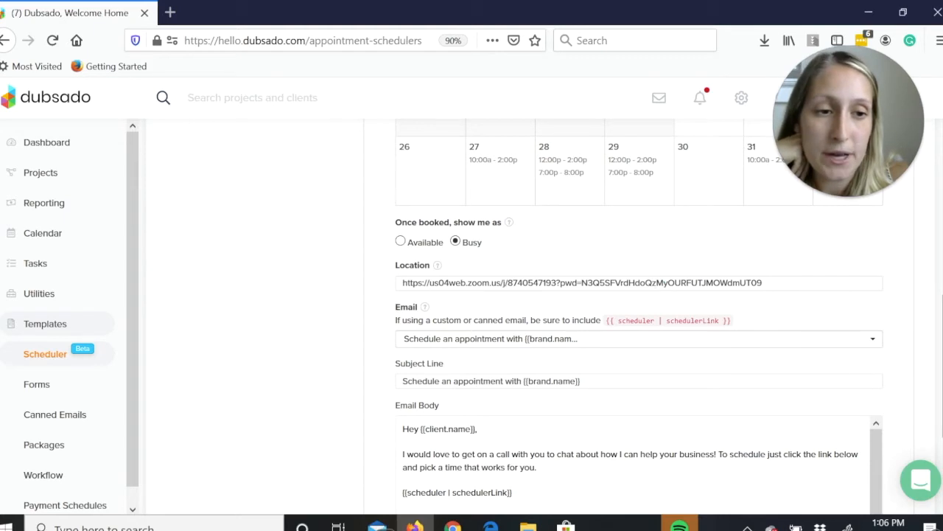
scroll(639, 316, down, 3)
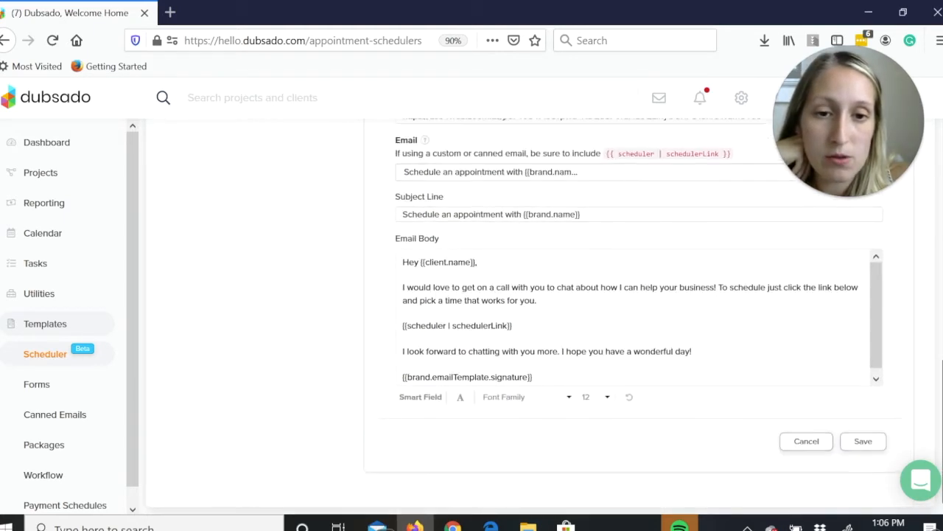
scroll(640, 317, up, 10)
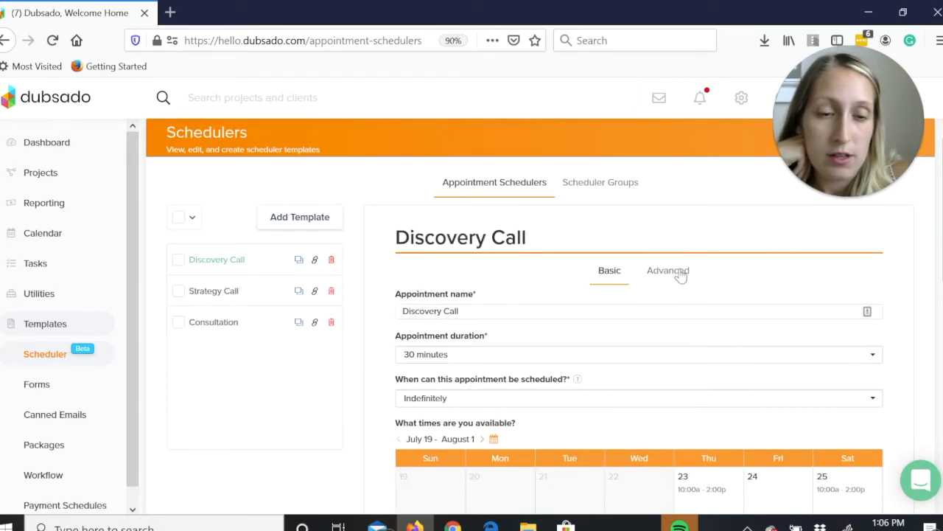
Review the Discovery Call scheduler's advanced appointment settings, sharing options and additional options.
click(681, 272)
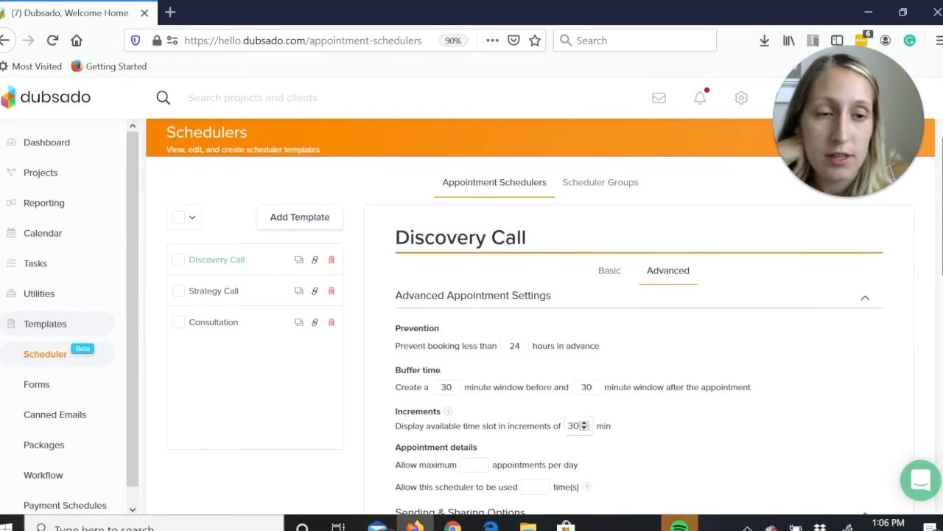
scroll(509, 163, down, 3)
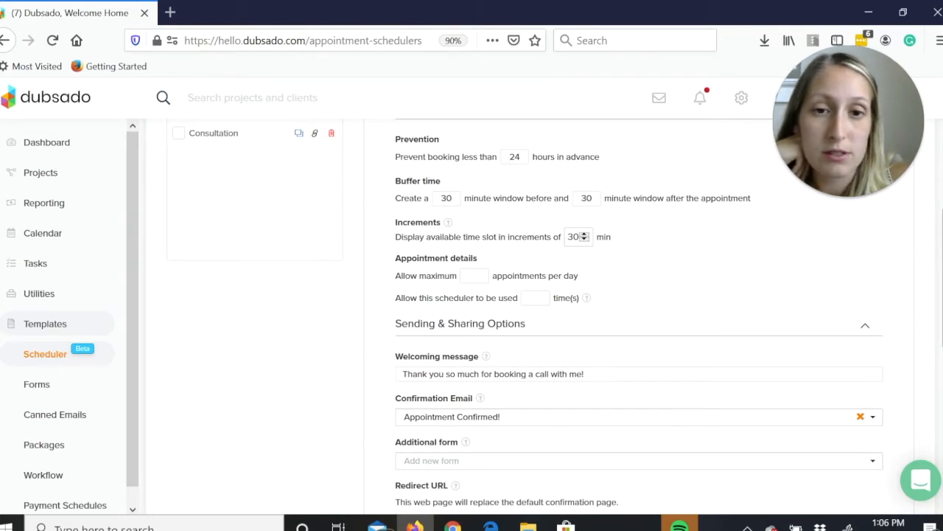
scroll(640, 317, down, 3)
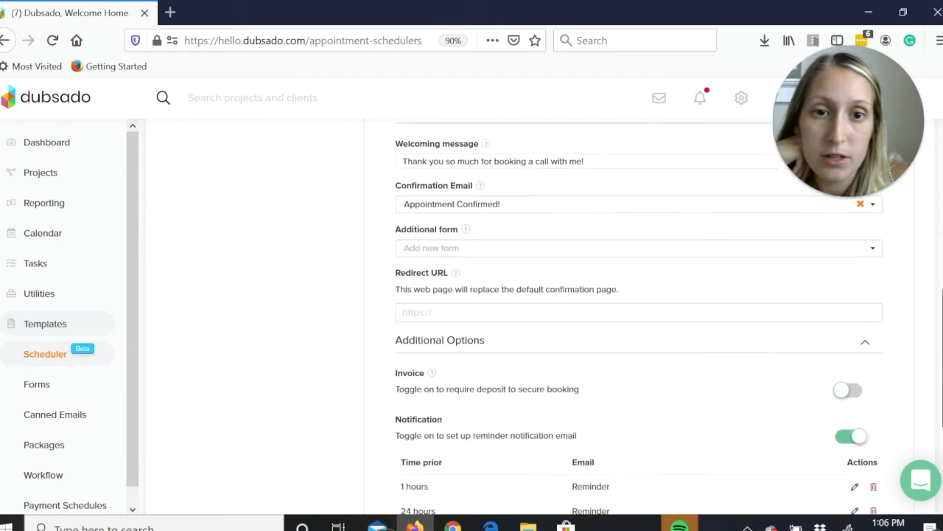
scroll(639, 317, up, 2)
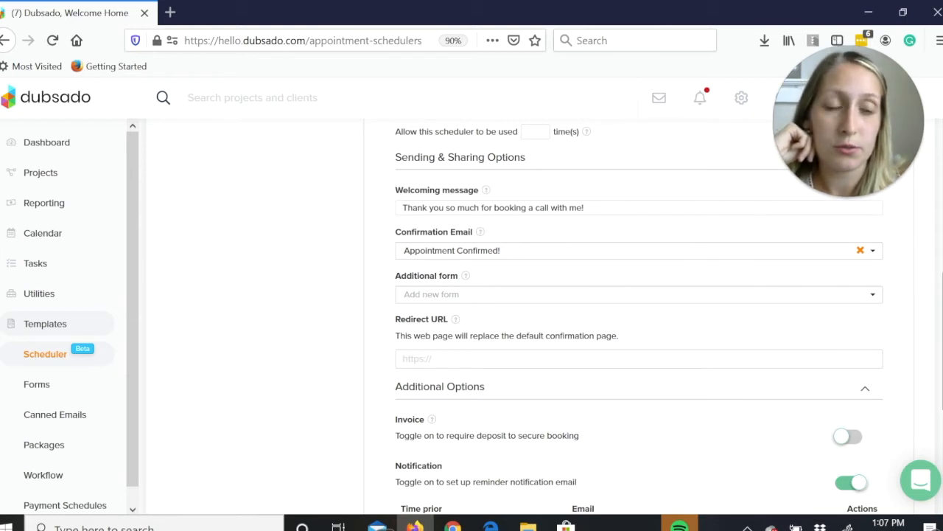
scroll(638, 317, down, 1)
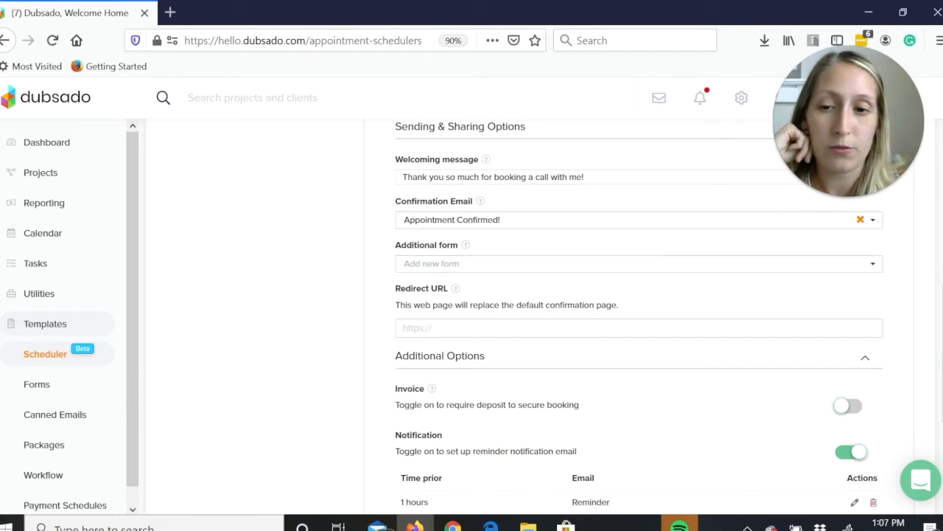
View the forms that can be attached as the scheduler's additional form and close the list without selecting one.
click(523, 263)
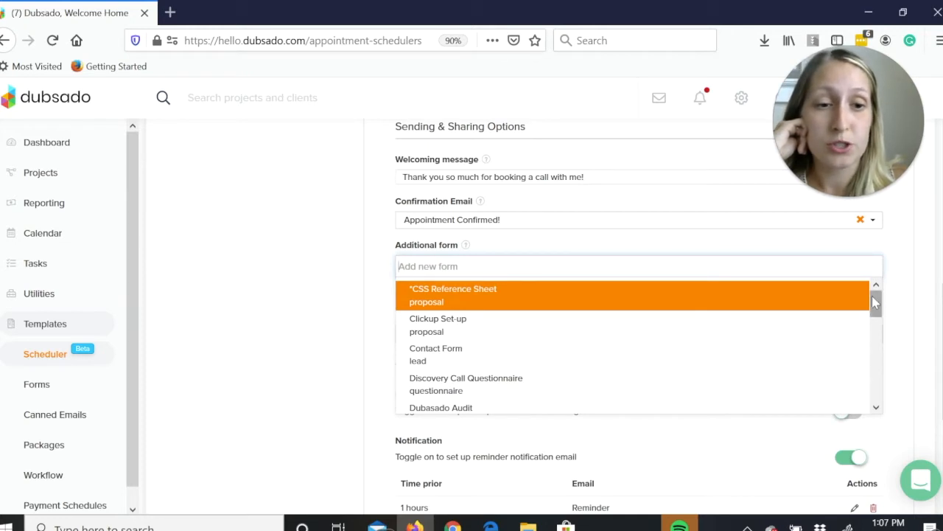
drag(874, 297, 875, 314)
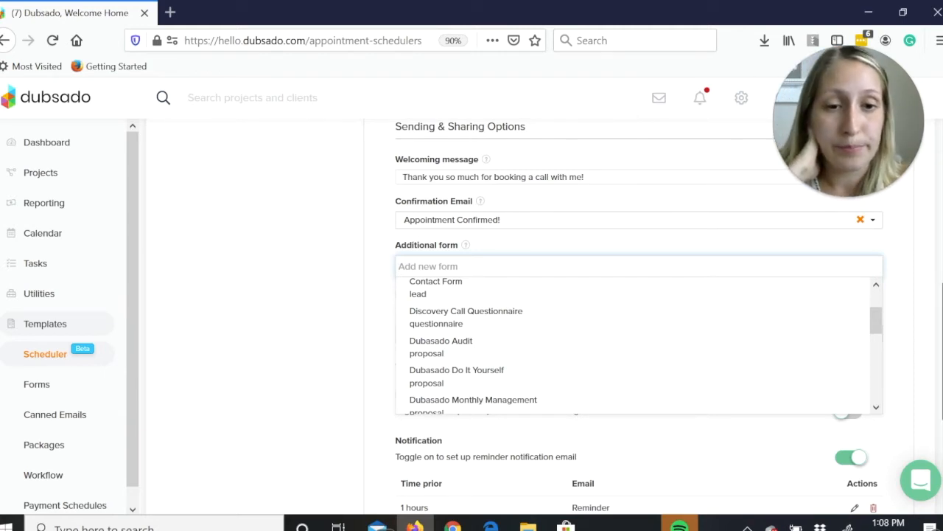
scroll(936, 354, down, 1)
click(912, 317)
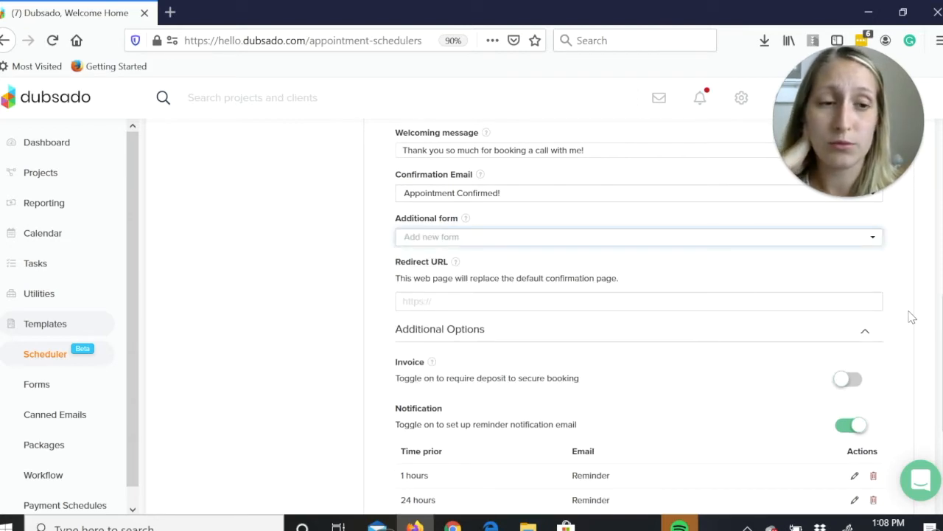
Turn on the invoice deposit option to view its line-item fields, turn it back off, and save the Discovery Call scheduler.
scroll(941, 317, down, 3)
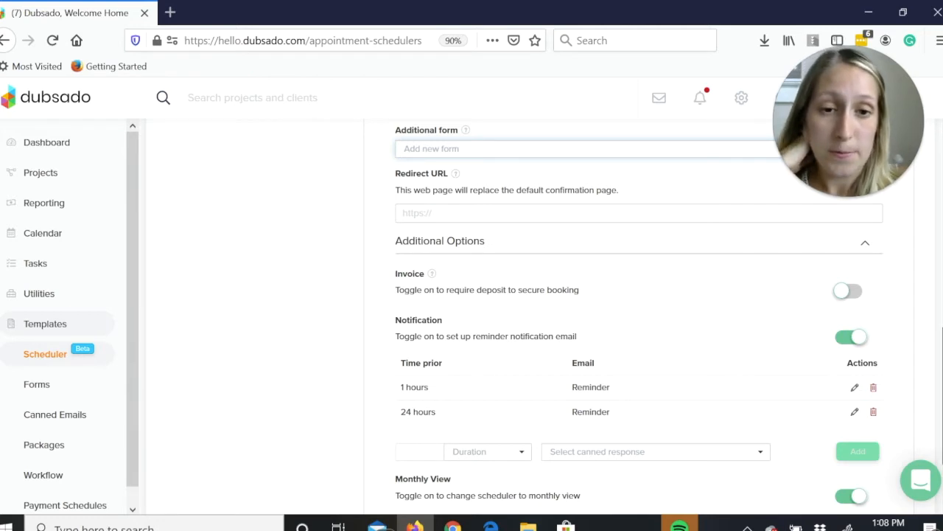
scroll(640, 317, down, 1)
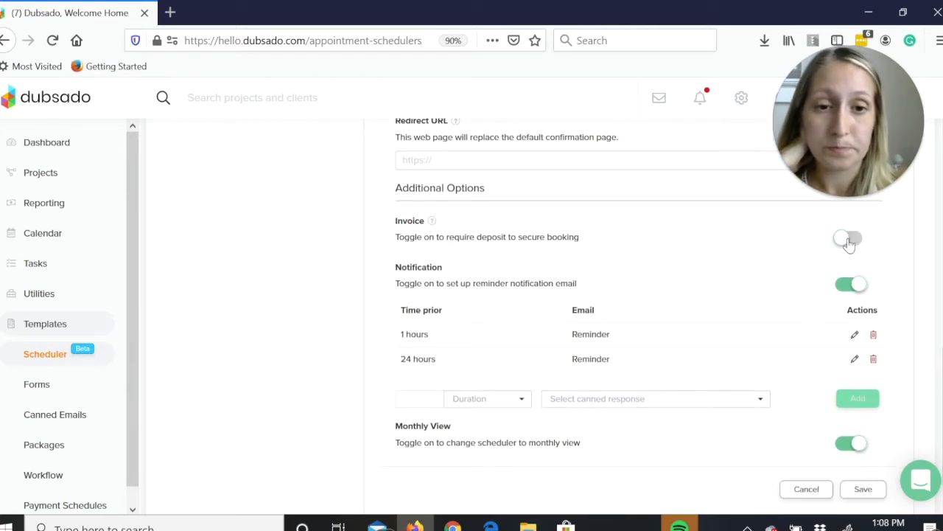
click(849, 241)
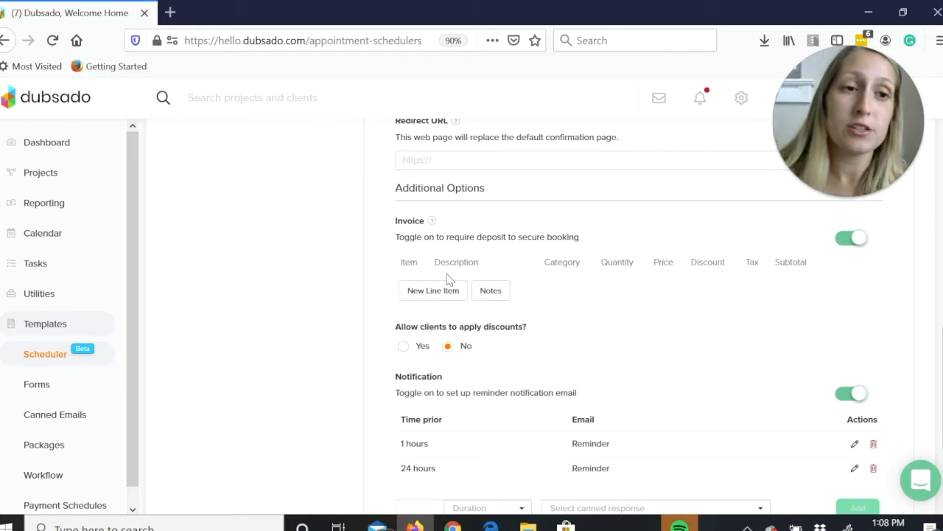
click(841, 245)
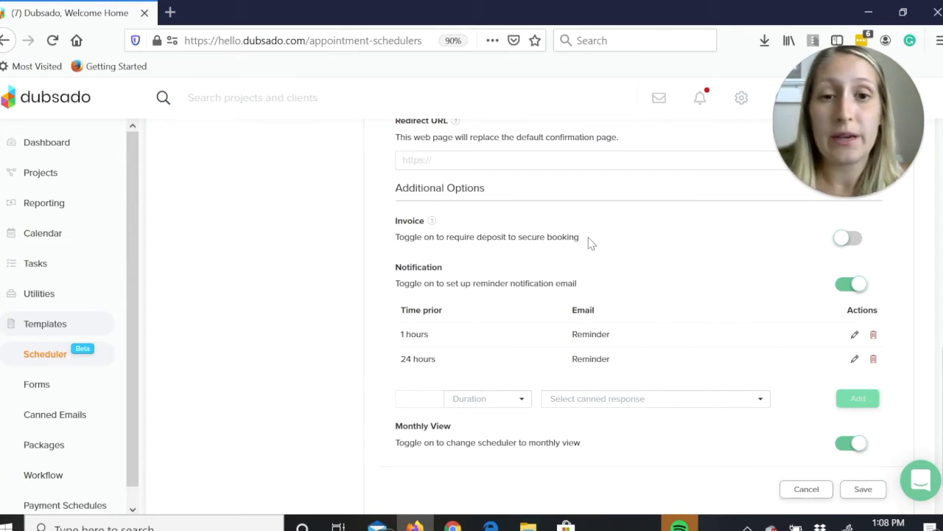
scroll(740, 210, down, 1)
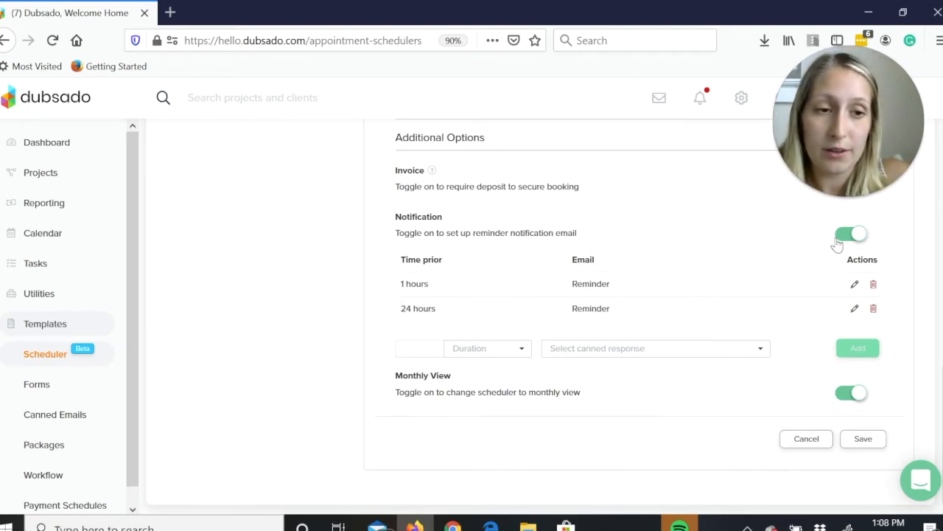
click(864, 440)
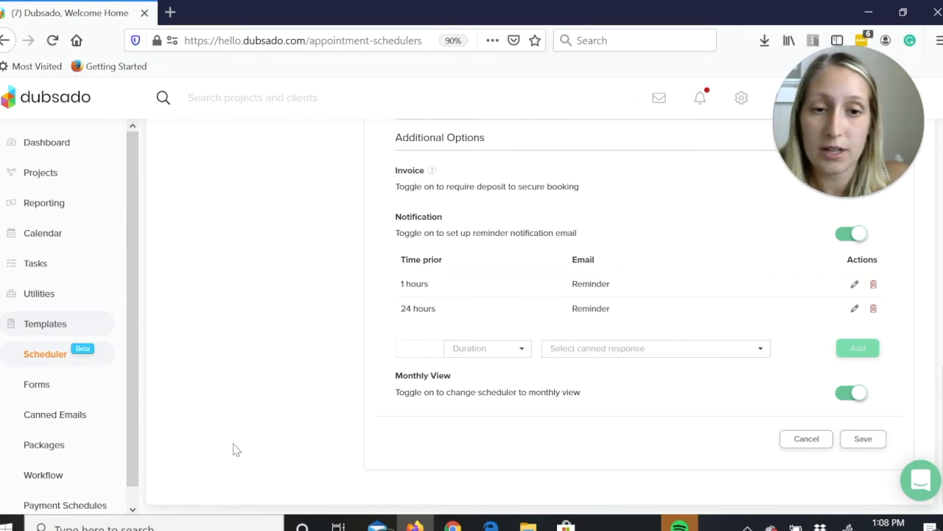
Return to the workflow templates and review the Project Management workflow's actions following the Discovery Call.
click(42, 474)
click(204, 270)
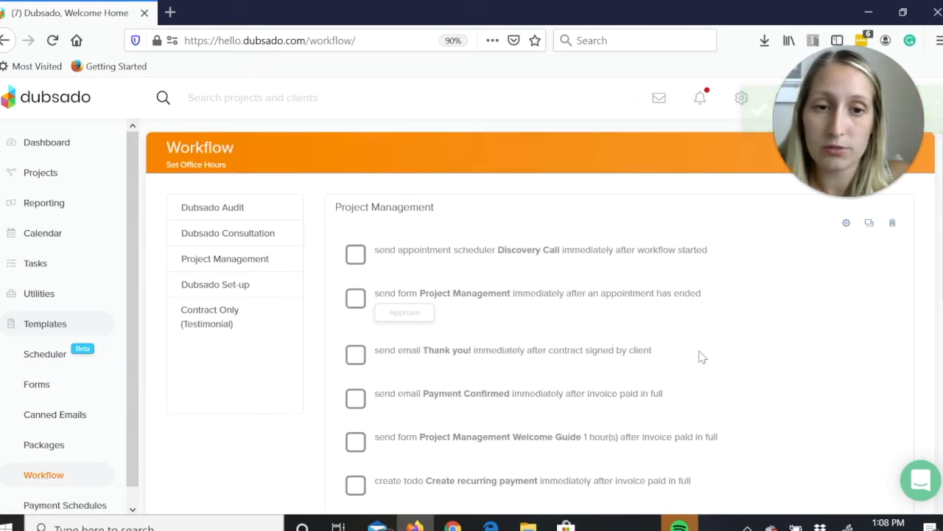
scroll(938, 302, down, 2)
scroll(493, 158, down, 2)
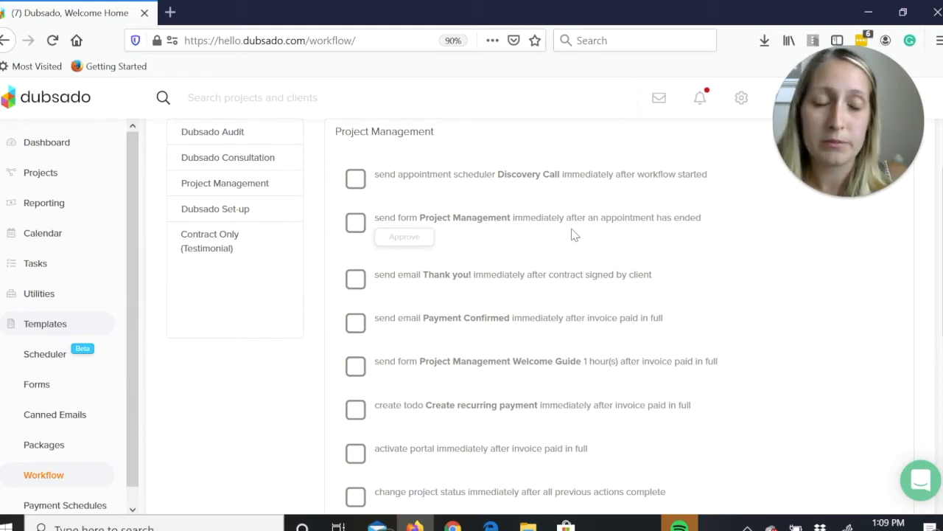
Review the Project Management workflow's opening actions and open the workflow for editing.
scroll(941, 308, up, 2)
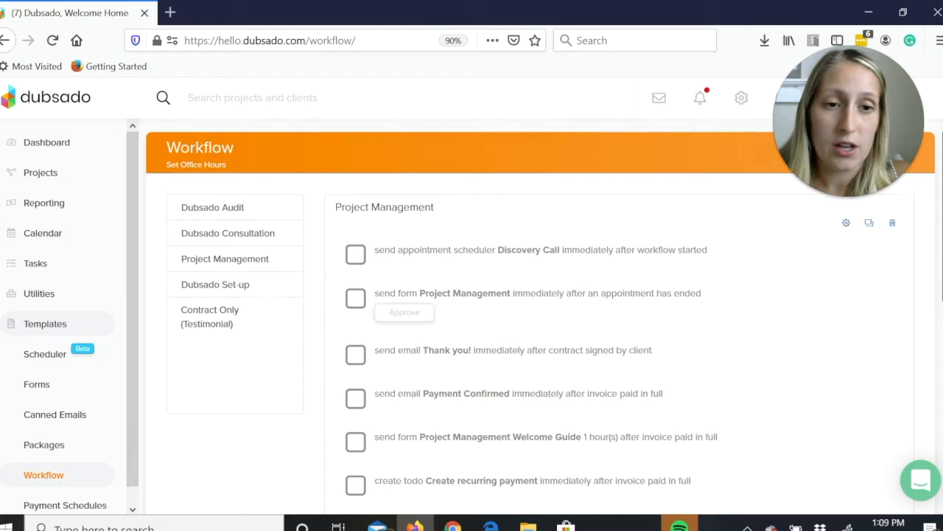
scroll(541, 319, down, 1)
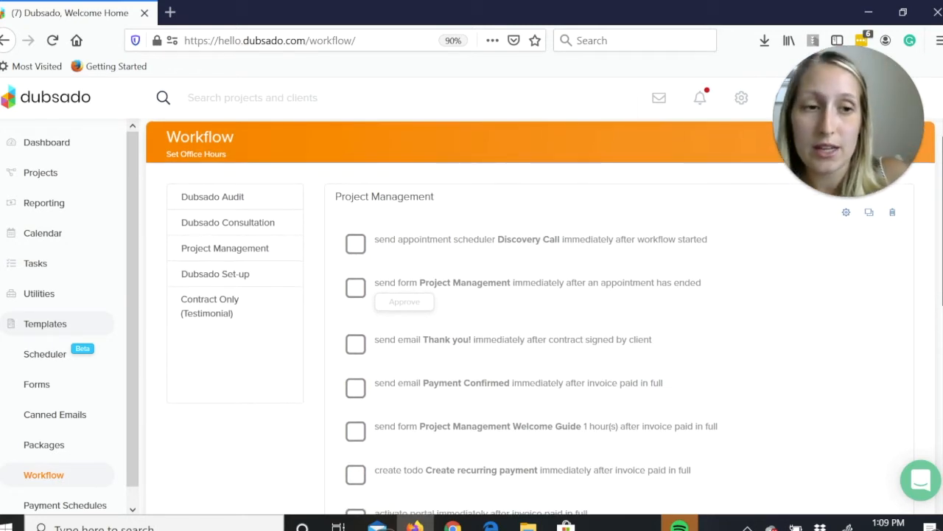
scroll(671, 321, up, 1)
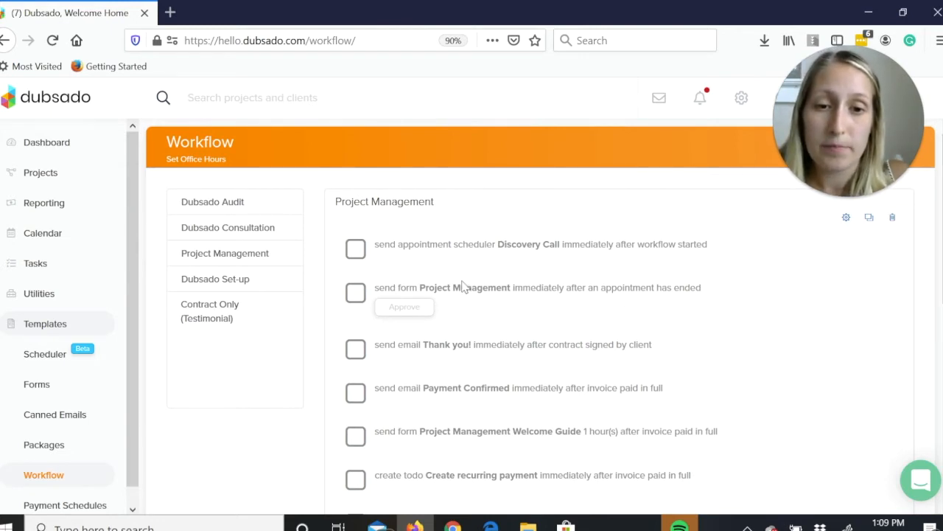
click(840, 221)
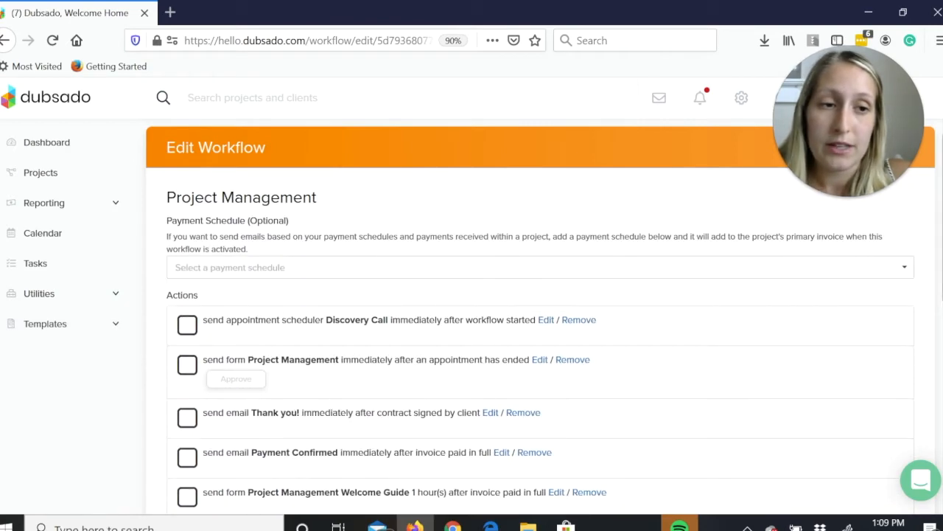
Add a Create Todo action to the Project Management workflow and assign it to the account's user.
scroll(530, 317, down, 10)
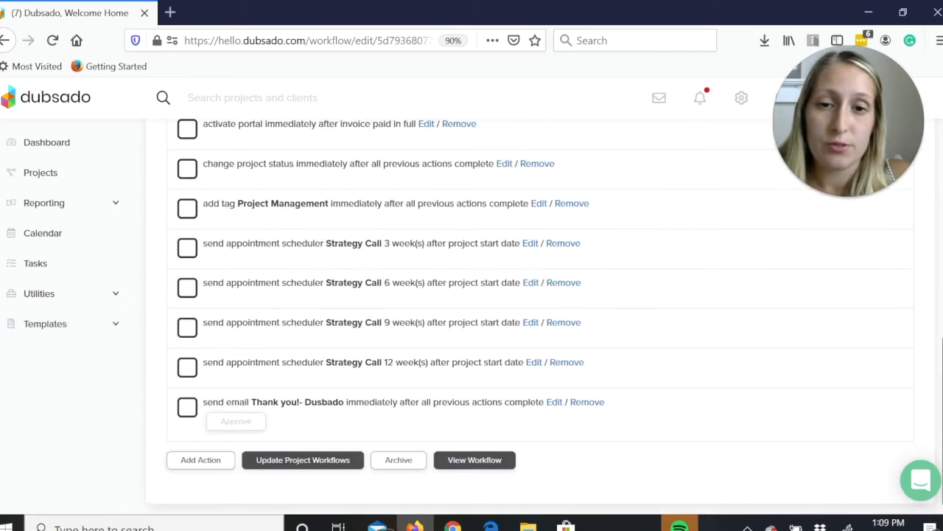
click(196, 461)
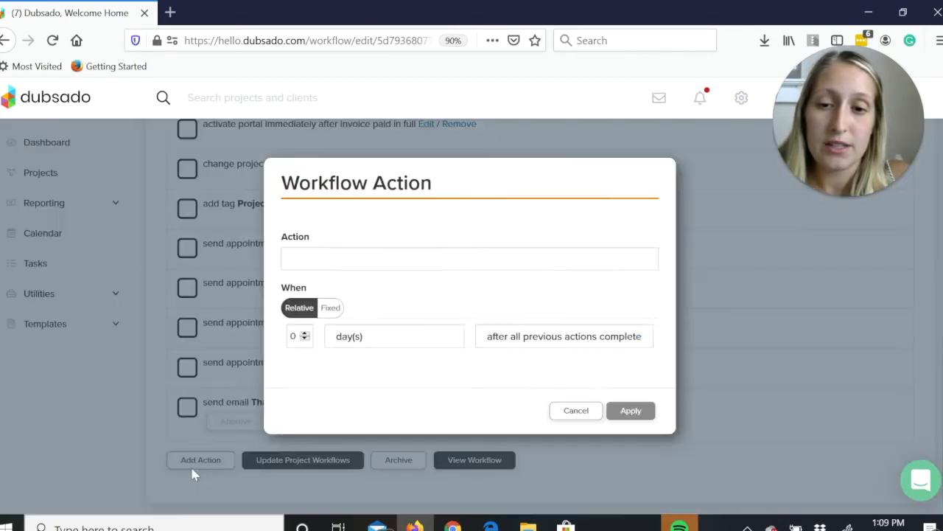
click(384, 267)
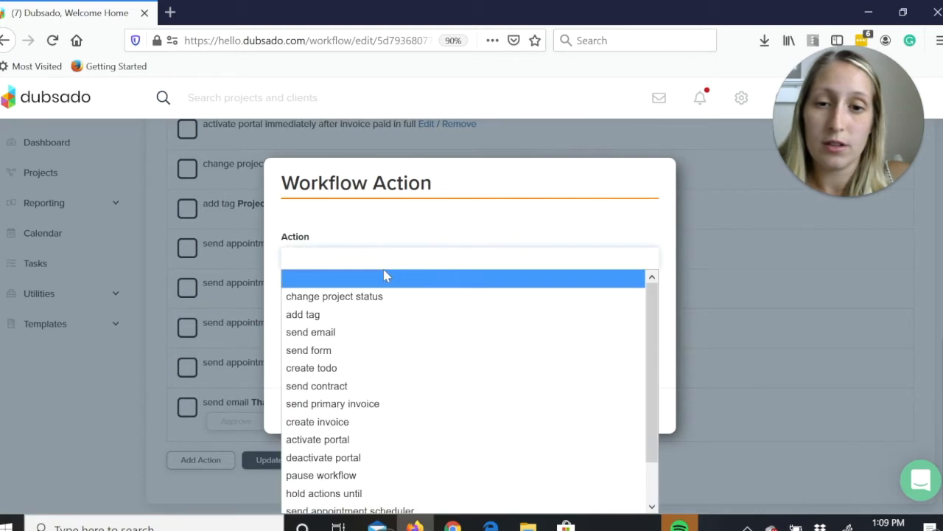
click(388, 371)
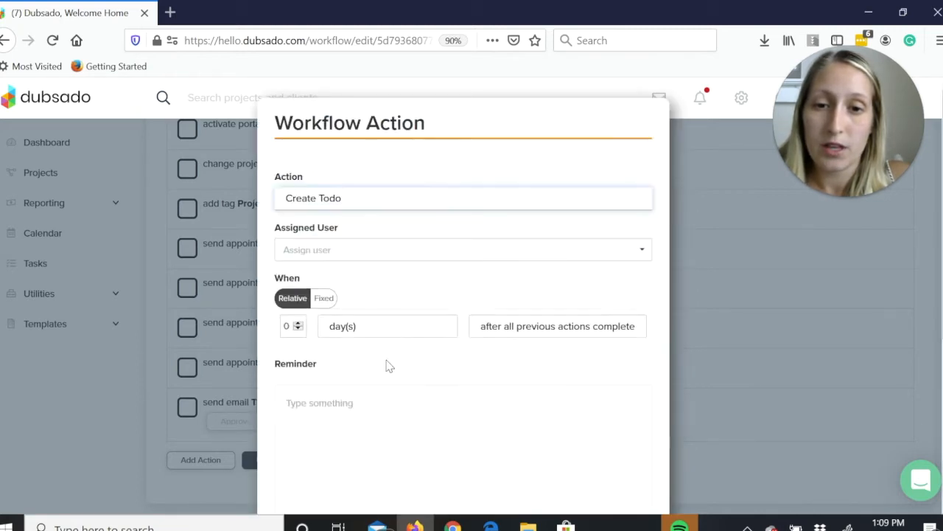
click(368, 266)
click(373, 275)
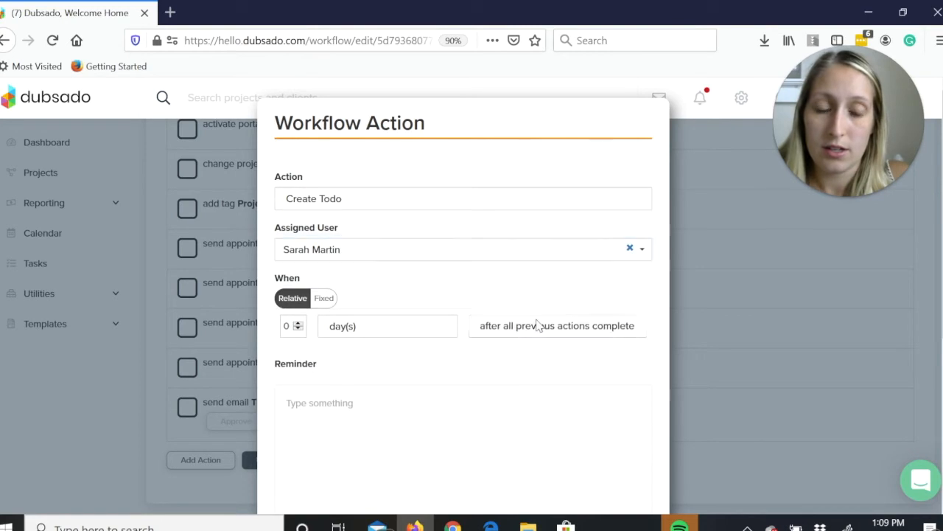
Set the to-do's trigger to after an appointment has ended, with Discovery Call as the scheduler to watch.
click(537, 326)
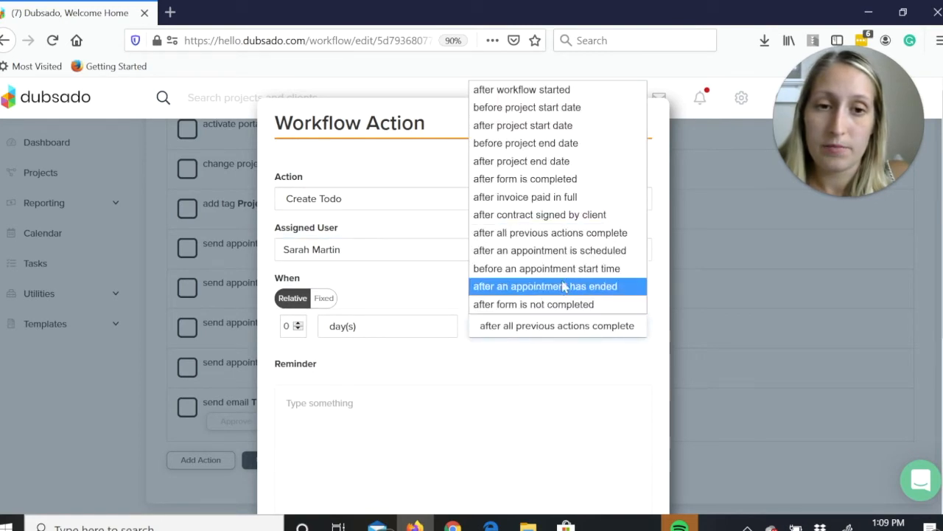
click(588, 216)
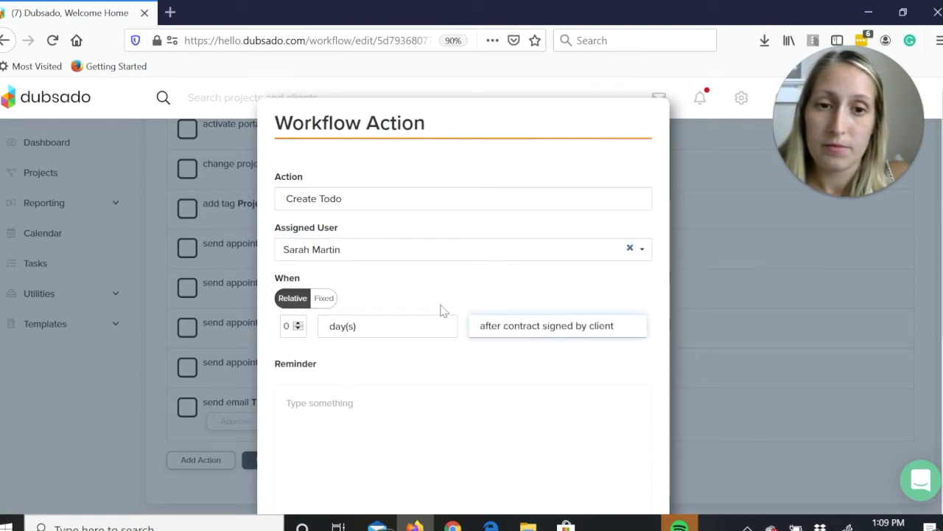
click(491, 331)
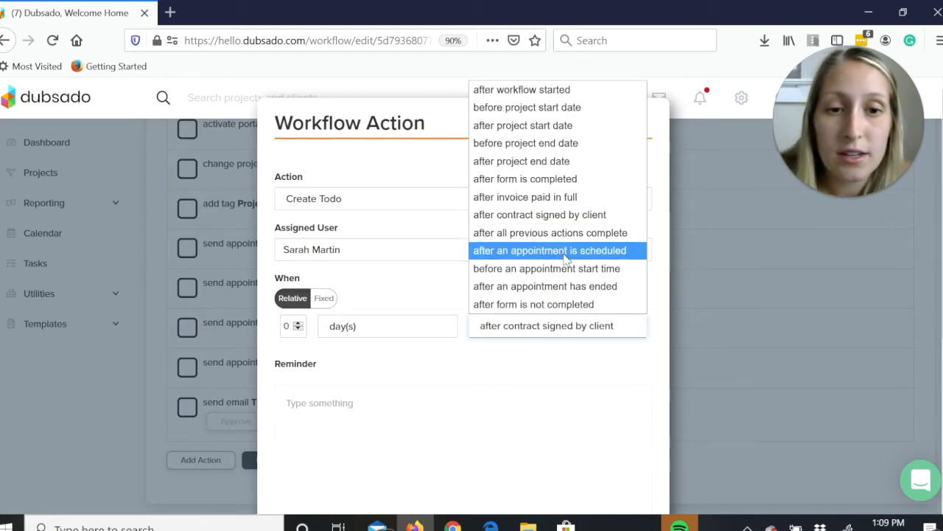
click(579, 286)
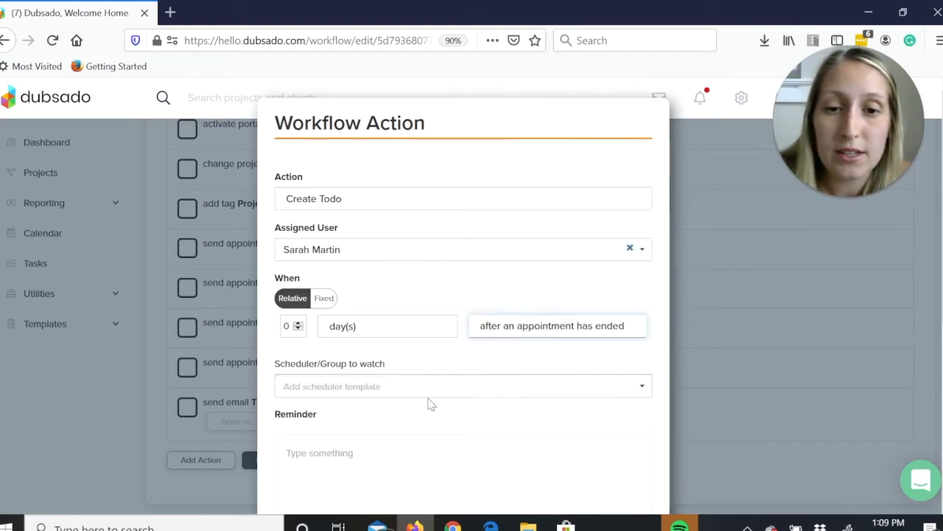
click(426, 391)
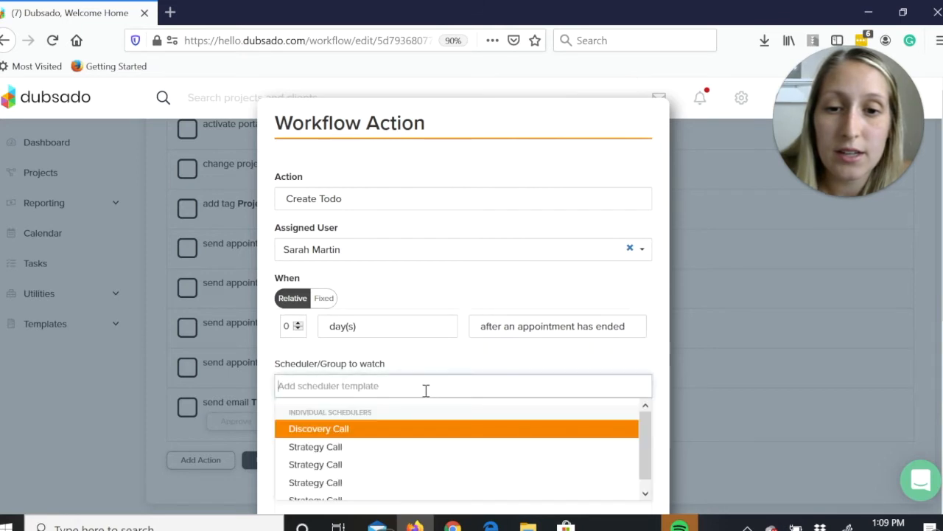
click(400, 430)
Enter the reminder "edit proposal if needed", enable the email reminder, and apply the to-do action.
click(349, 468)
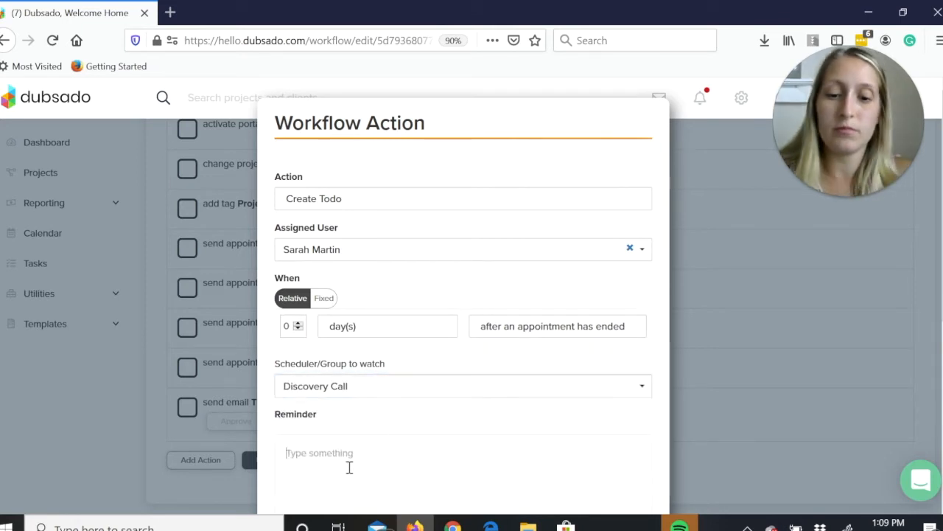
text(edit proposal i)
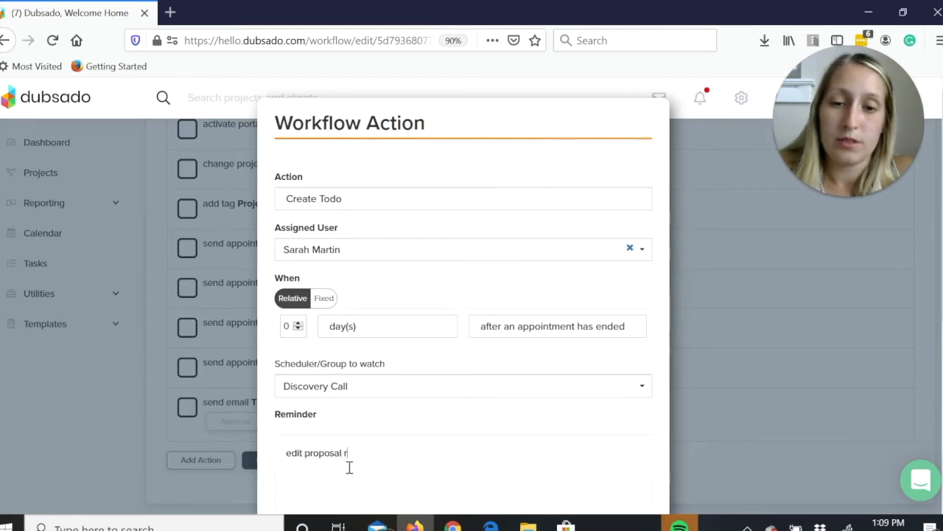
text(f needed)
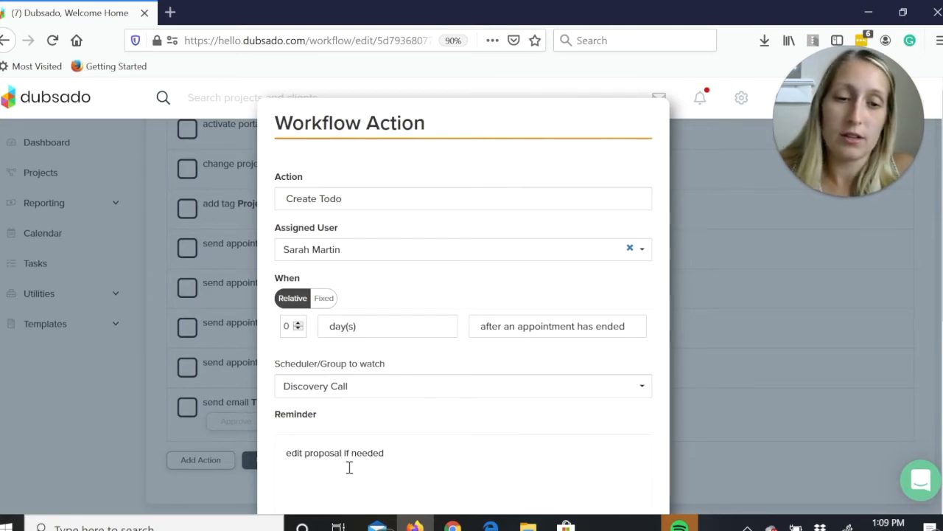
scroll(560, 447, down, 4)
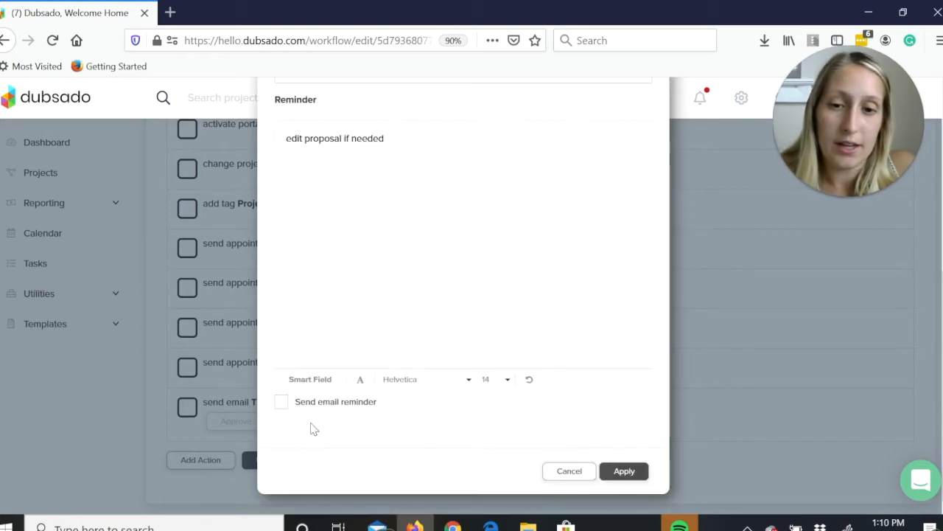
click(281, 401)
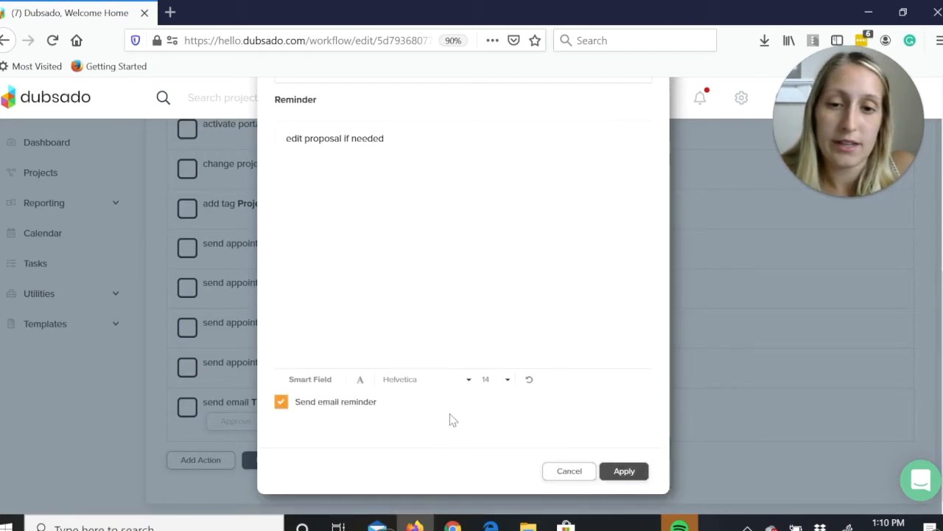
click(616, 474)
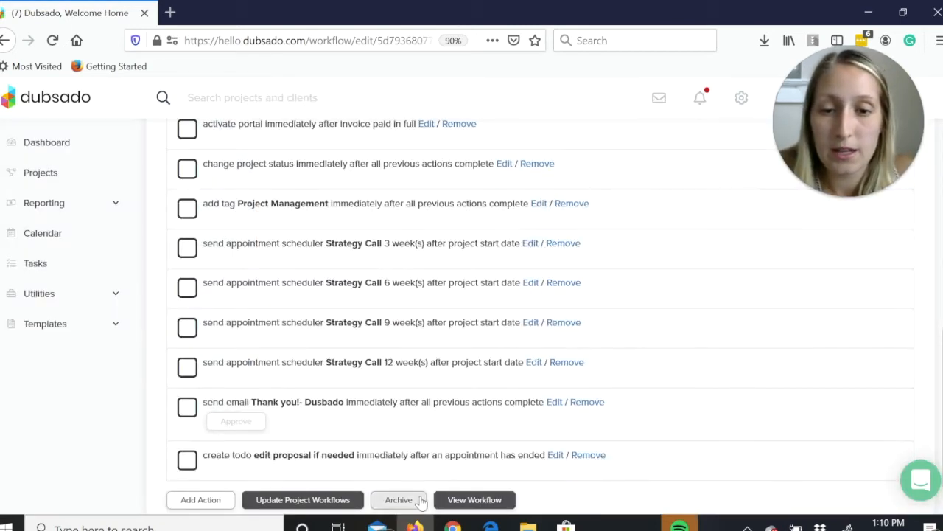
Try to move the "edit proposal if needed" to-do from the end of the workflow to an earlier position.
drag(402, 461, 322, 147)
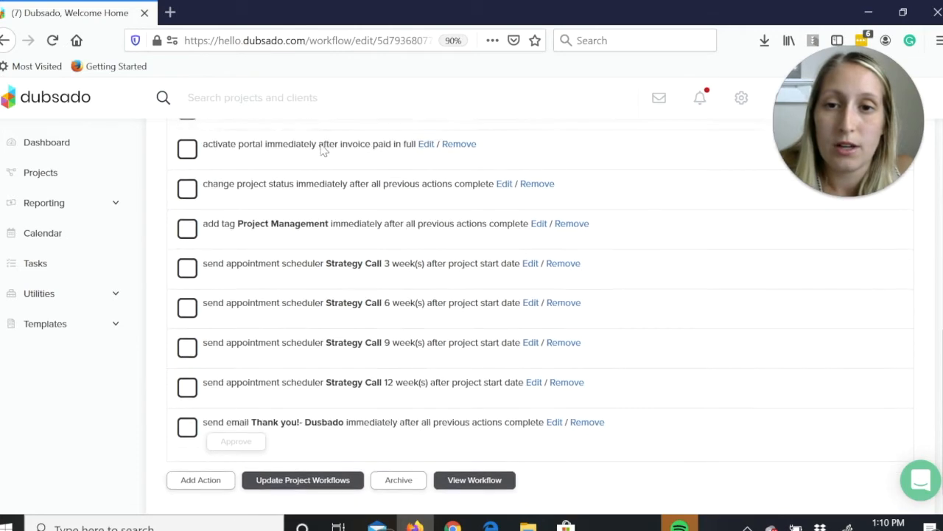
scroll(848, 304, up, 5)
scroll(540, 317, up, 3)
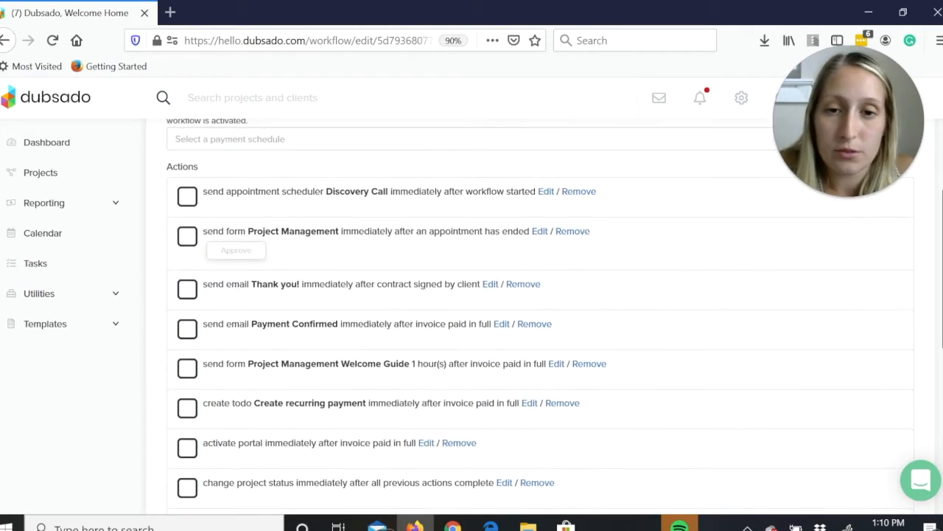
scroll(540, 317, down, 1)
scroll(564, 347, down, 1)
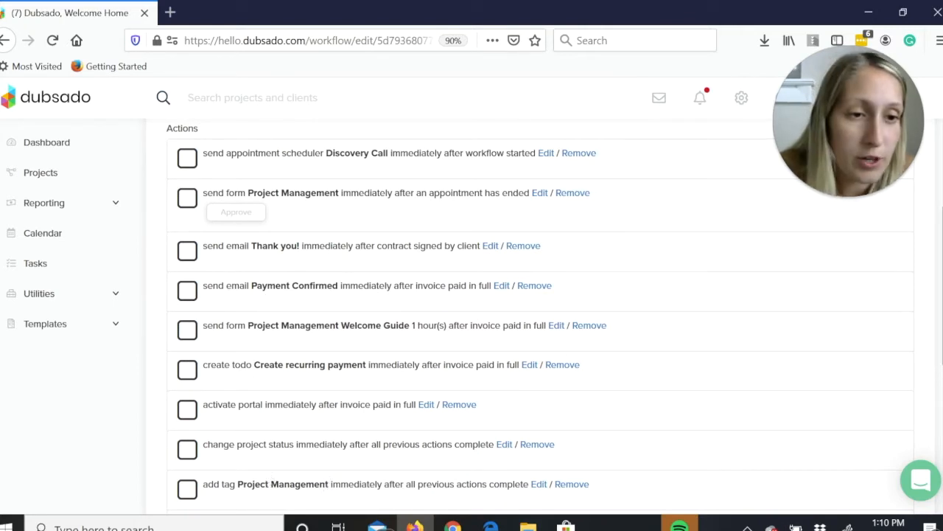
scroll(770, 335, down, 2)
scroll(541, 317, down, 4)
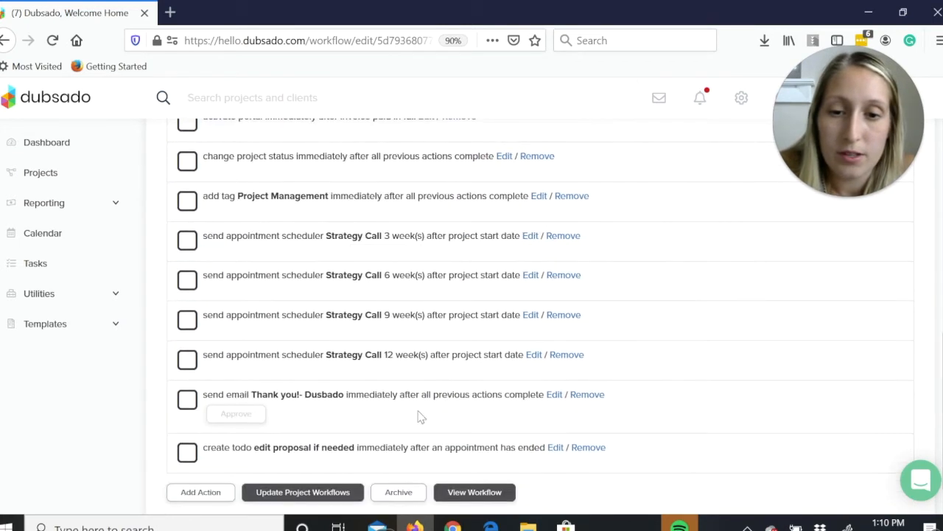
Reorder the workflow so the "edit proposal if needed" to-do comes directly before the Project Management Welcome Guide form action.
drag(271, 466, 274, 140)
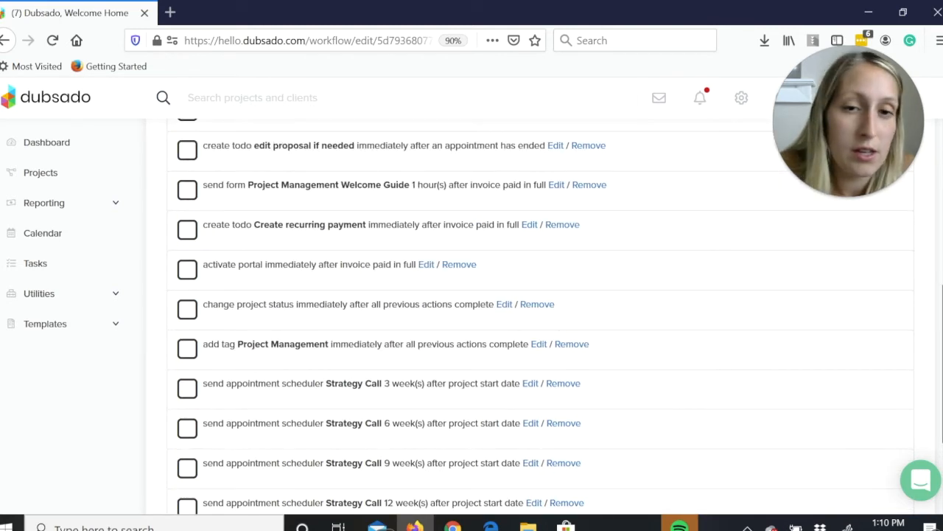
scroll(275, 184, up, 2)
drag(236, 258, 226, 140)
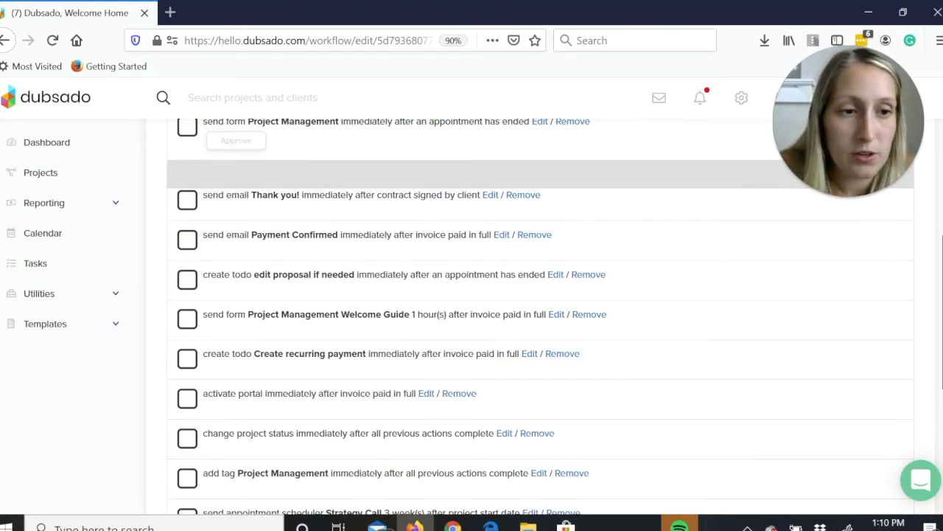
scroll(540, 317, down, 3)
scroll(540, 317, up, 4)
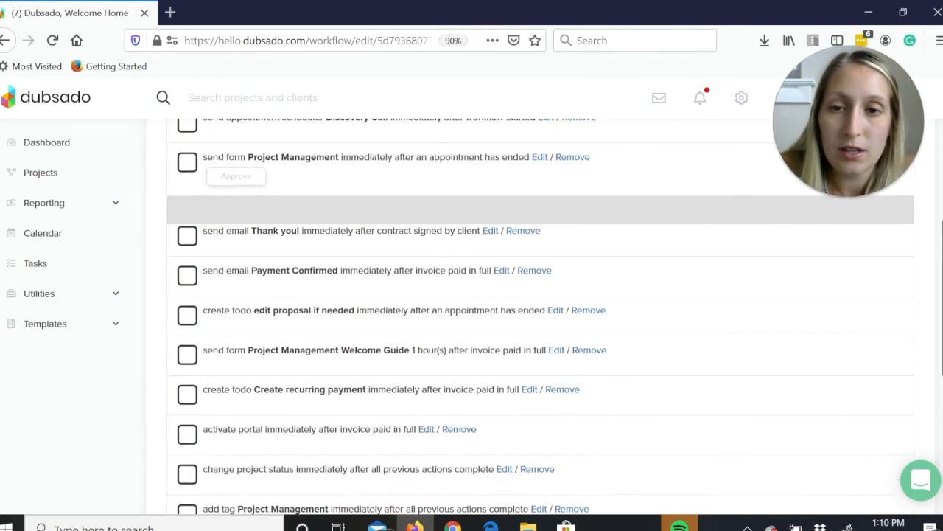
scroll(540, 317, up, 1)
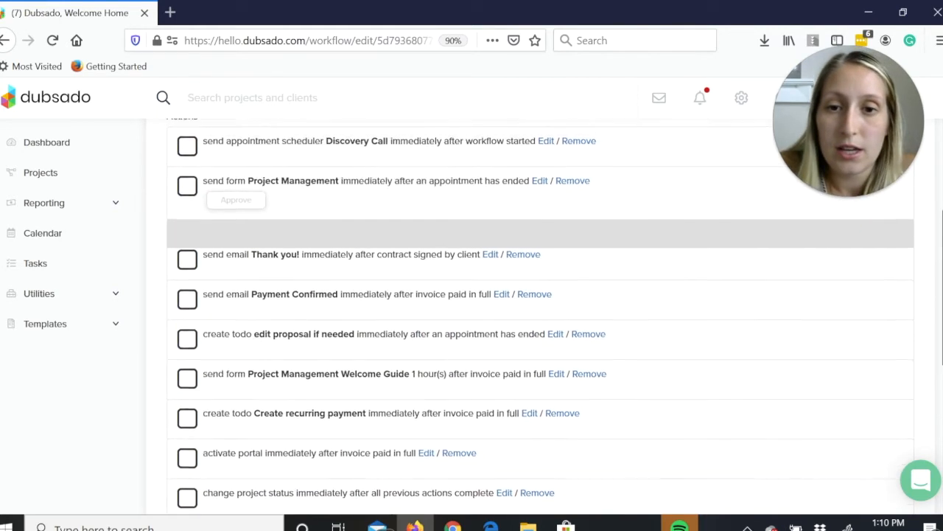
Open the Project Management proposal from the form templates and review its header image, introductory message and photos.
click(60, 329)
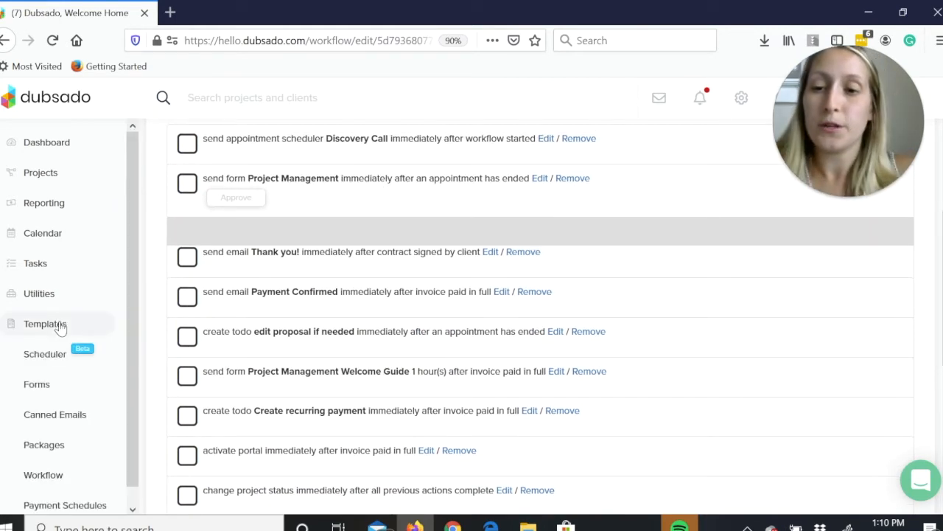
click(22, 396)
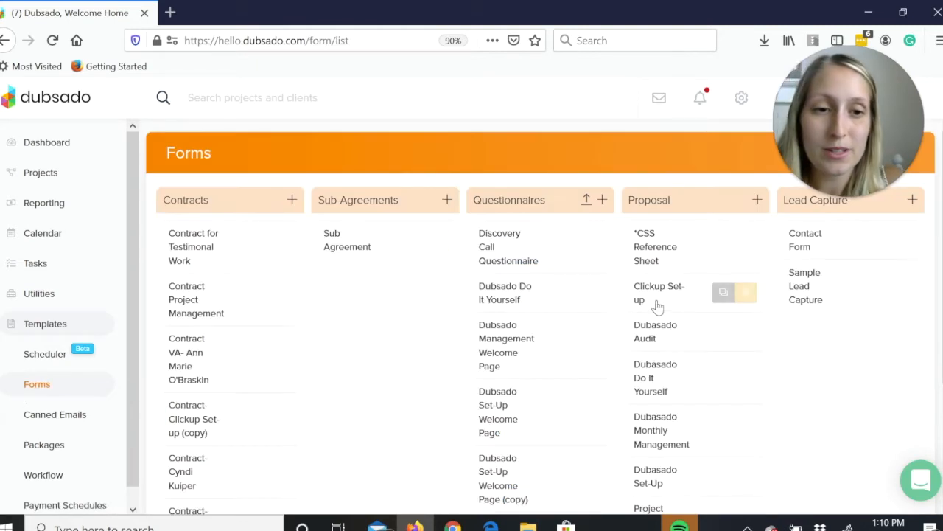
scroll(940, 295, down, 2)
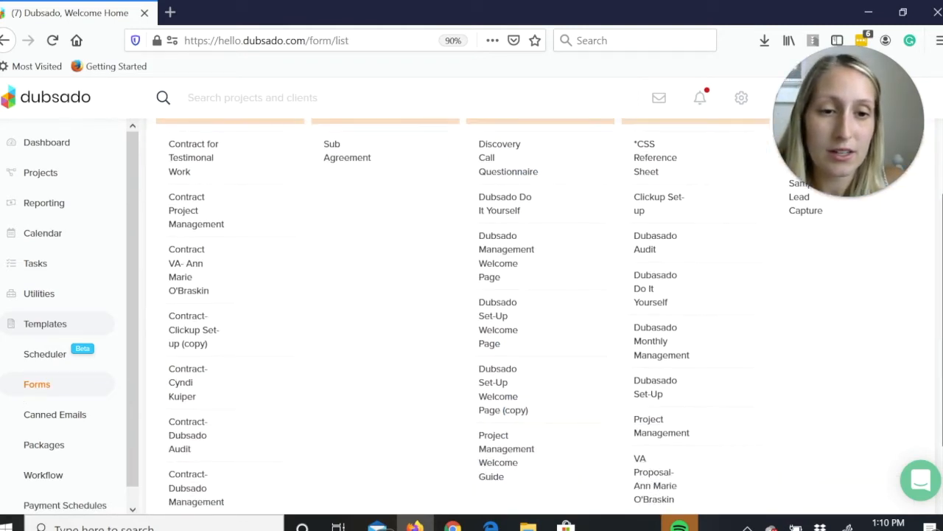
scroll(472, 310, down, 1)
click(651, 364)
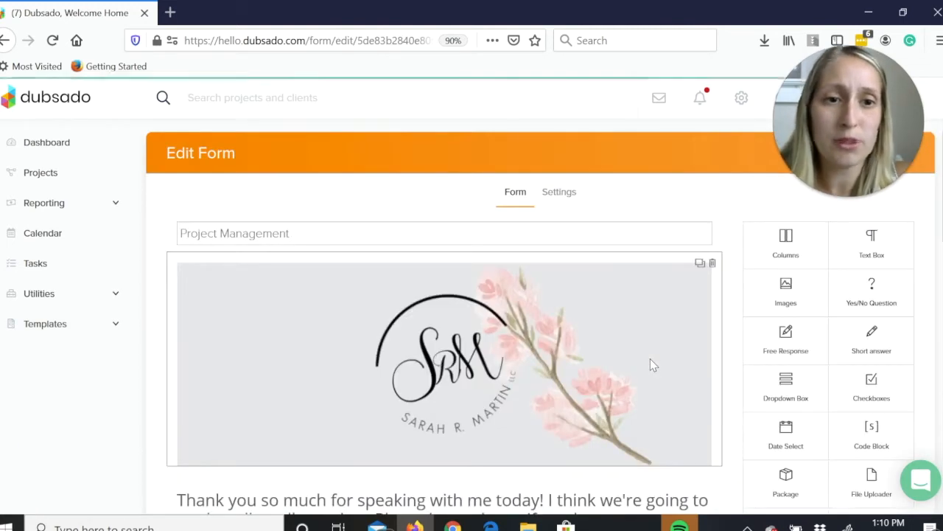
scroll(445, 317, down, 2)
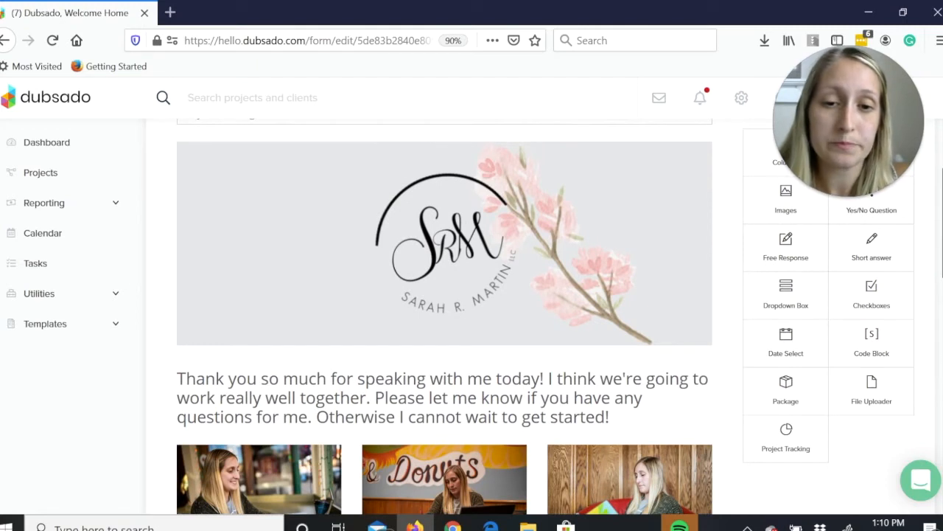
scroll(445, 317, down, 1)
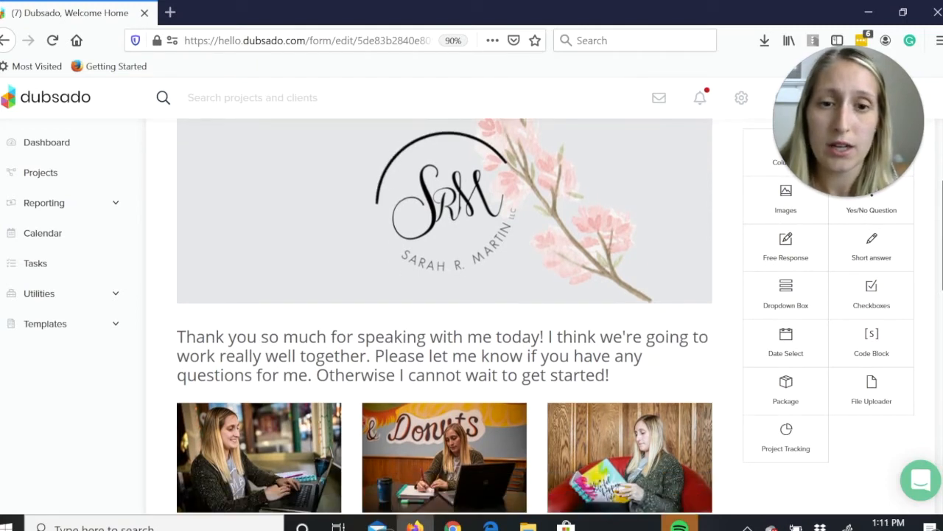
scroll(445, 317, up, 1)
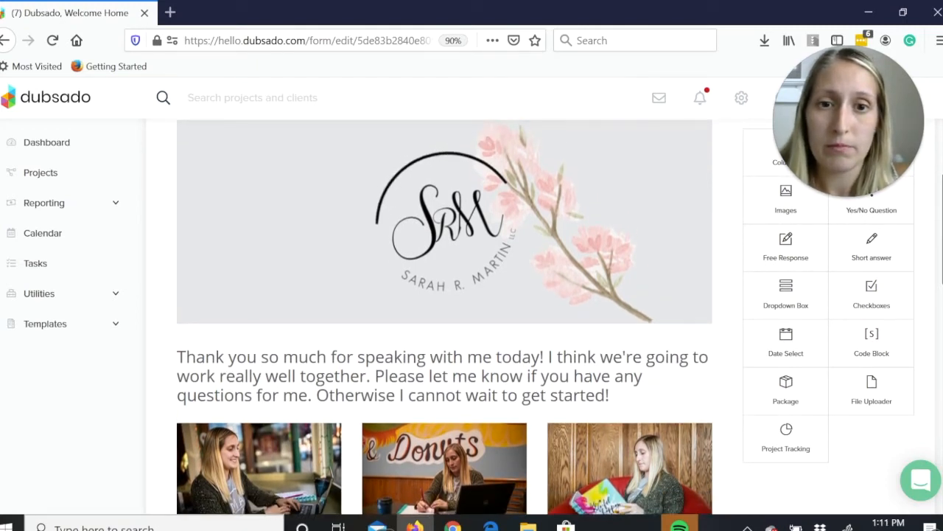
Examine the three Project Management packages in the proposal, including their photos, prices and selection buttons.
scroll(445, 317, down, 2)
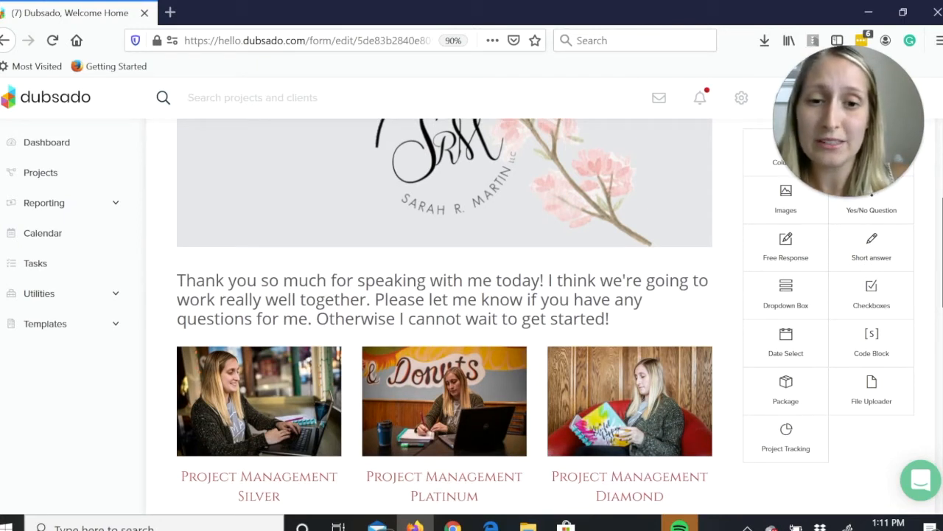
scroll(445, 317, down, 3)
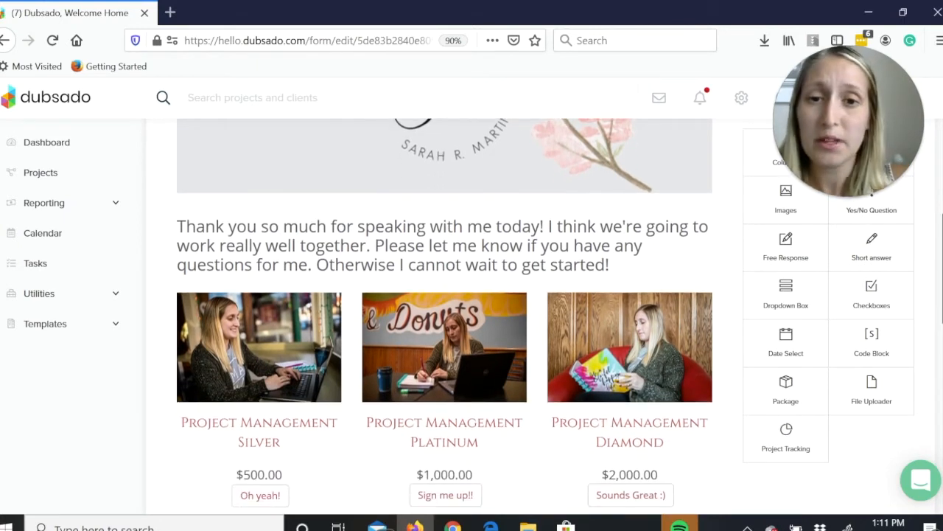
scroll(446, 317, up, 3)
scroll(445, 317, up, 2)
scroll(445, 317, down, 2)
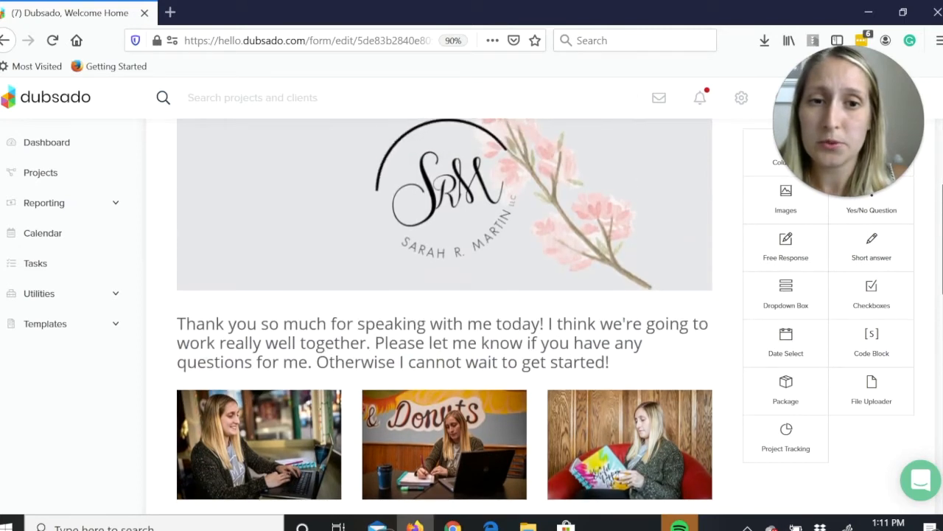
scroll(302, 377, down, 3)
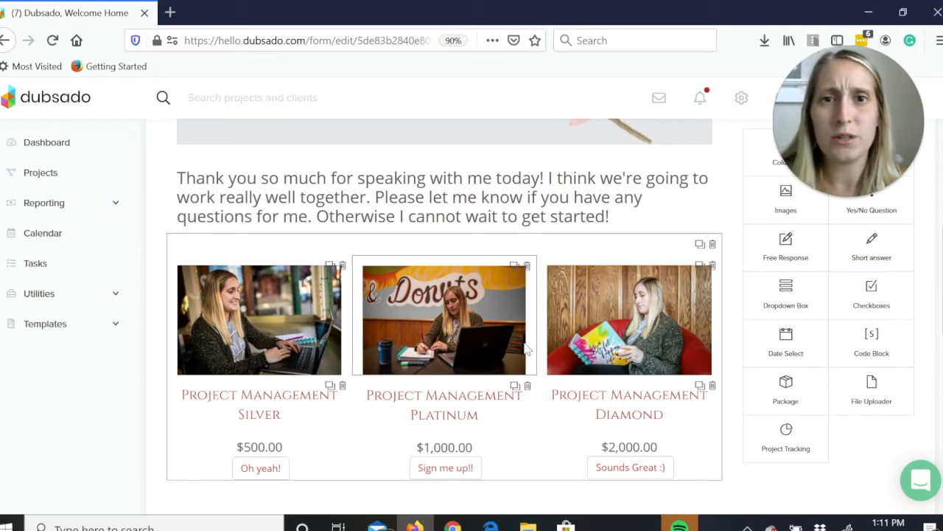
scroll(451, 355, down, 1)
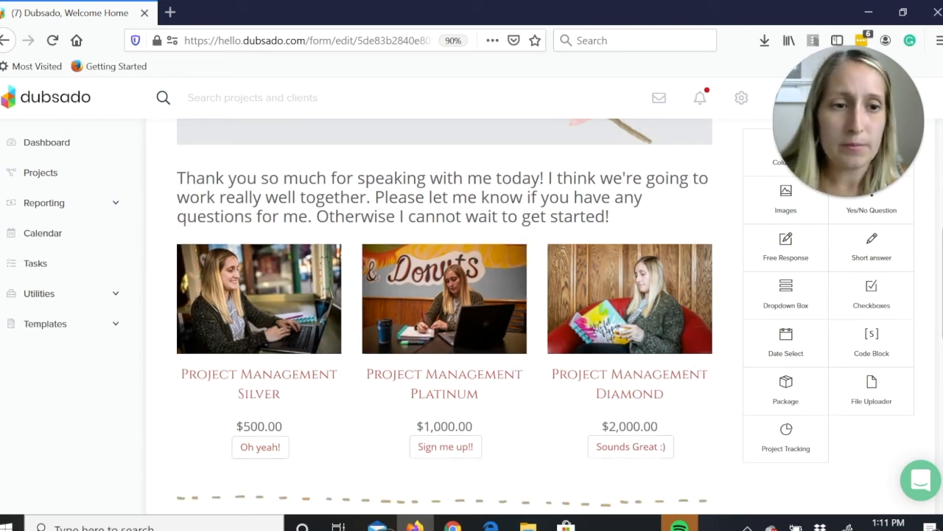
scroll(253, 219, down, 2)
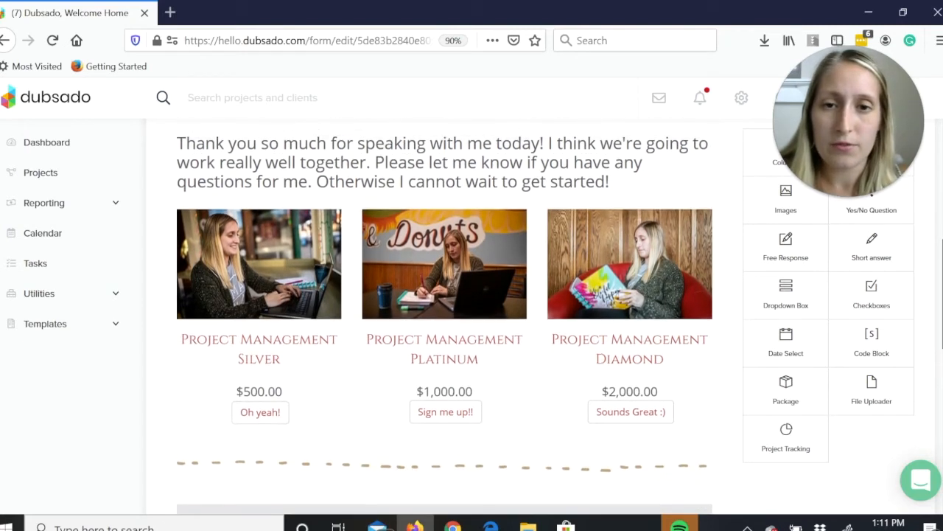
scroll(257, 214, down, 1)
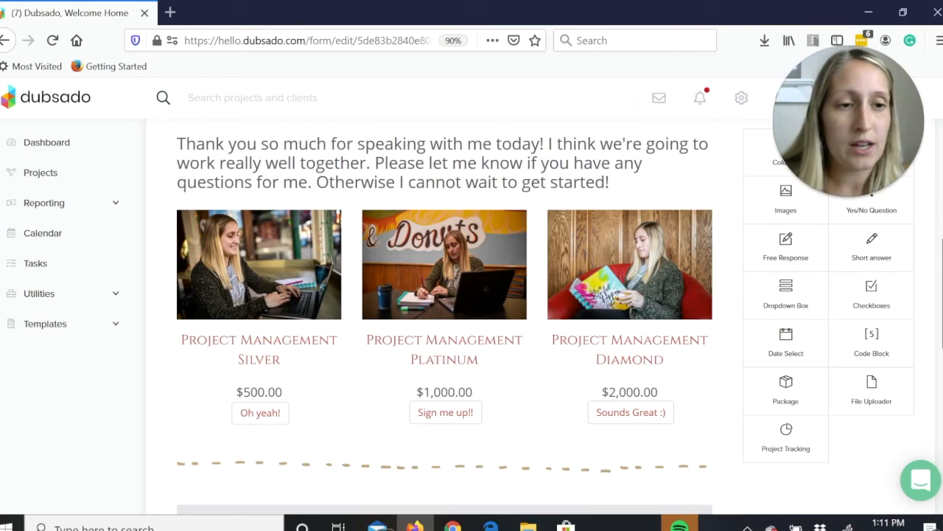
scroll(445, 317, up, 5)
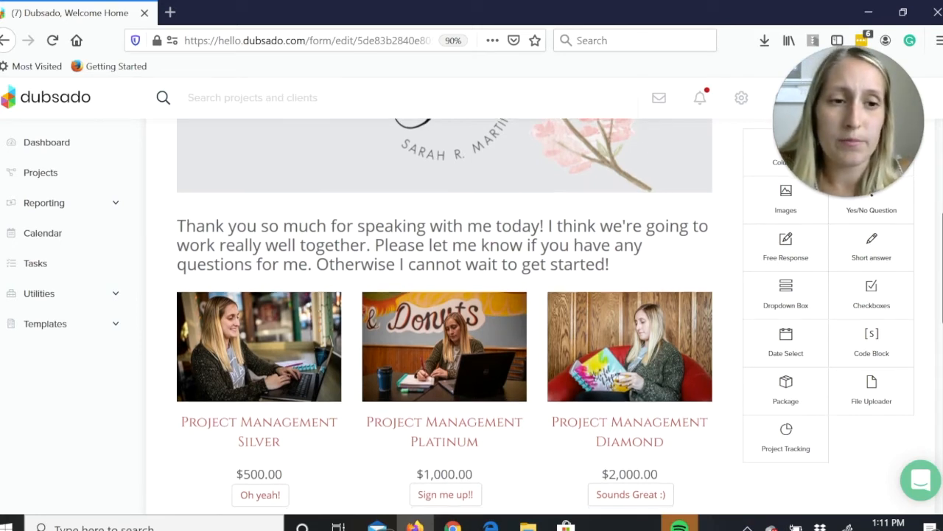
scroll(643, 133, down, 3)
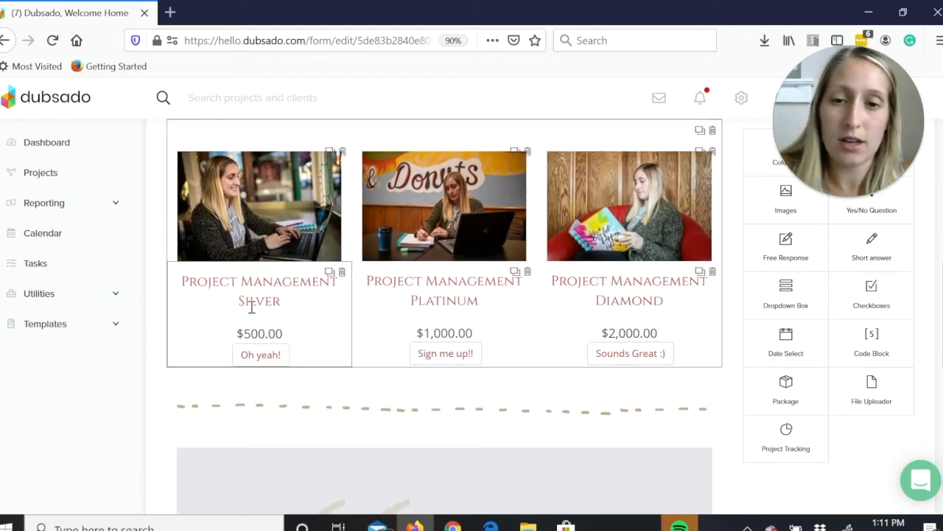
Open the Project Management Silver package element, inspect its smart fields, assigned package and quantity settings, and close it.
click(252, 314)
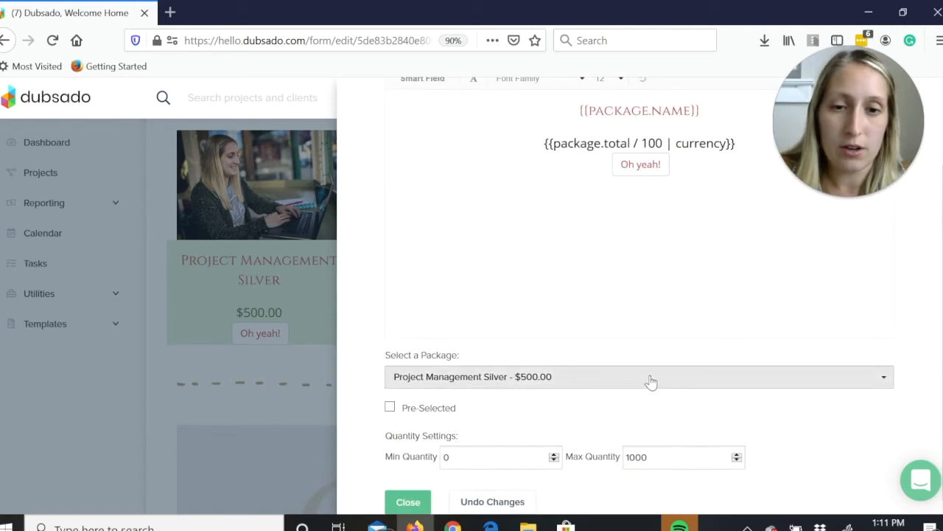
click(651, 381)
click(781, 381)
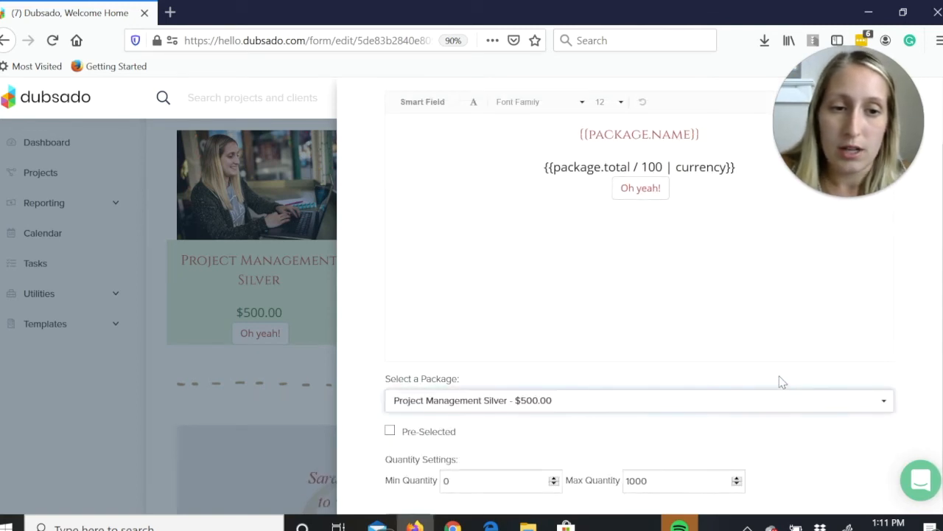
drag(942, 384, 942, 406)
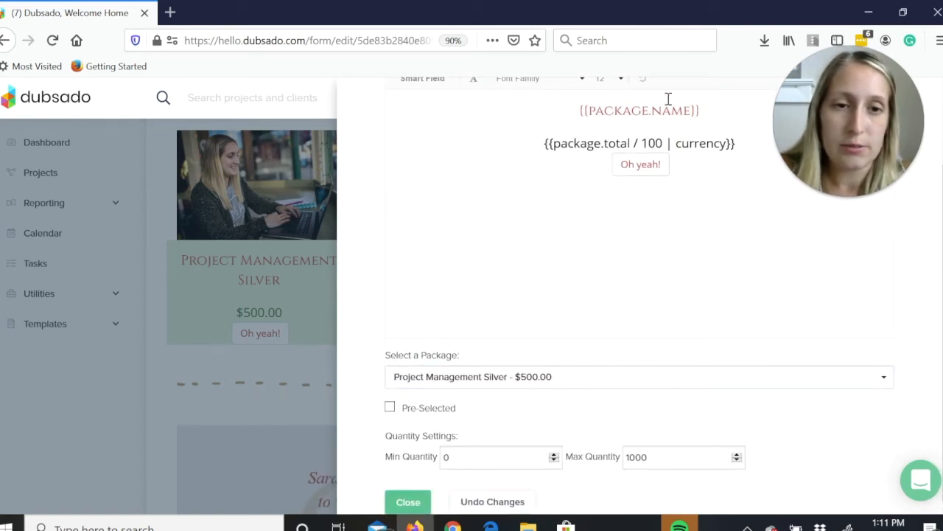
drag(942, 287, 942, 254)
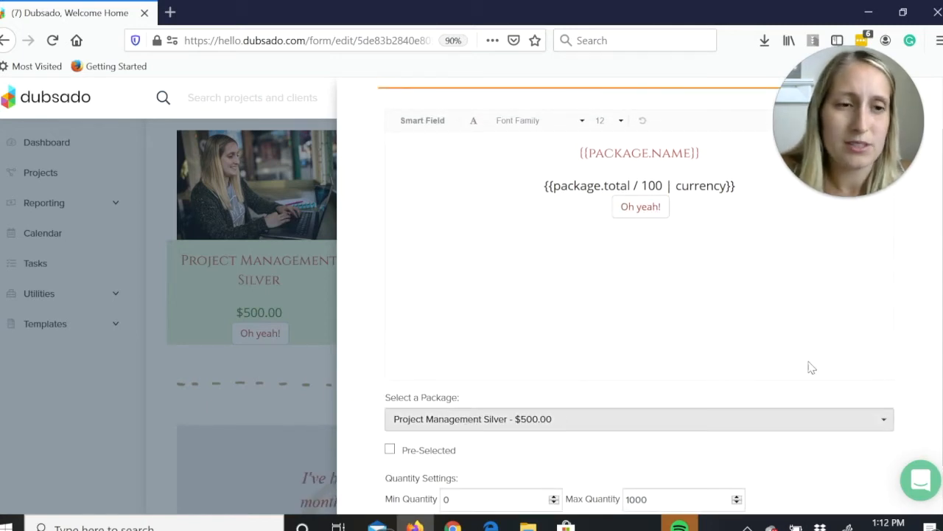
drag(942, 358, 942, 392)
click(408, 502)
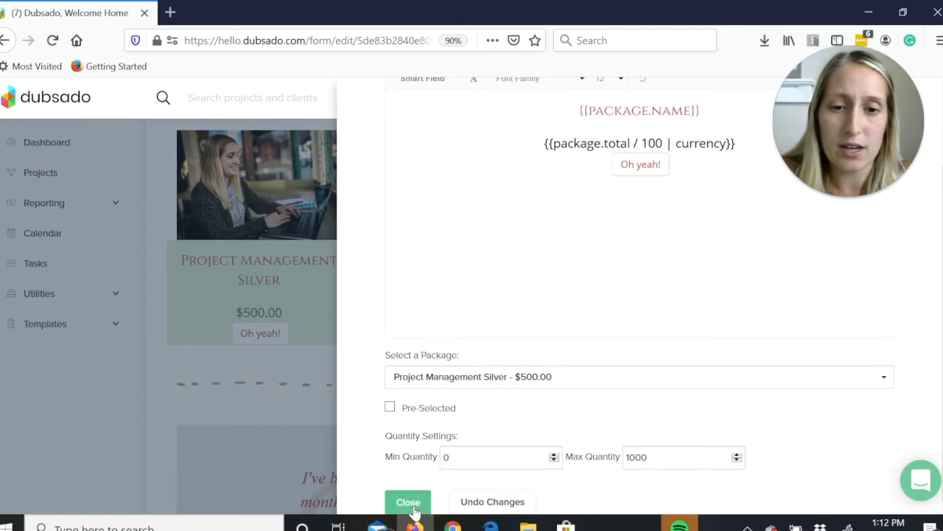
Review the client testimonials and the "Your Next Steps" section below the packages in the proposal.
drag(942, 339, 942, 406)
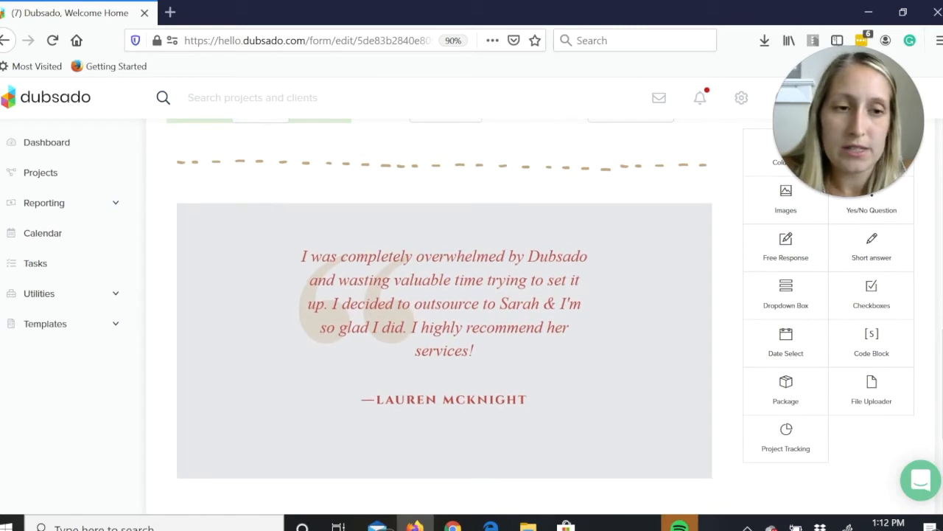
scroll(269, 445, down, 4)
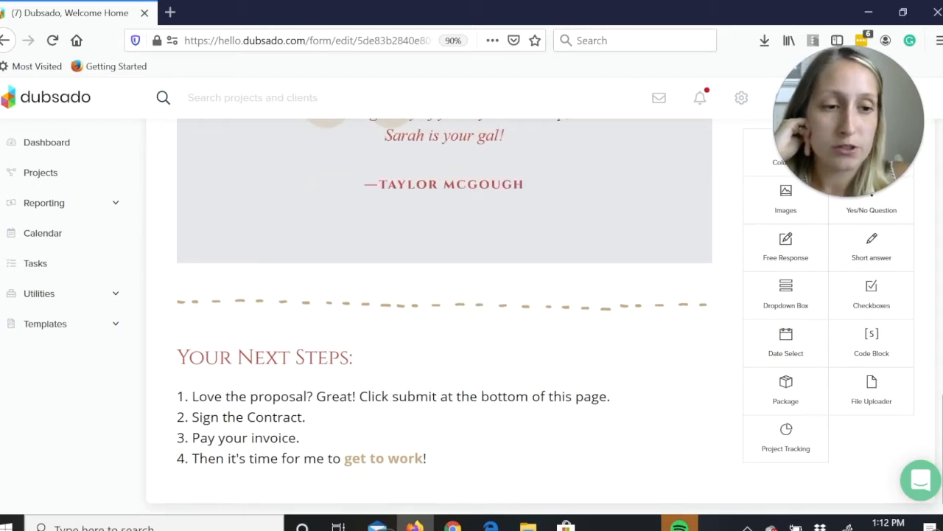
scroll(445, 310, up, 3)
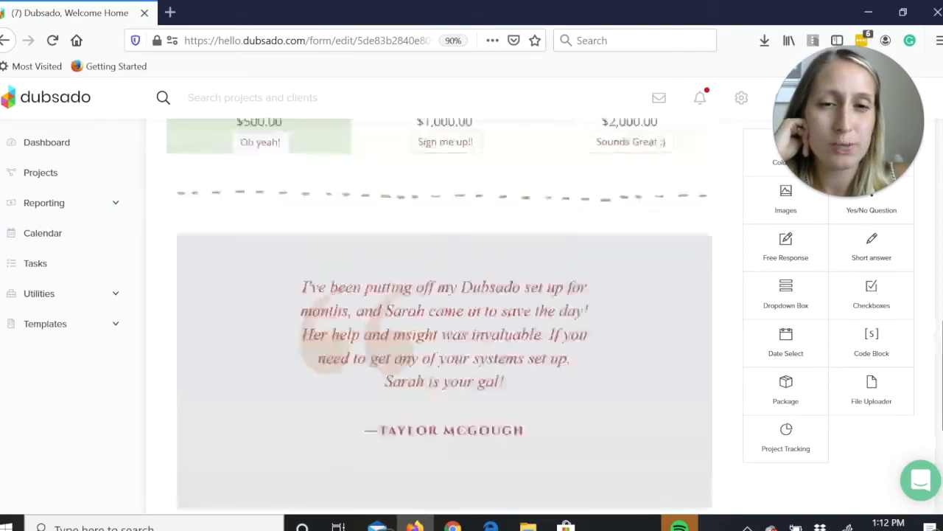
scroll(937, 283, up, 3)
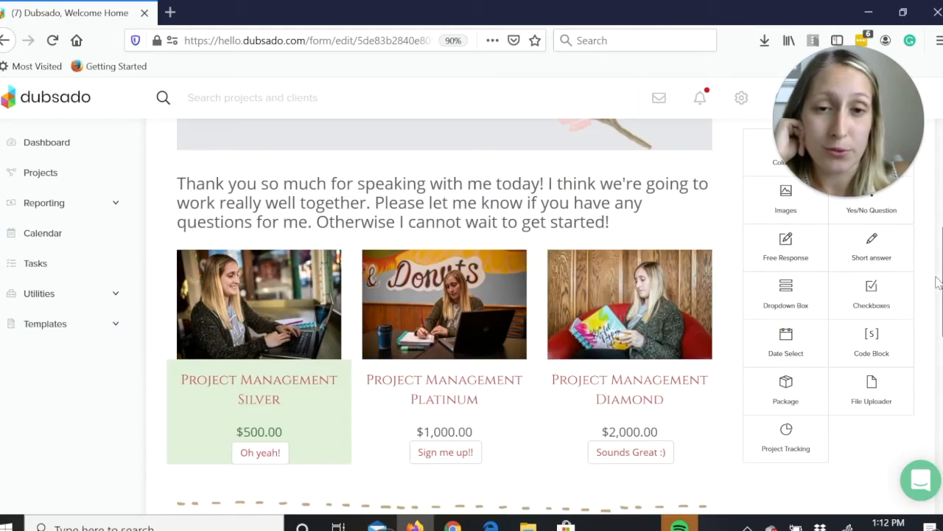
Save the Project Management proposal form and review its expiration, contract, invoice and discount settings.
drag(938, 282, 938, 159)
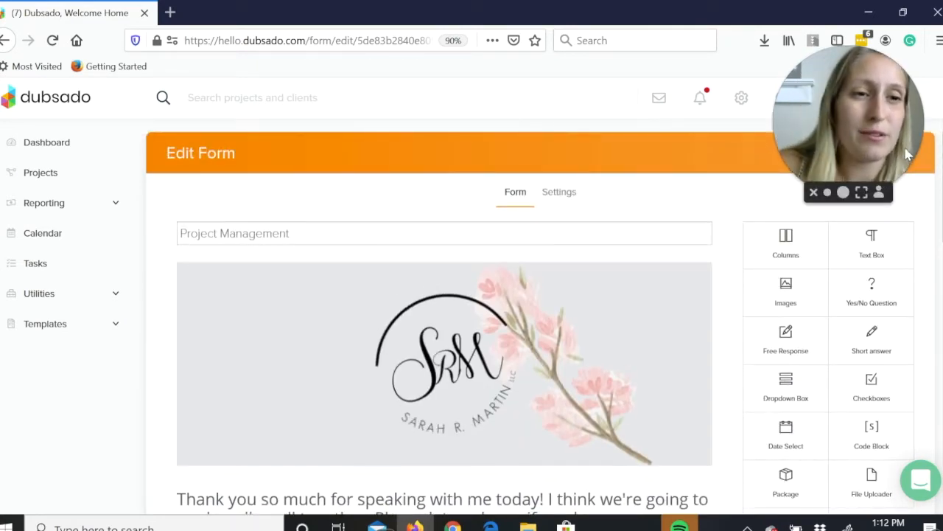
drag(908, 162, 717, 138)
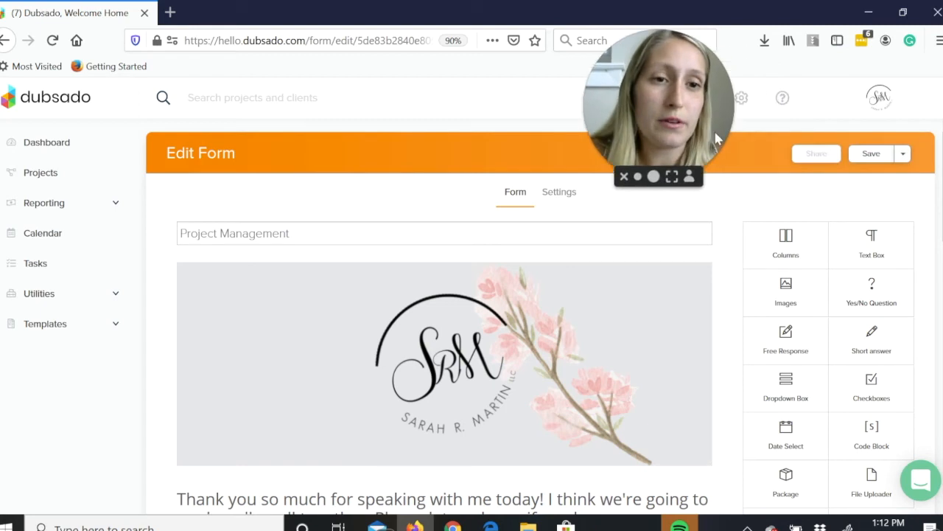
click(881, 156)
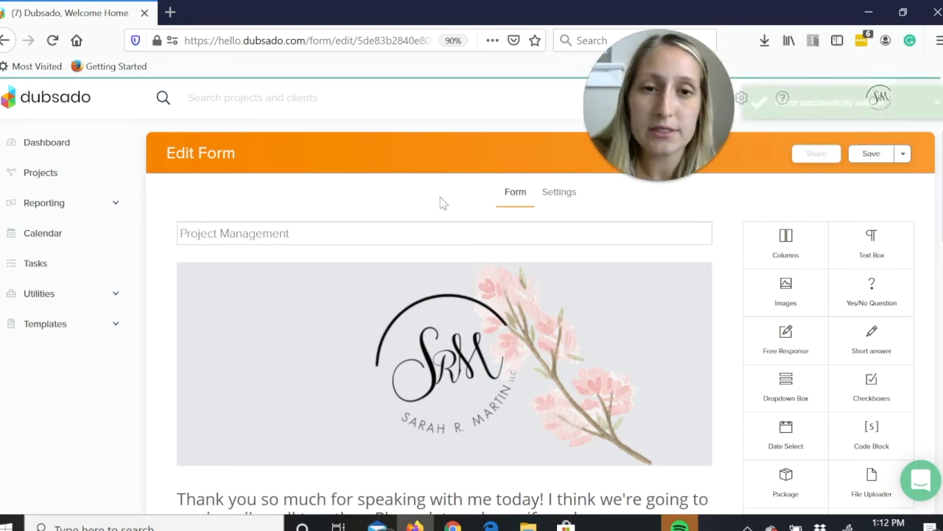
click(555, 191)
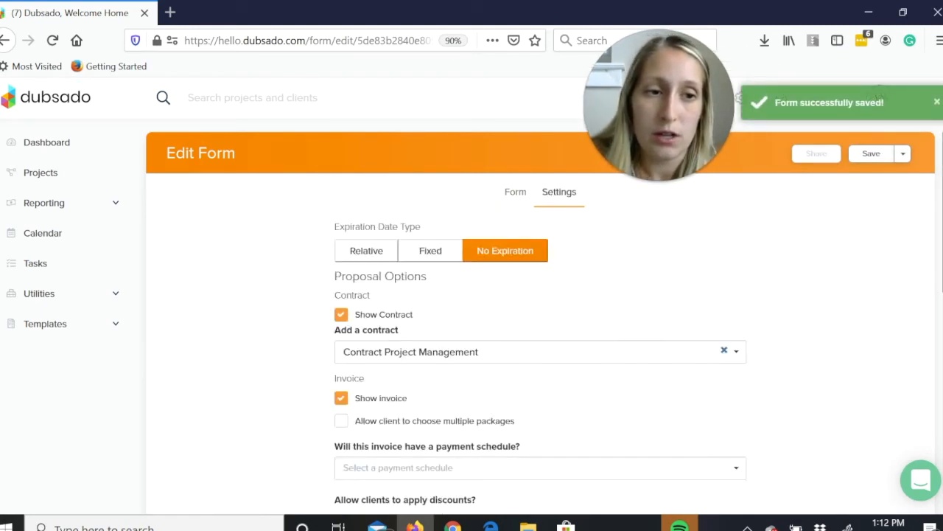
scroll(540, 317, down, 3)
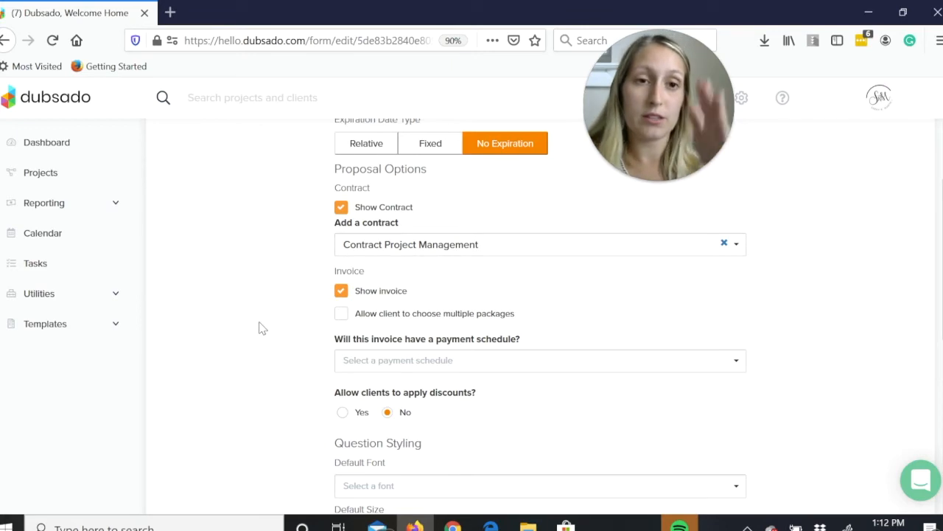
Open the Sample project's Project Management proposal from its forms and launch the client-facing version in a new tab.
click(61, 174)
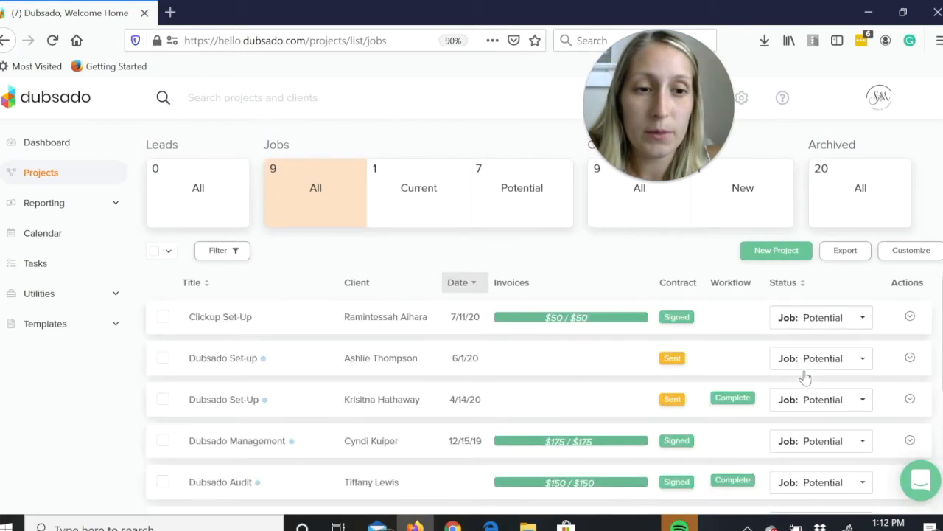
scroll(497, 421, down, 3)
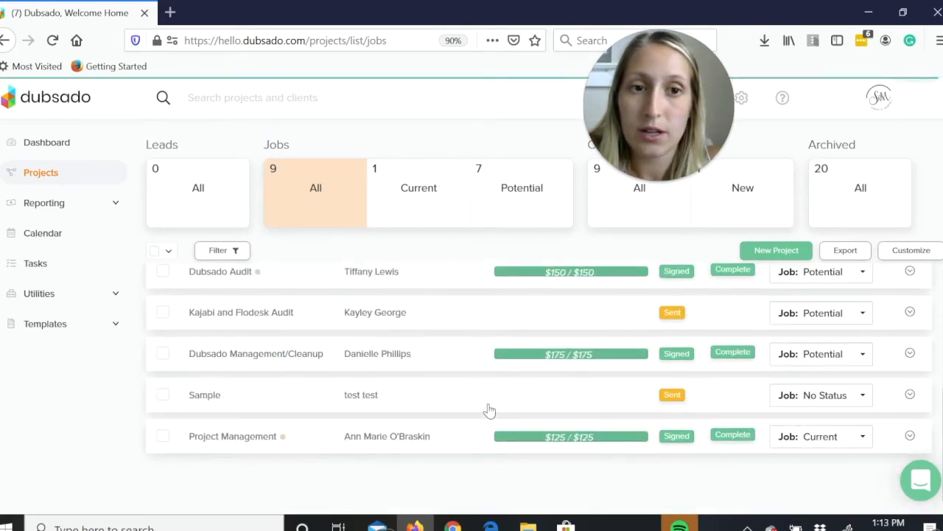
click(490, 411)
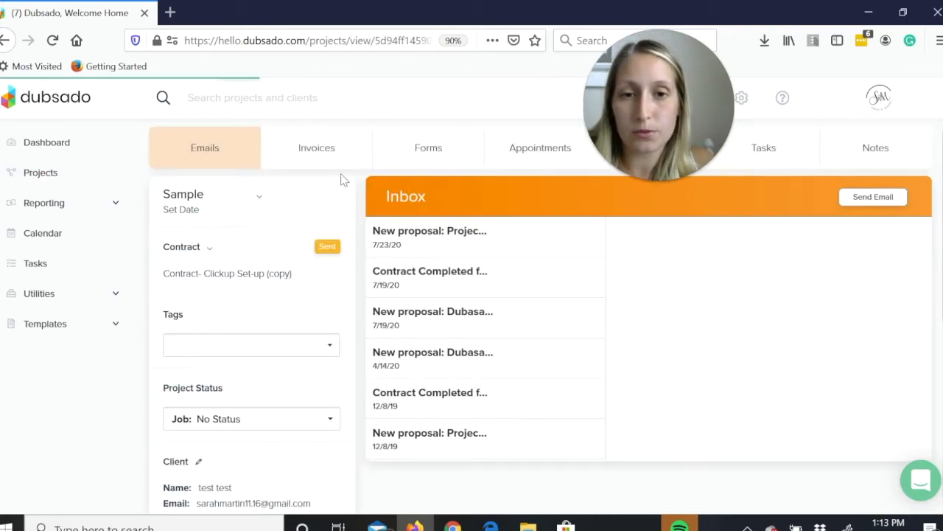
click(453, 155)
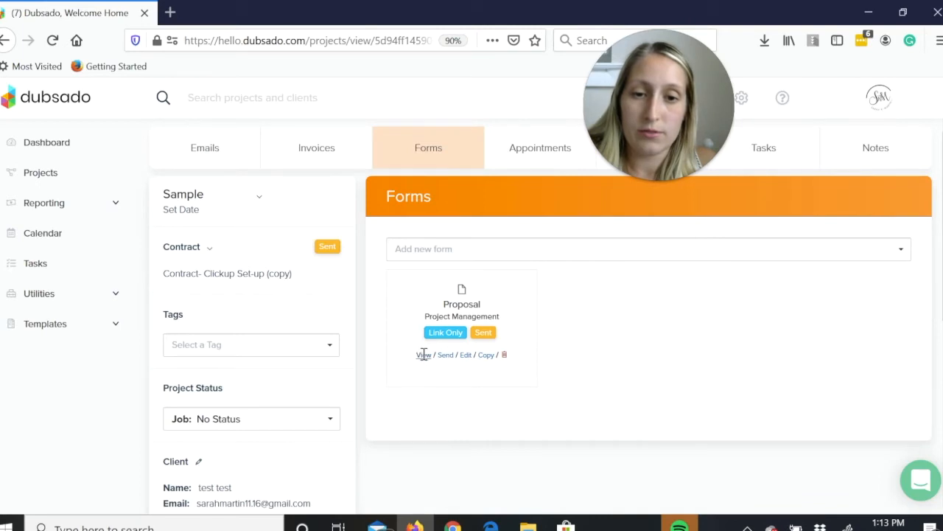
click(423, 355)
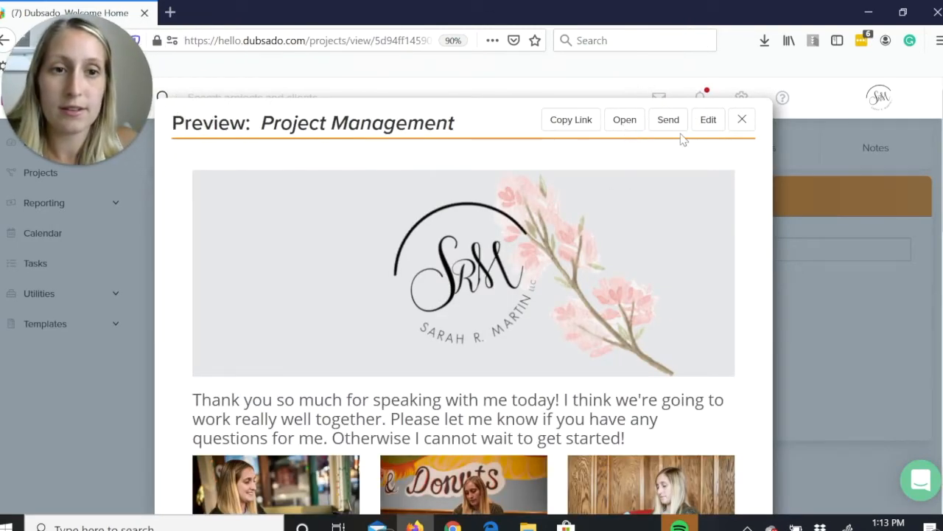
click(611, 121)
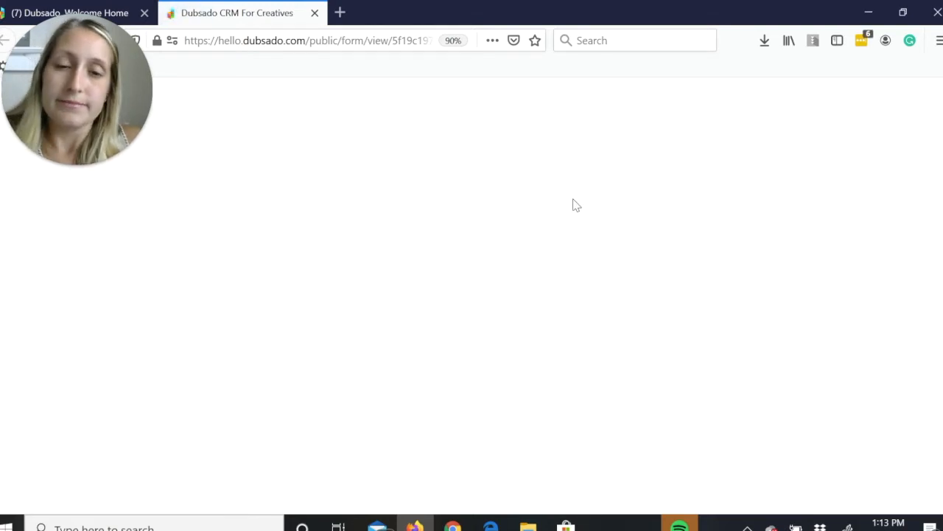
Select the Project Management Diamond package in the client-facing proposal and submit the proposal.
drag(942, 195, 942, 472)
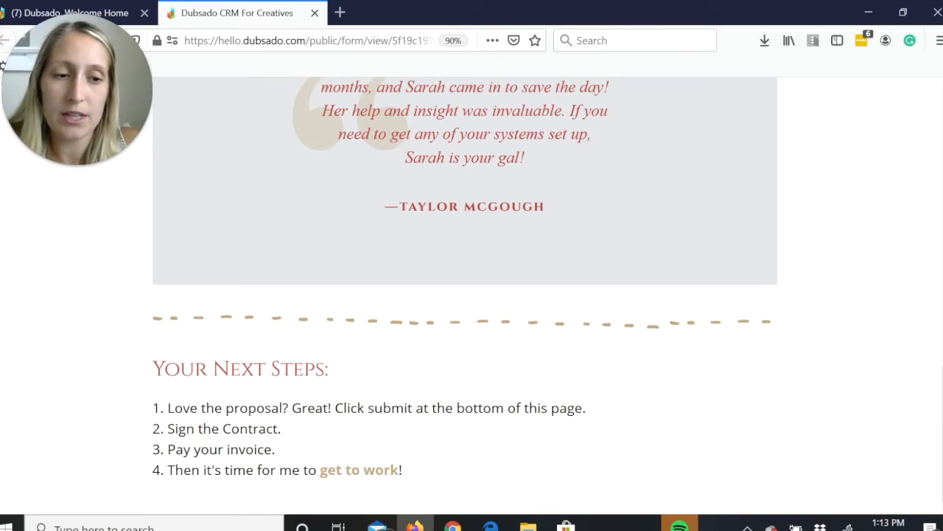
scroll(670, 447, up, 5)
scroll(670, 448, up, 4)
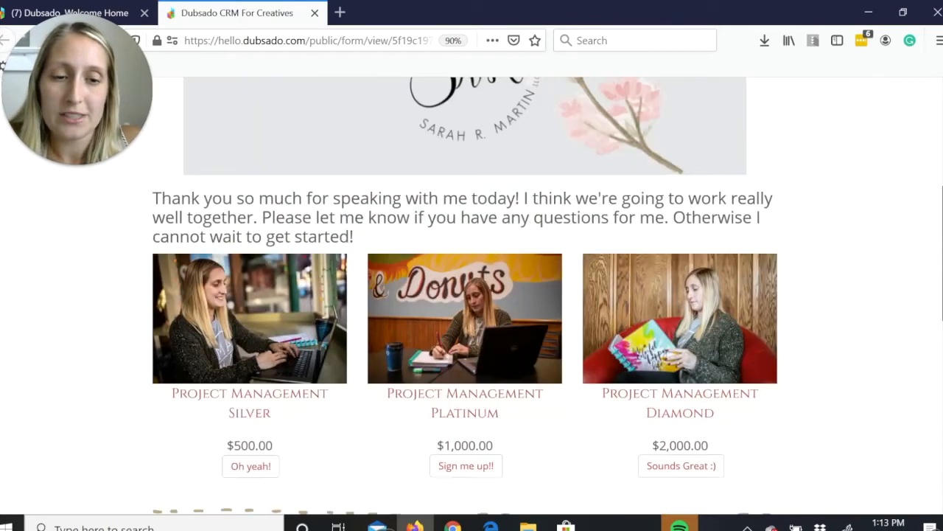
click(670, 461)
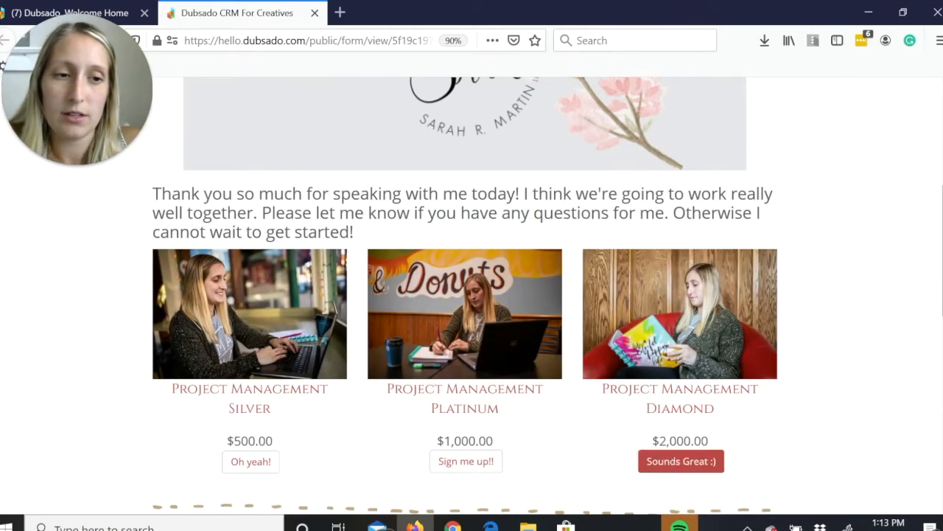
scroll(465, 295, down, 8)
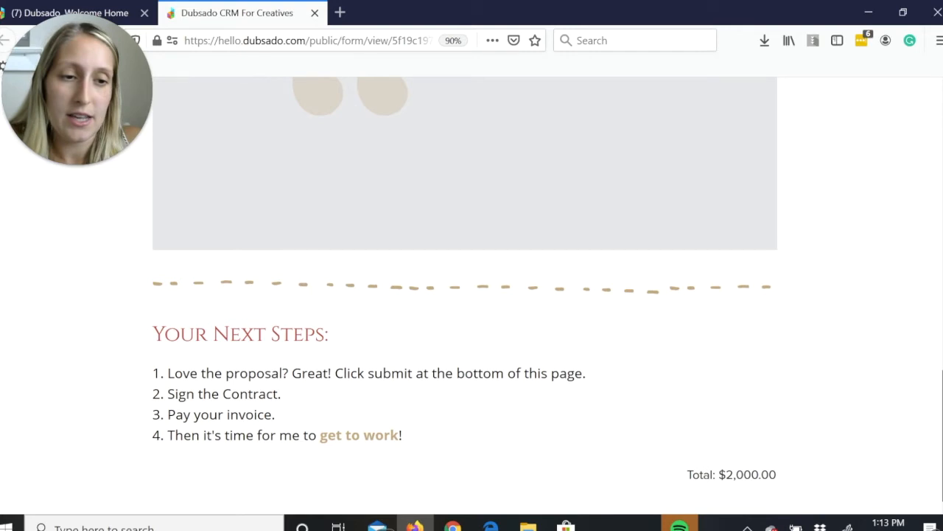
scroll(472, 295, up, 15)
click(478, 118)
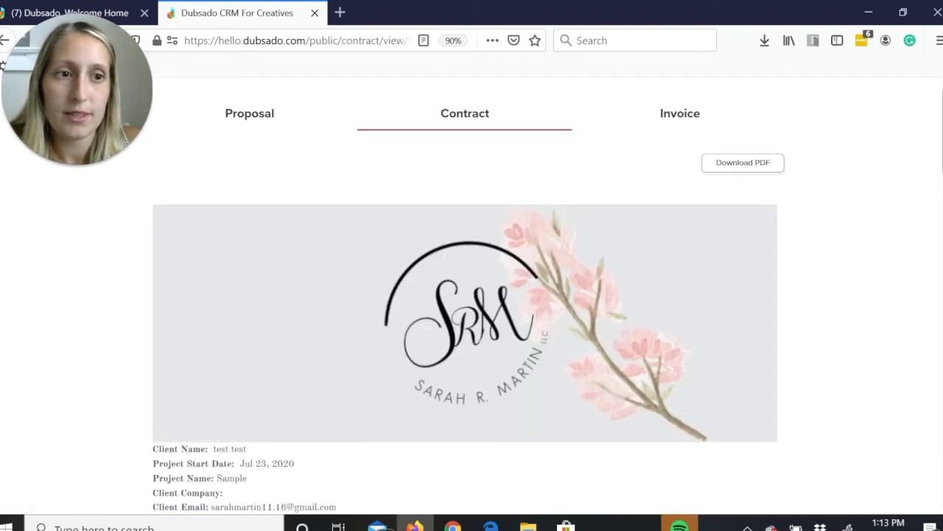
Review the Service Agreement contract from the client details through its terms to the signature section.
drag(942, 126, 942, 185)
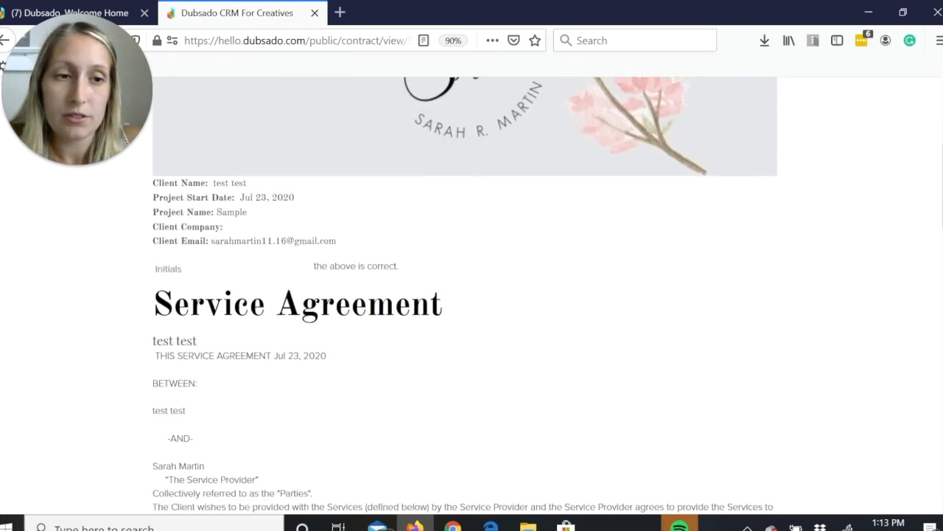
scroll(465, 295, down, 4)
scroll(465, 295, down, 5)
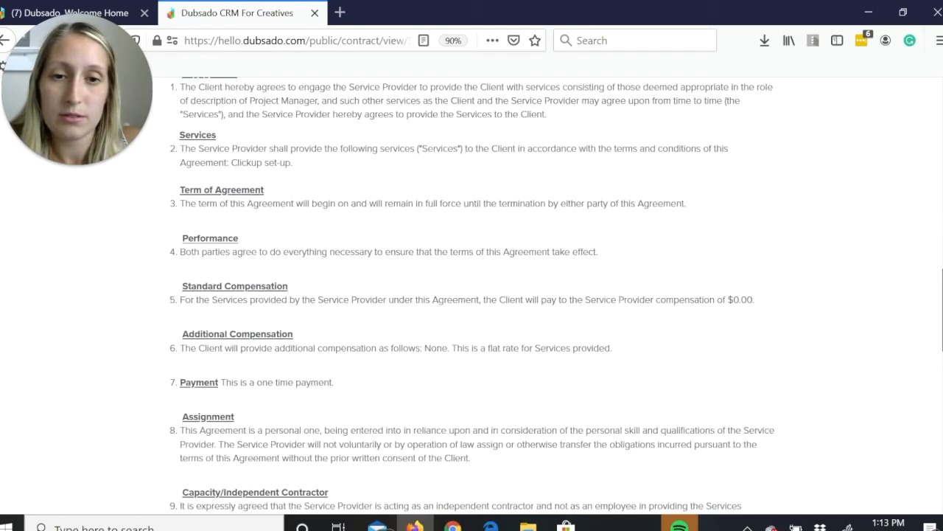
scroll(471, 295, down, 10)
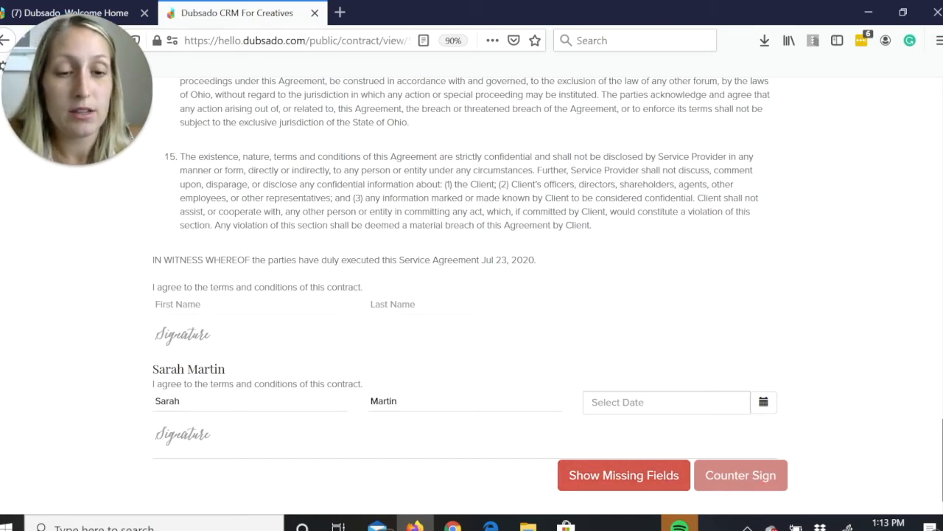
Open the invoice that follows the contract, review its totals, and close the client-facing page.
scroll(652, 120, up, 15)
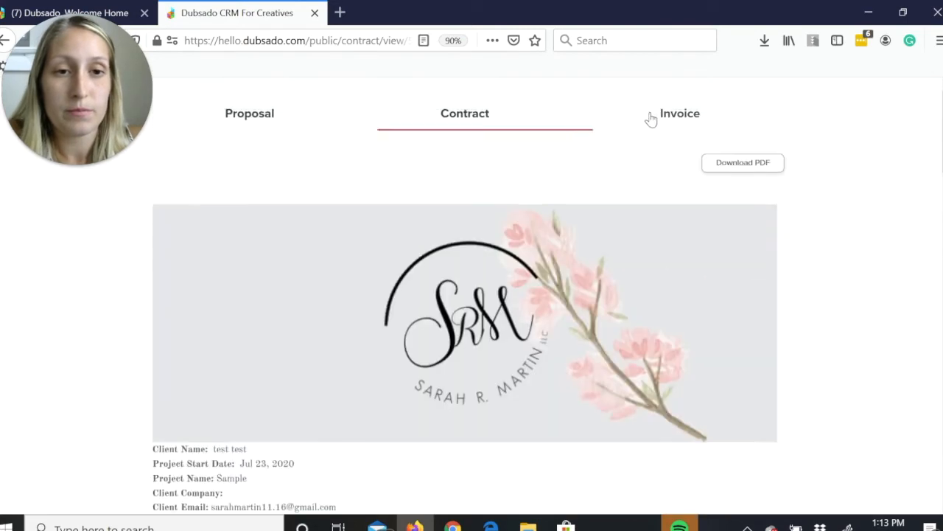
click(652, 119)
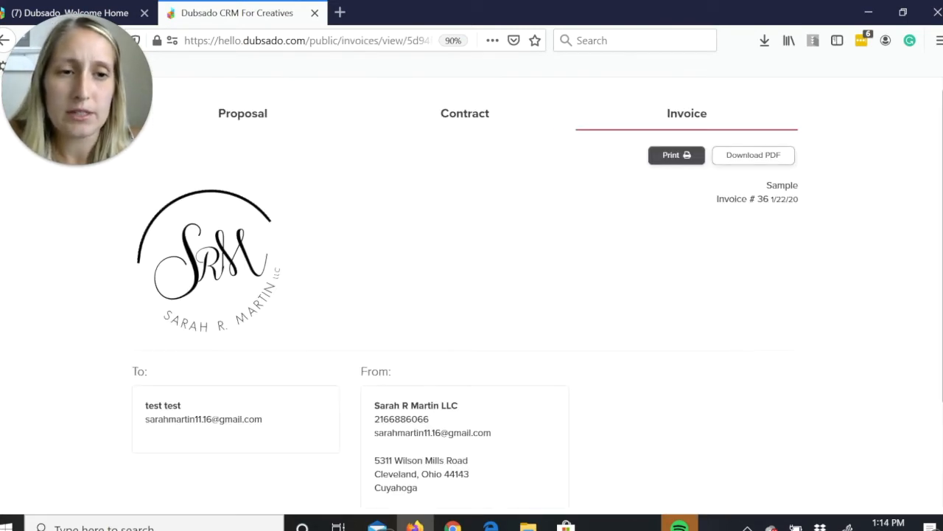
scroll(471, 295, down, 3)
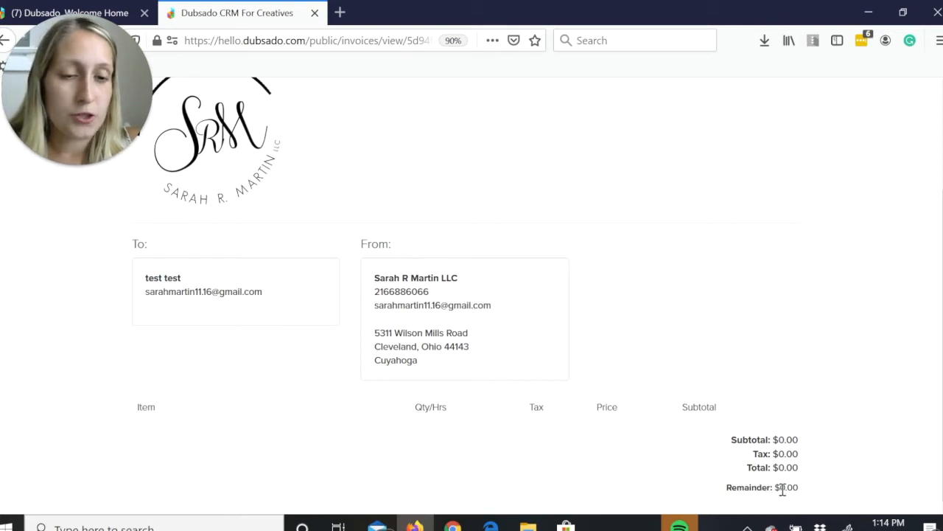
scroll(805, 479, up, 2)
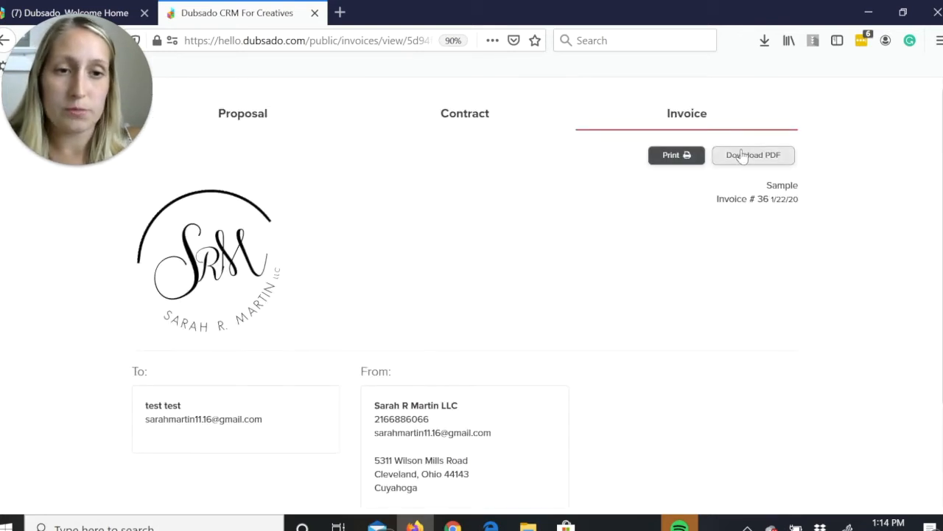
click(314, 13)
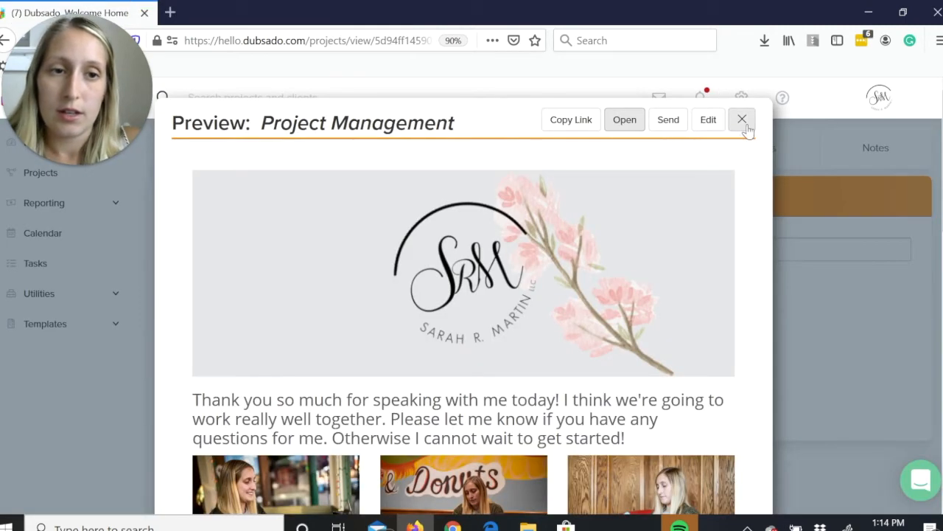
Open the Sample project's Project Management proposal for editing and review its packages, testimonial and "Your Next Steps" section.
scroll(763, 134, down, 2)
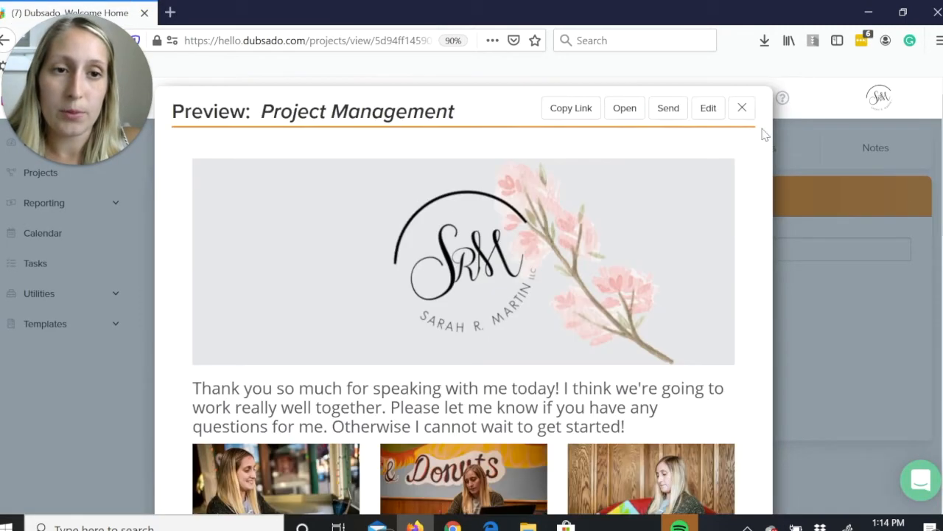
click(699, 113)
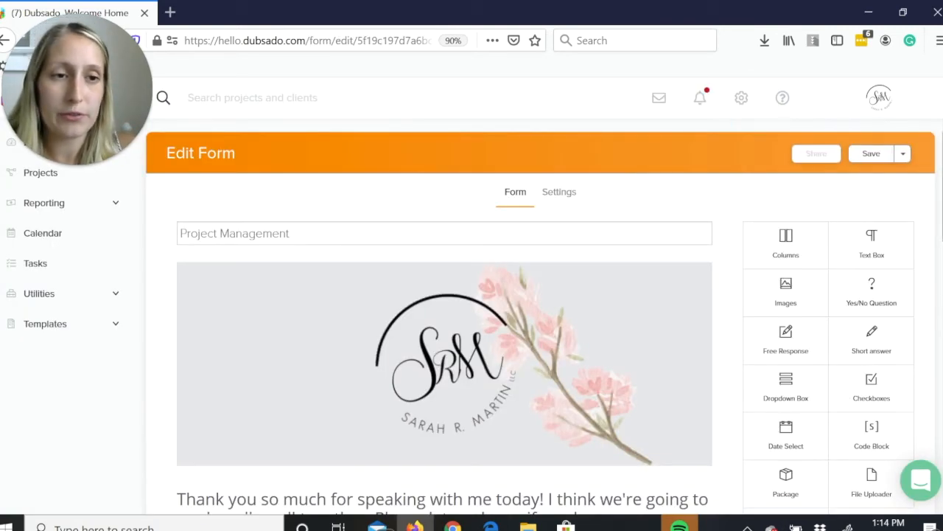
scroll(444, 317, down, 4)
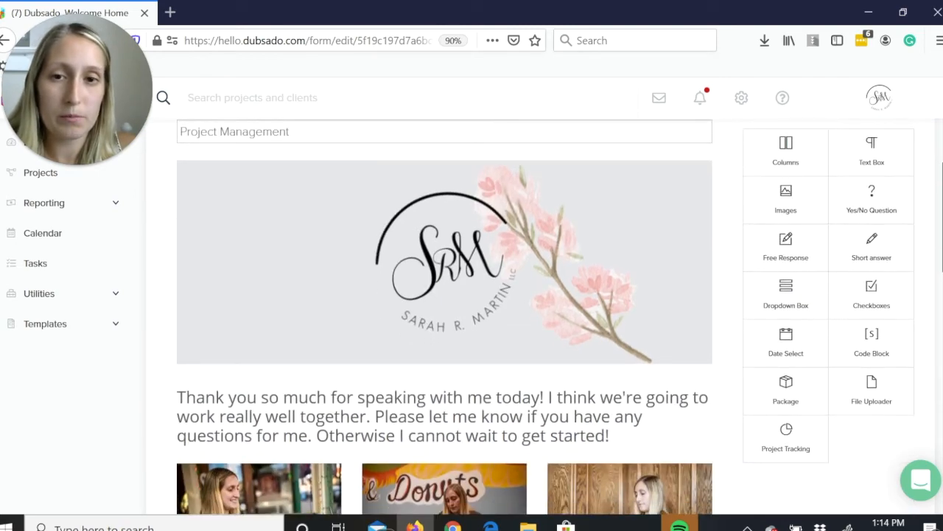
scroll(444, 317, down, 3)
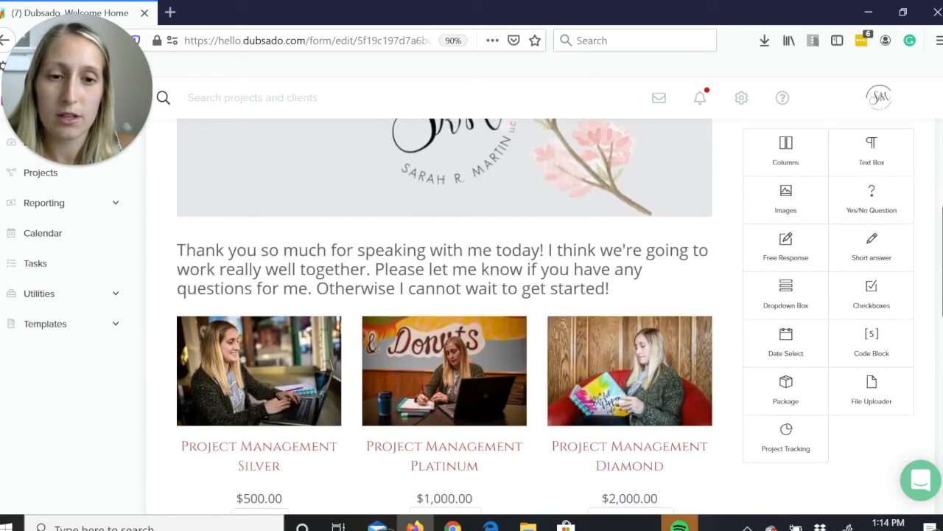
scroll(298, 287, down, 9)
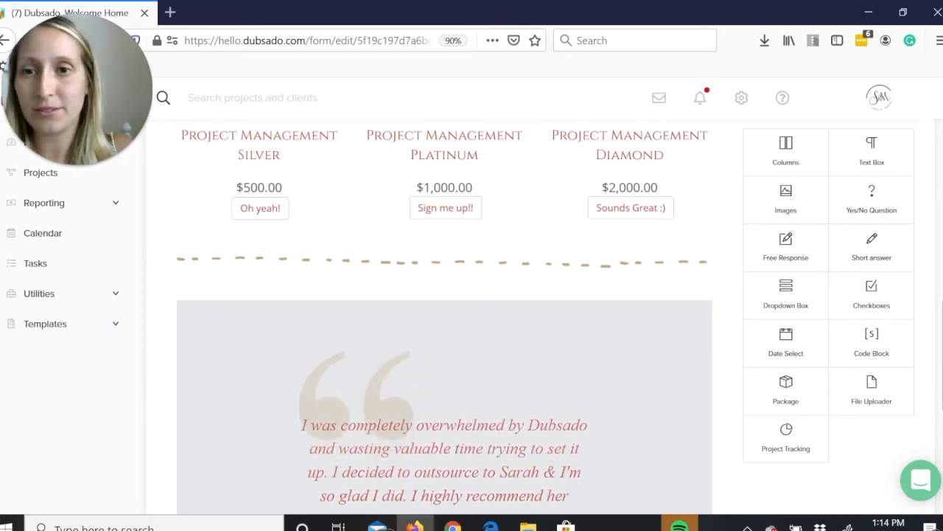
scroll(444, 317, up, 4)
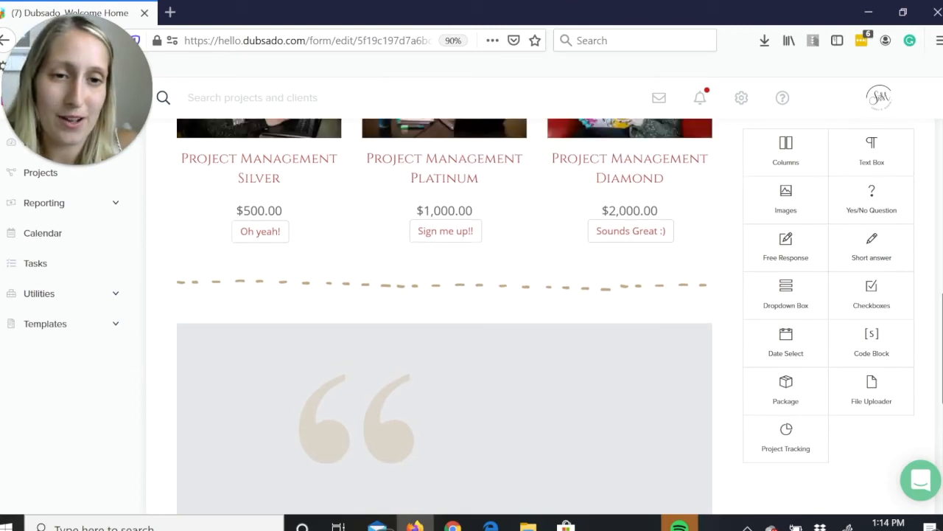
scroll(445, 317, down, 5)
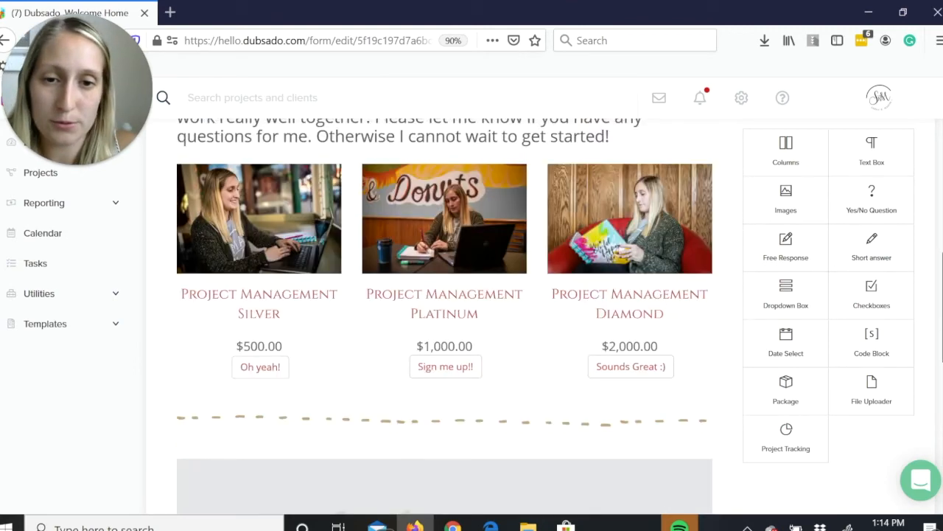
scroll(940, 434, down, 2)
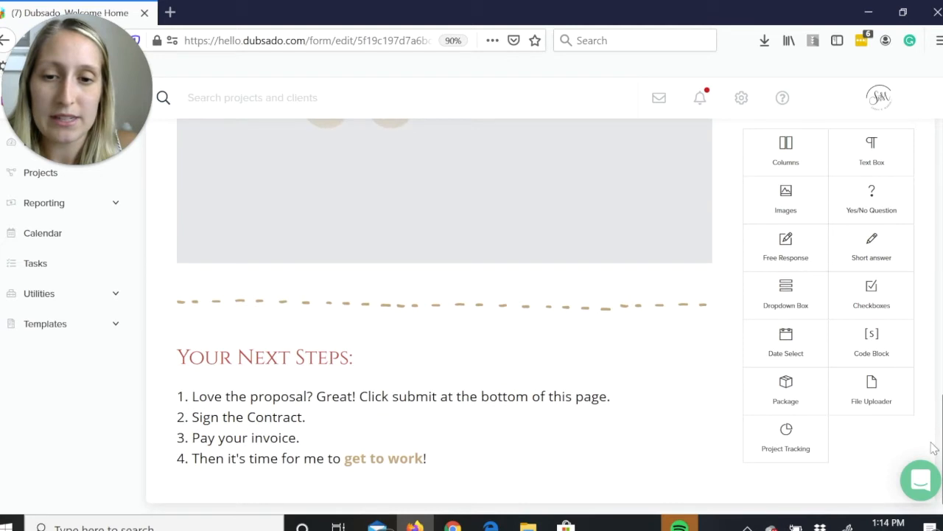
scroll(940, 430, up, 10)
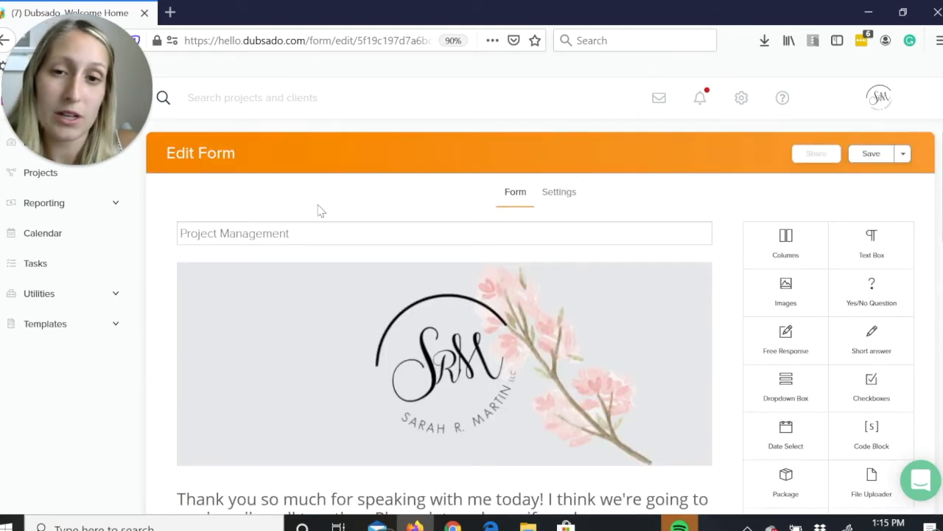
Save the Project Management proposal form and open the Project Management workflow template for editing.
click(877, 155)
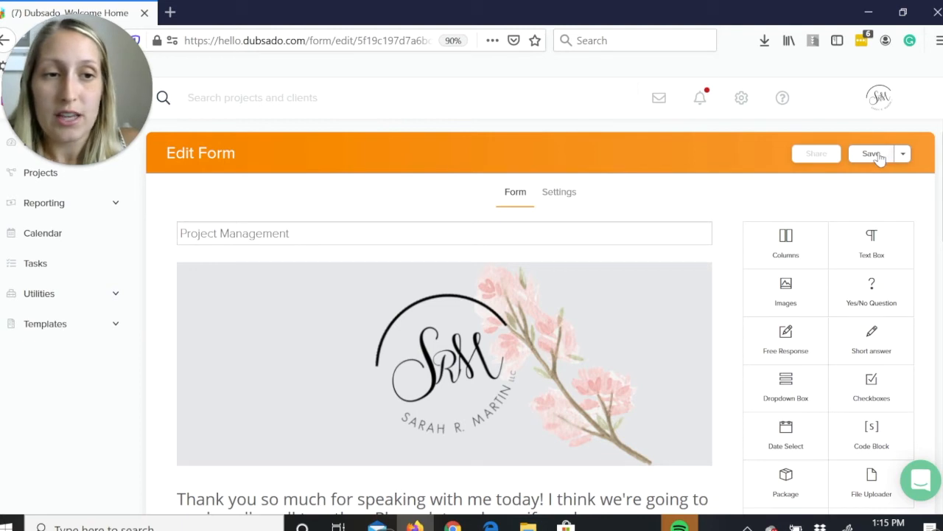
drag(133, 75, 538, 76)
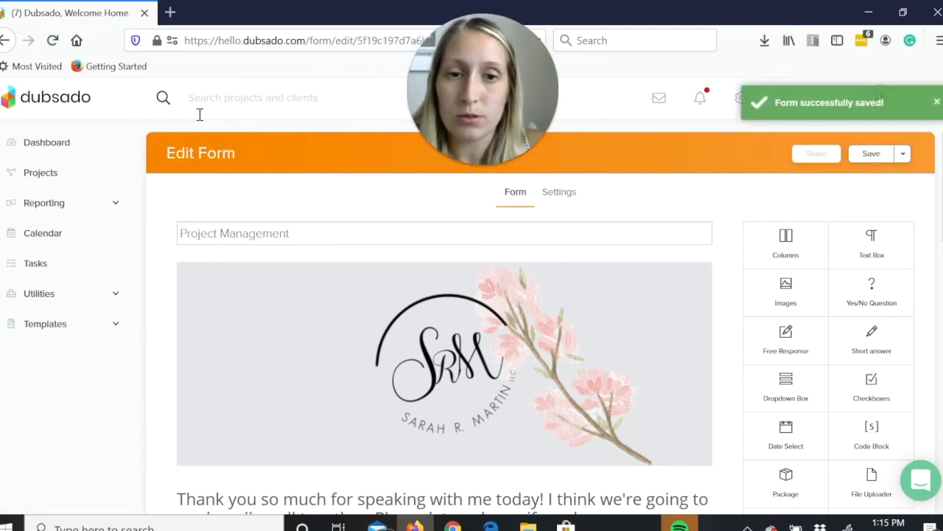
click(59, 323)
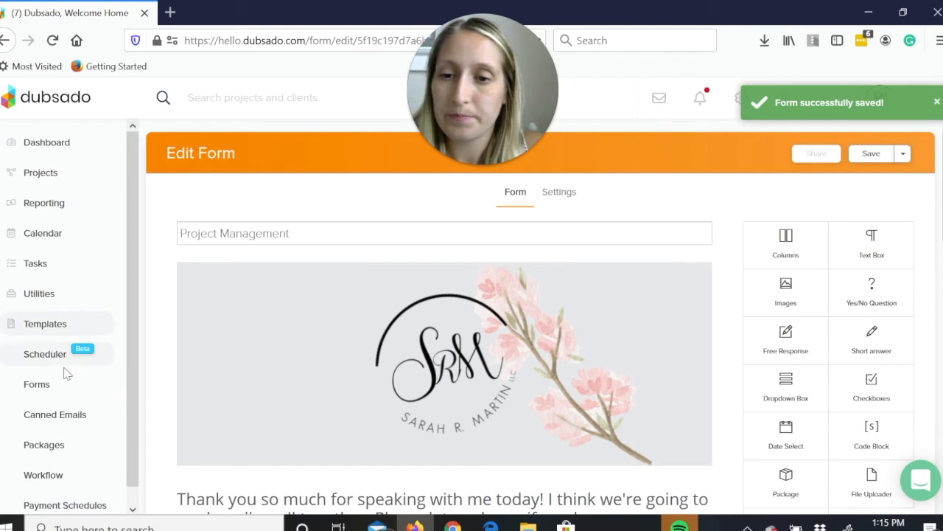
click(83, 478)
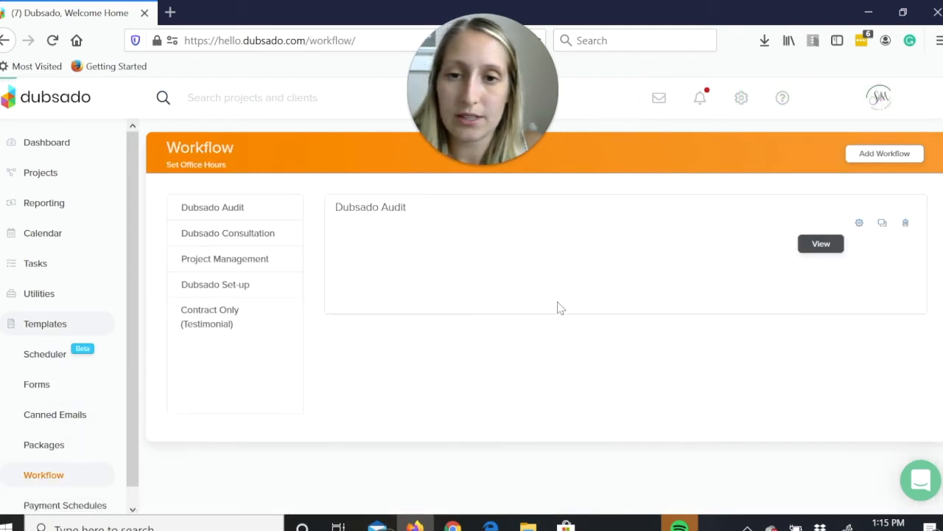
click(225, 266)
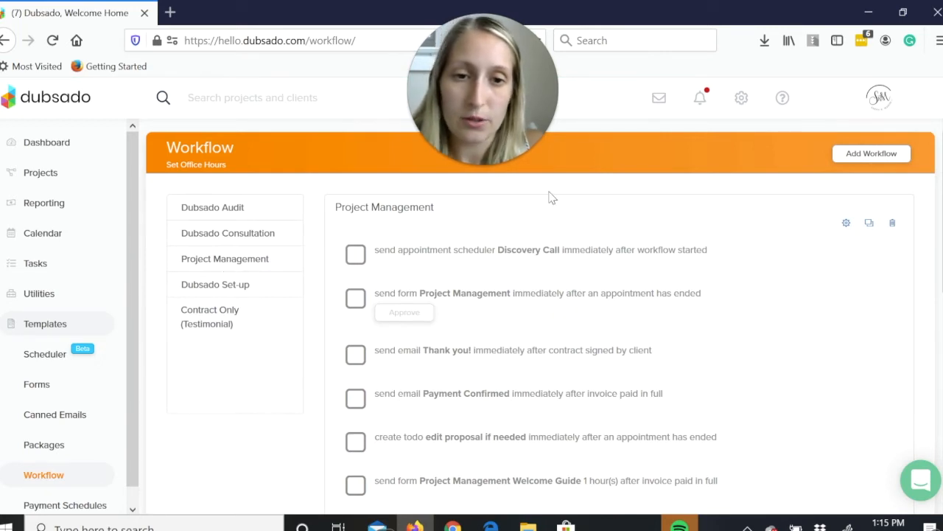
click(848, 224)
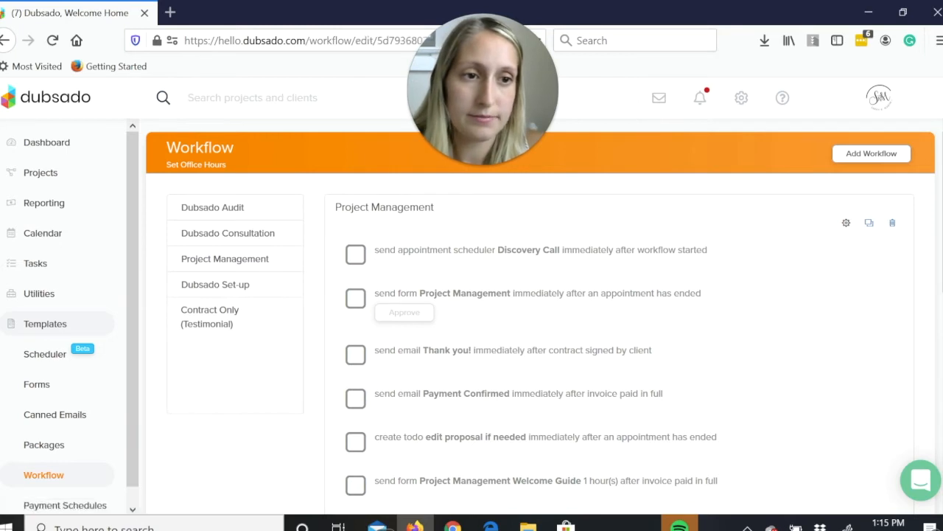
Review the timing, subject and body of the workflow's "Thank you!" email action, then close it without applying changes.
scroll(256, 310, down, 2)
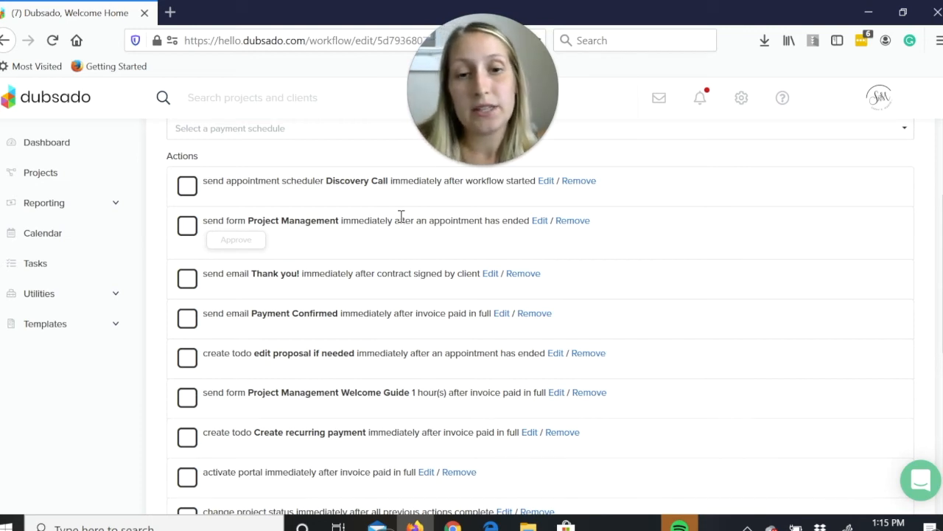
click(491, 273)
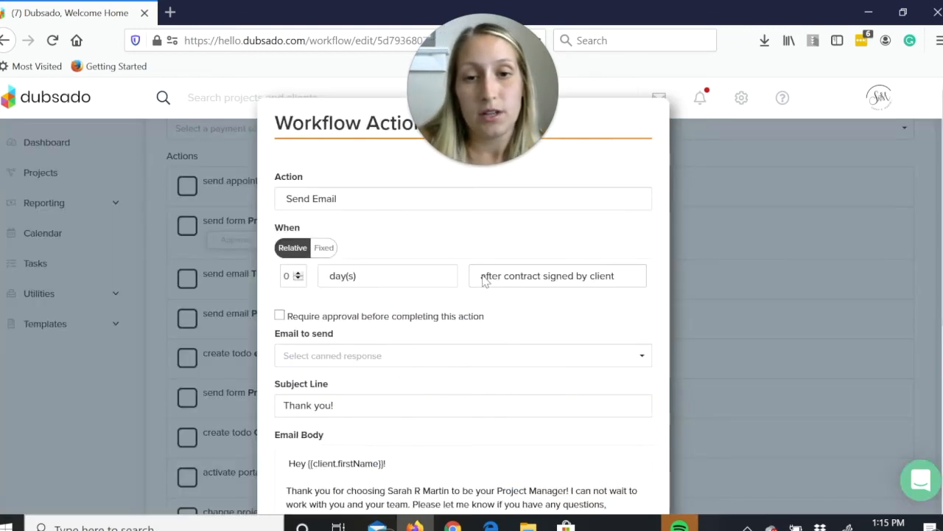
scroll(463, 295, down, 1)
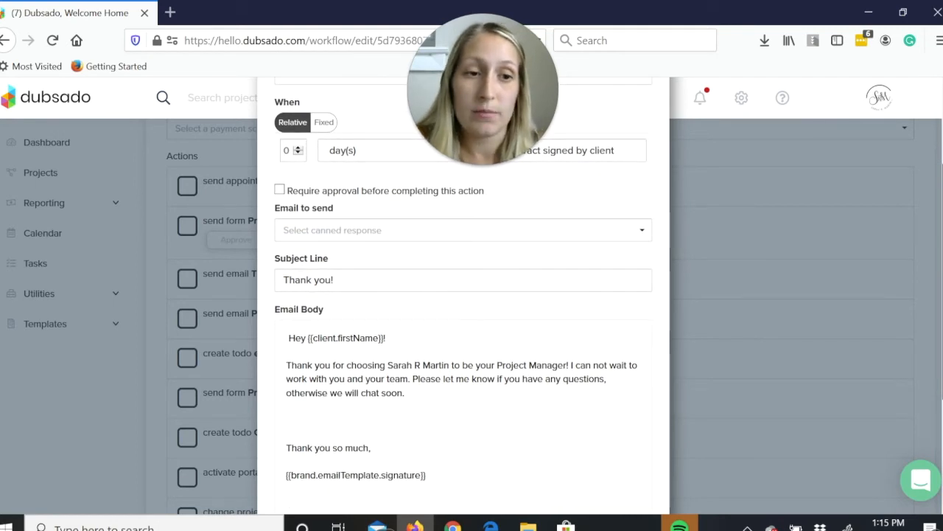
scroll(463, 295, down, 1)
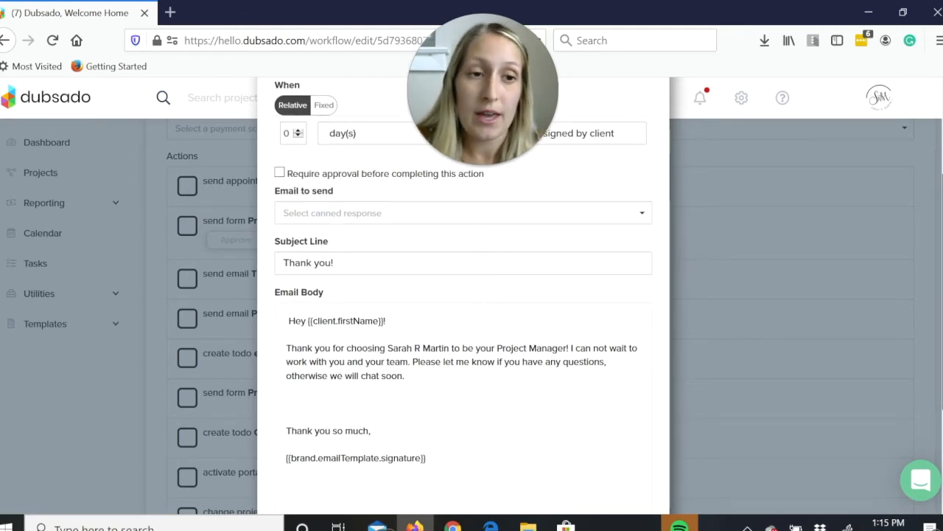
scroll(463, 295, down, 1)
scroll(463, 294, up, 2)
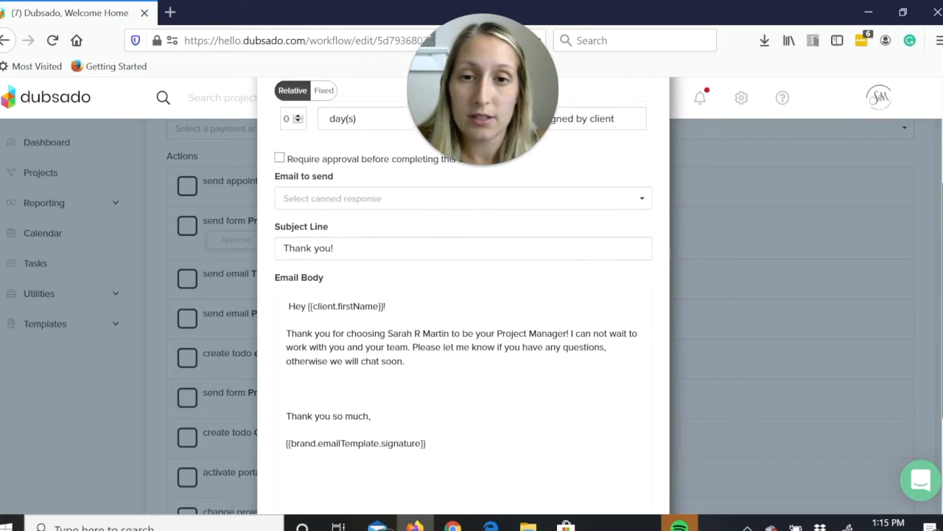
scroll(227, 182, down, 3)
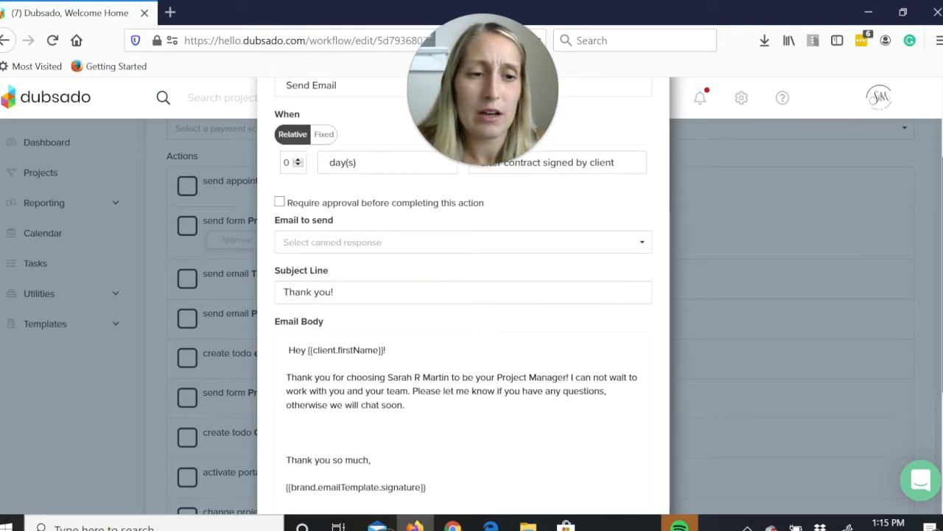
scroll(287, 278, down, 2)
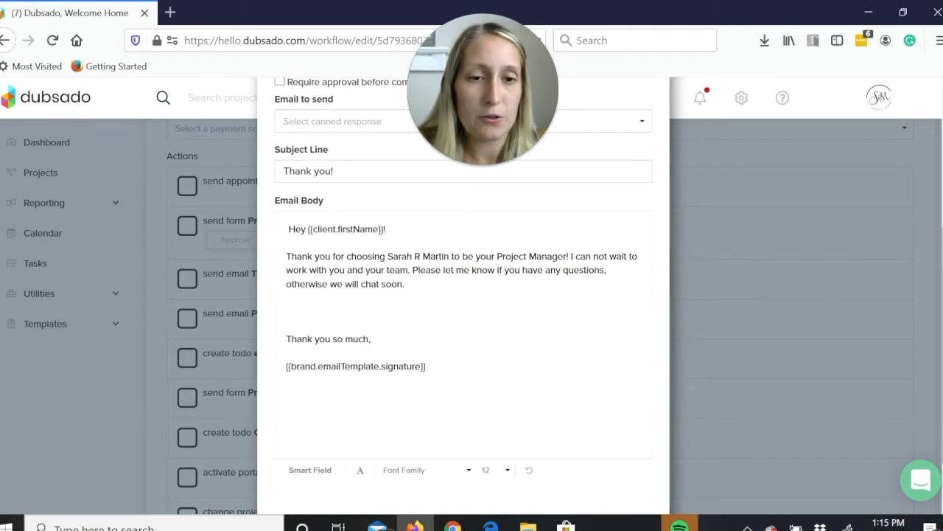
scroll(609, 319, down, 1)
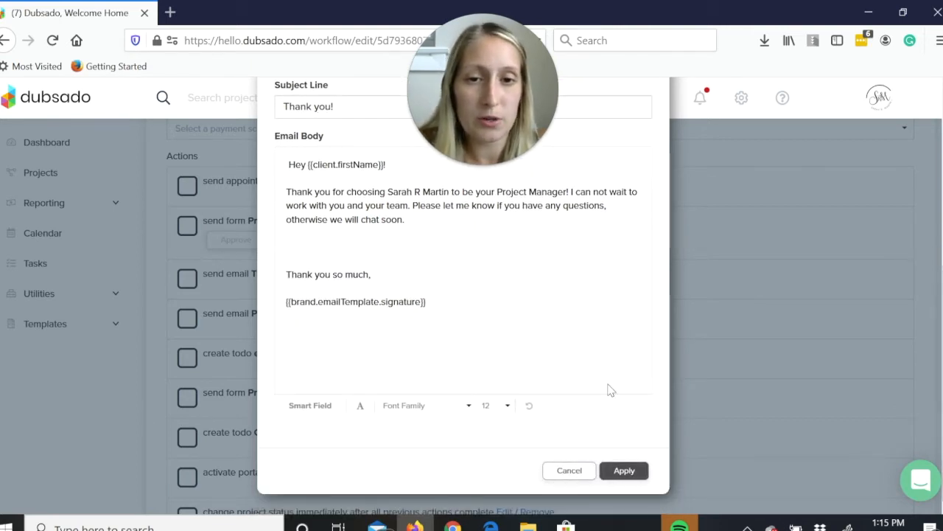
click(594, 470)
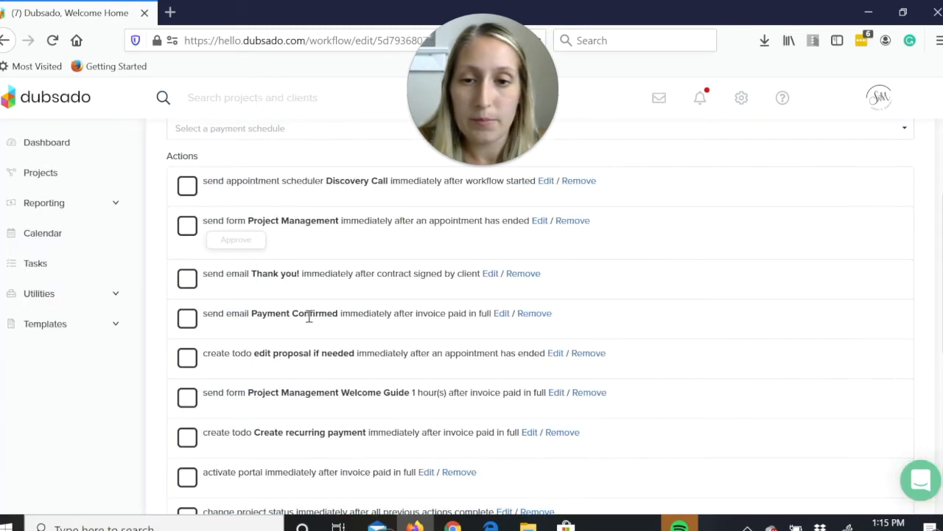
Open the workflow's "Payment Confirmed" email action and review its timing, subject line and email body.
click(500, 314)
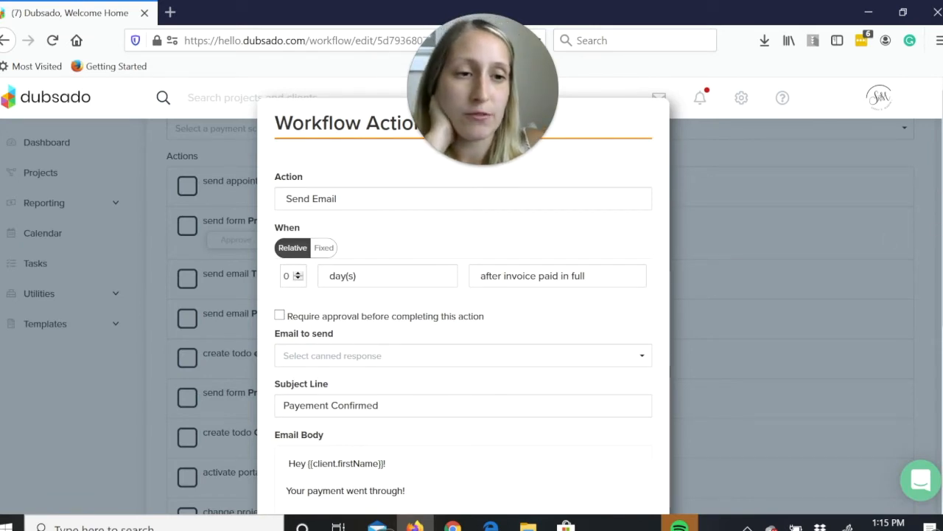
scroll(462, 295, down, 3)
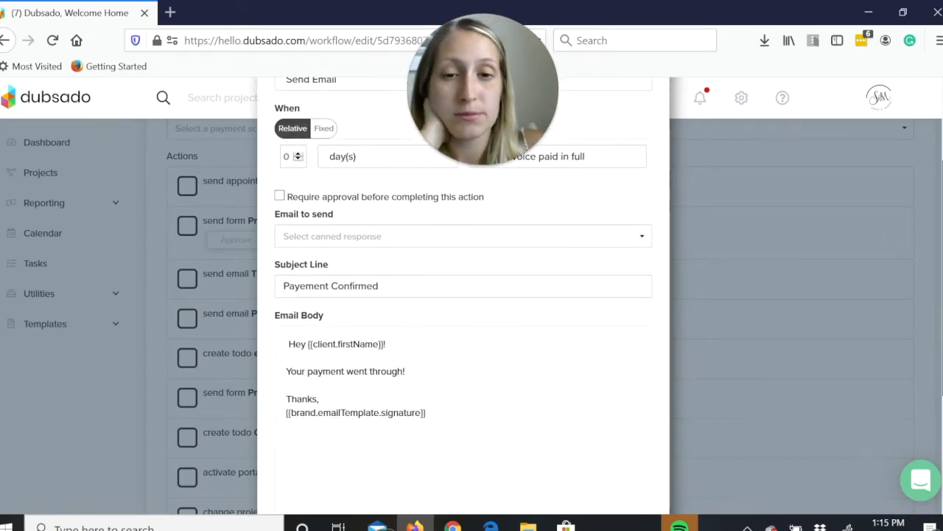
scroll(463, 295, down, 1)
scroll(463, 294, down, 1)
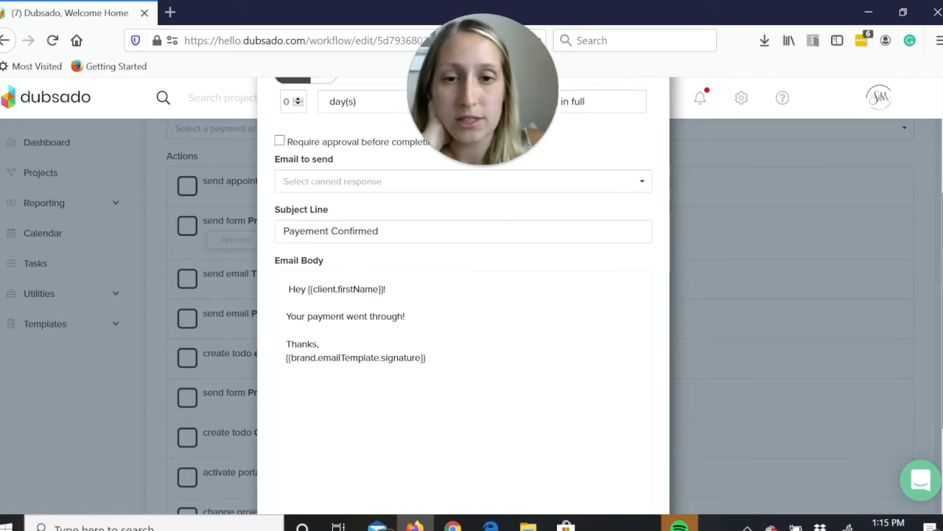
scroll(462, 295, down, 1)
scroll(463, 295, down, 1)
scroll(463, 295, down, 1)
scroll(463, 294, up, 2)
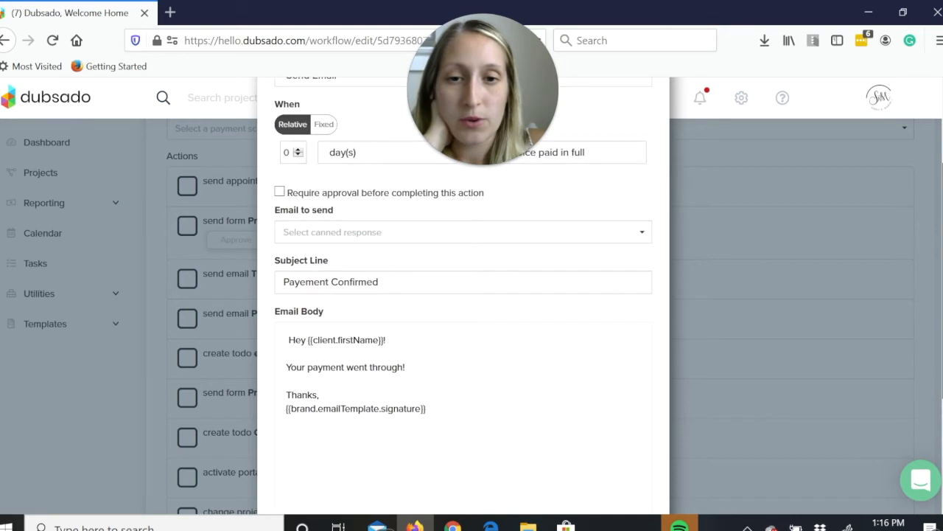
scroll(463, 295, up, 1)
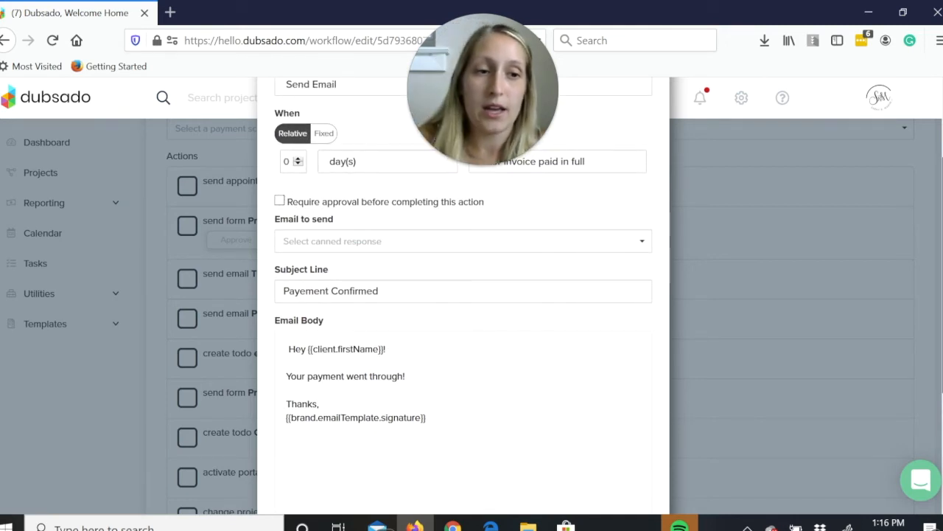
scroll(411, 423, down, 3)
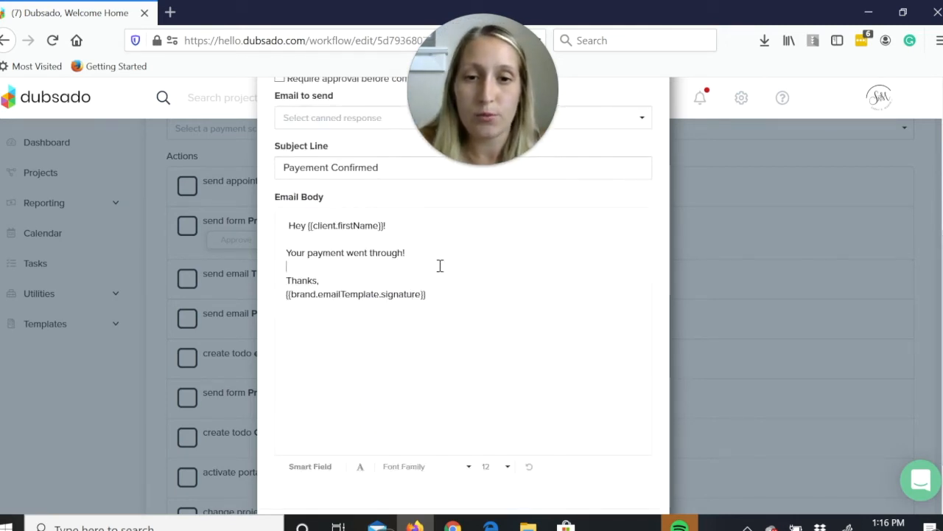
Try adding blank lines after "Your payment went through!" in the email body, and close the action without applying changes.
key(Return)
key(Return)
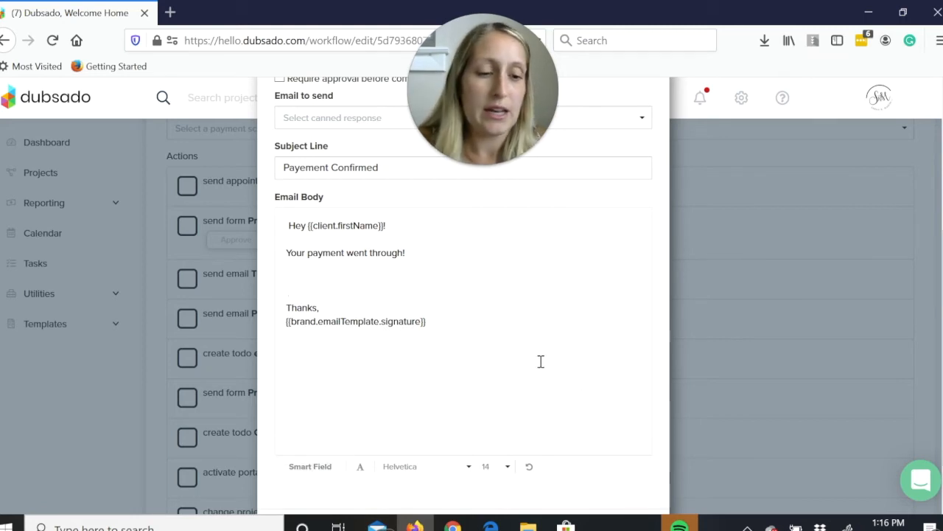
key(BackSpace)
key(BackSpace)
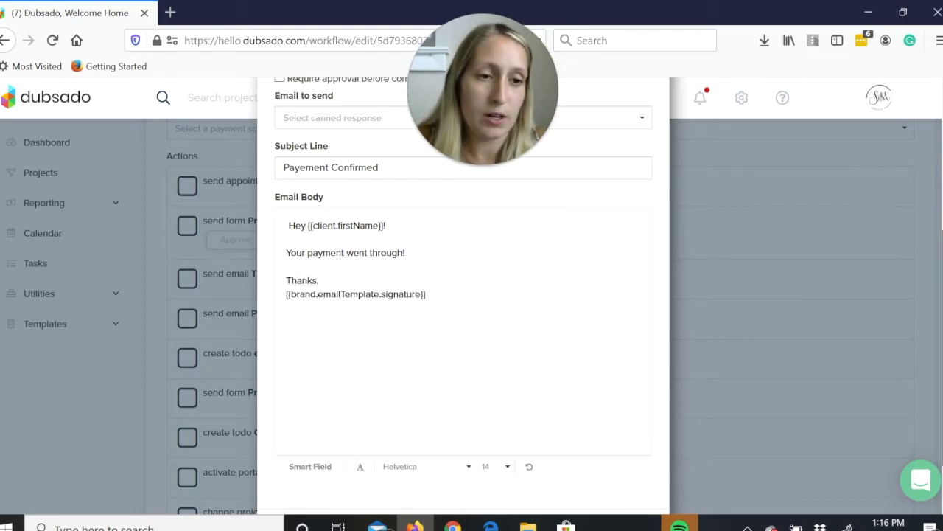
scroll(463, 295, up, 3)
scroll(463, 295, down, 4)
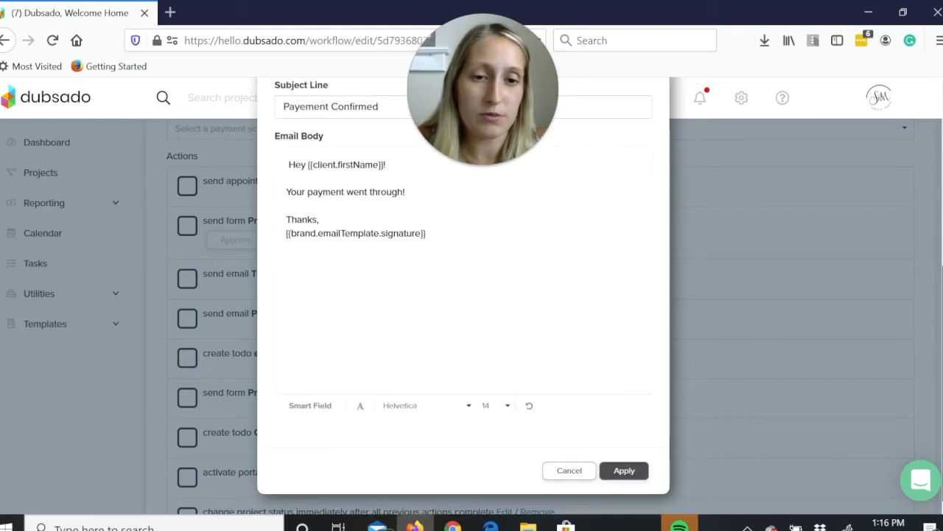
click(563, 472)
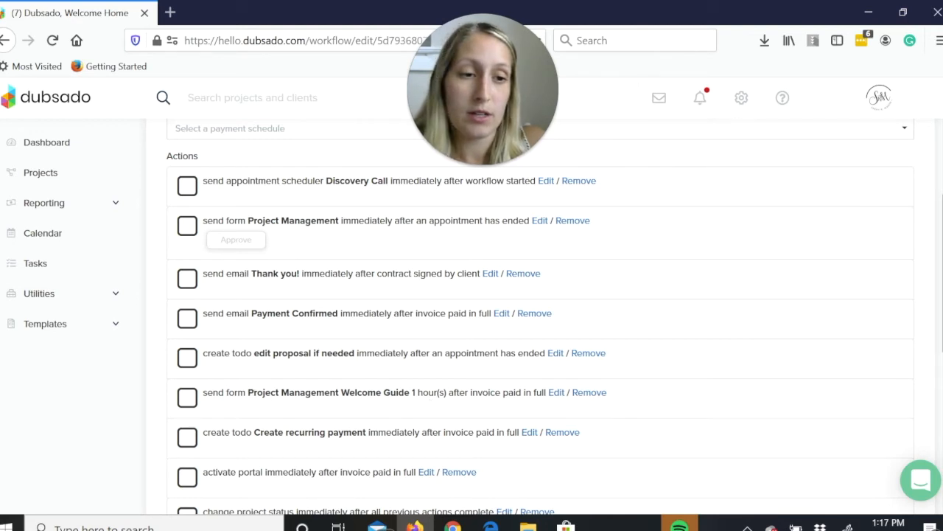
Open the Project Management Welcome Guide questionnaire from the form templates for editing.
scroll(380, 296, down, 2)
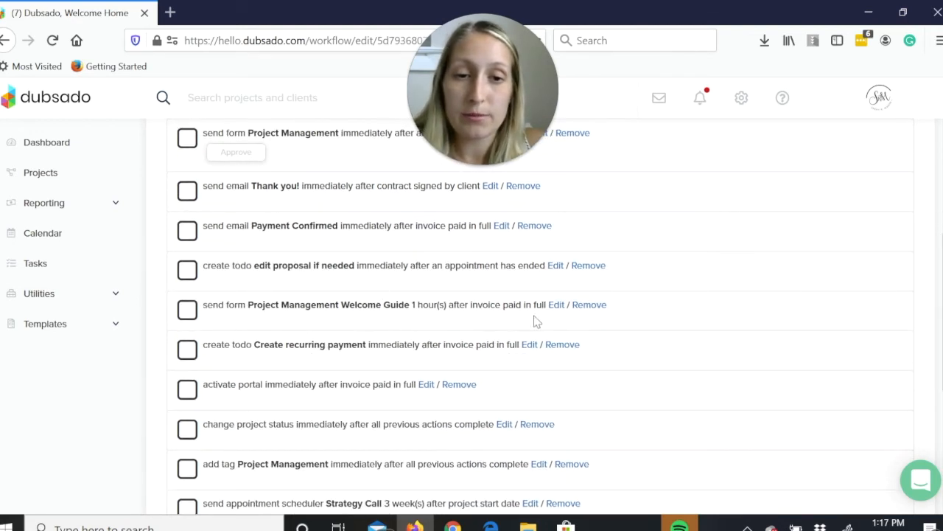
click(50, 330)
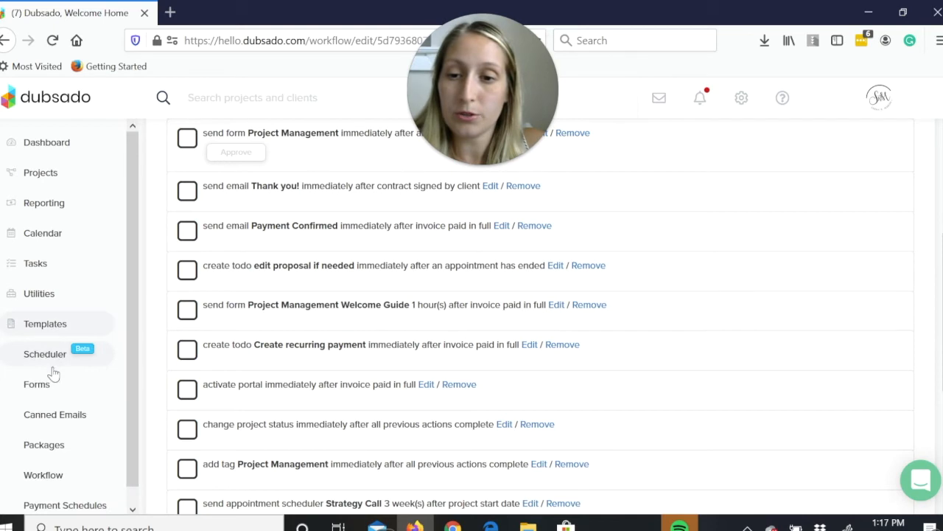
click(52, 382)
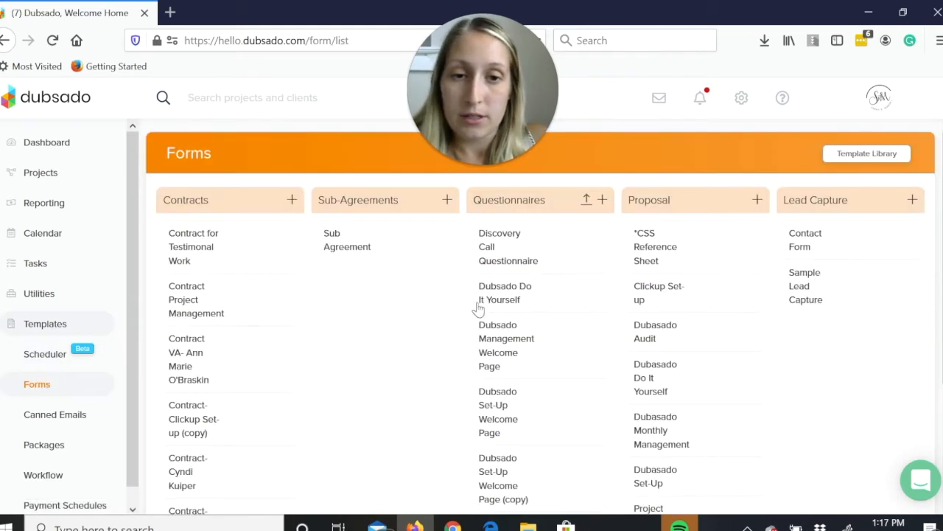
drag(942, 325, 942, 329)
scroll(942, 328, down, 5)
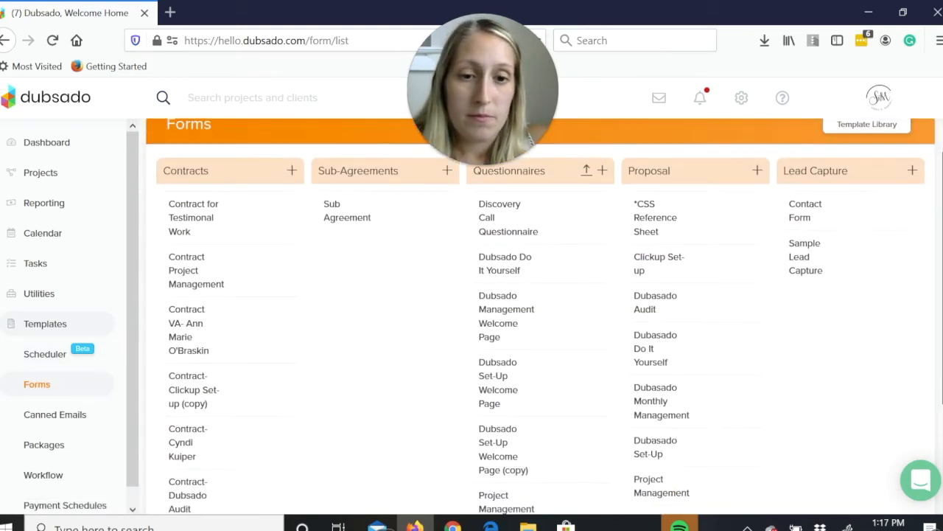
click(518, 383)
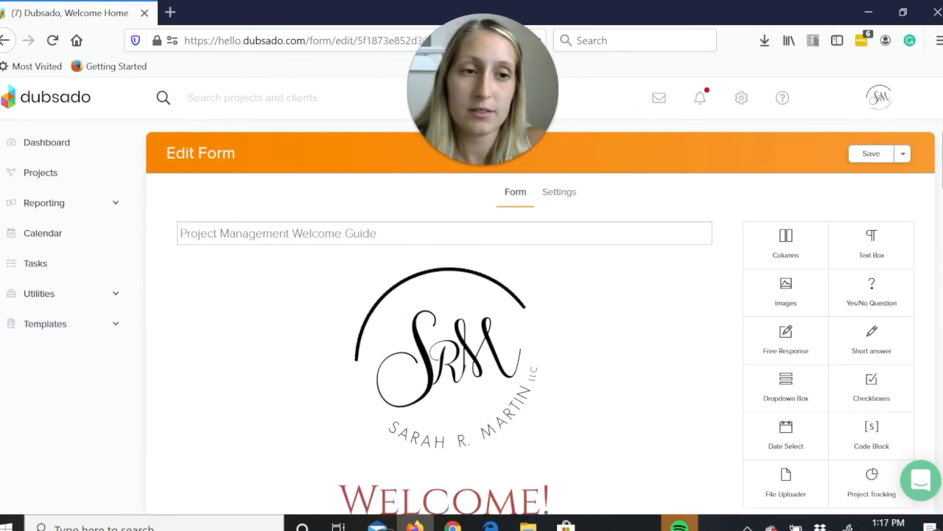
Review the Welcome Guide's opening message and its "A Few Questions" section, including the login, file upload and suggestions fields.
scroll(544, 316, down, 1)
scroll(442, 317, down, 4)
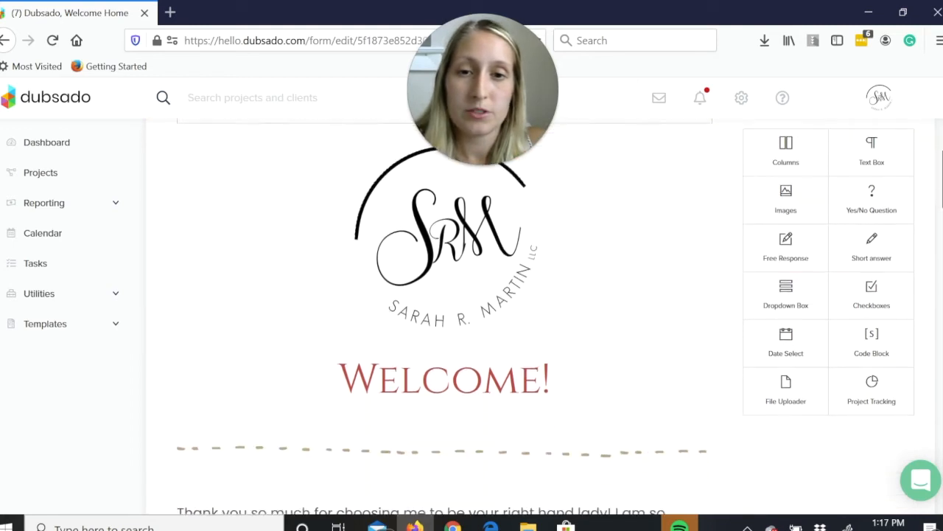
scroll(442, 317, down, 5)
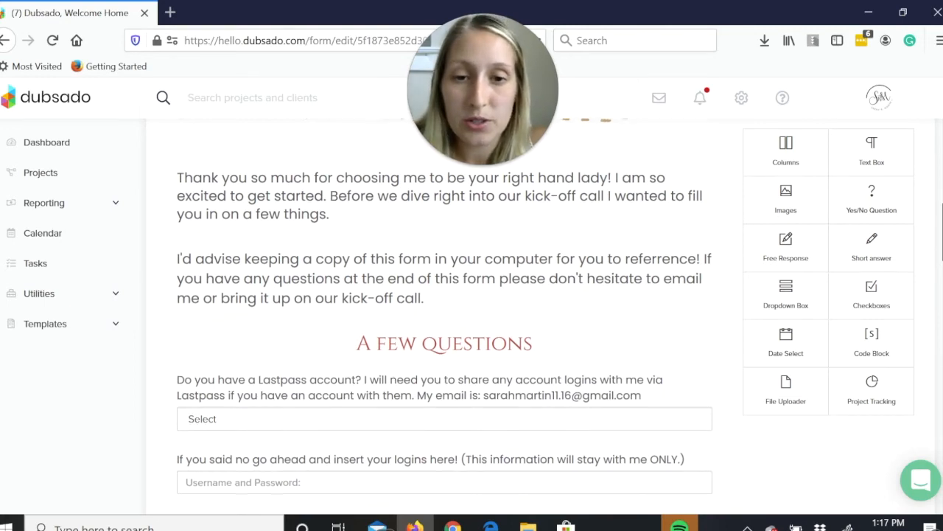
scroll(612, 251, down, 3)
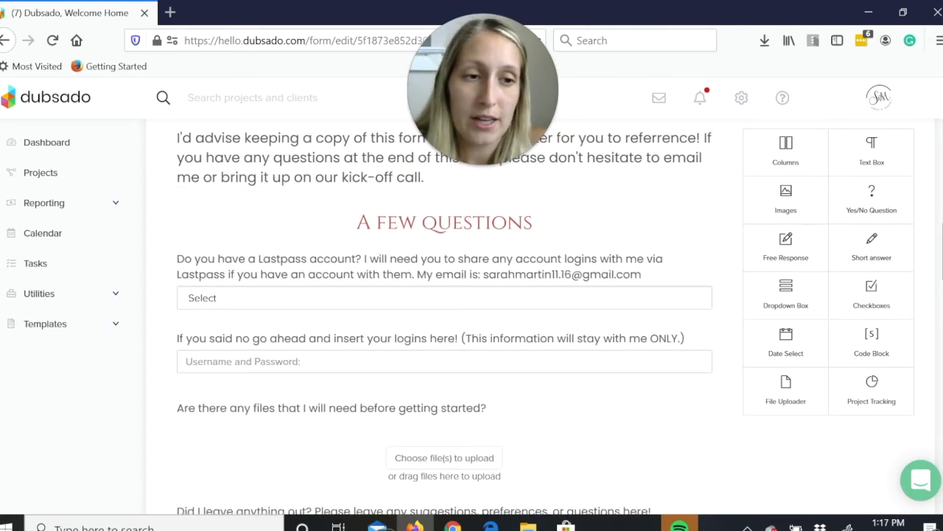
scroll(614, 271, down, 1)
scroll(445, 317, down, 1)
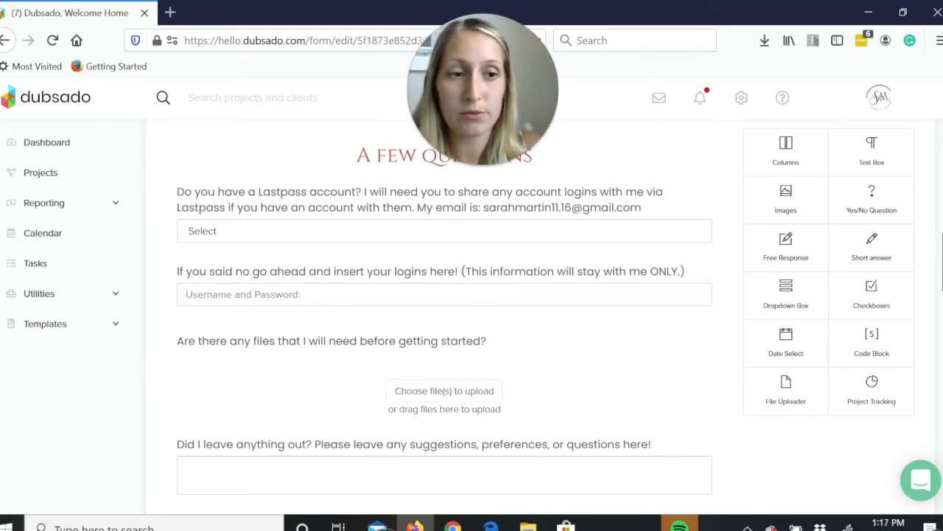
scroll(445, 321, down, 4)
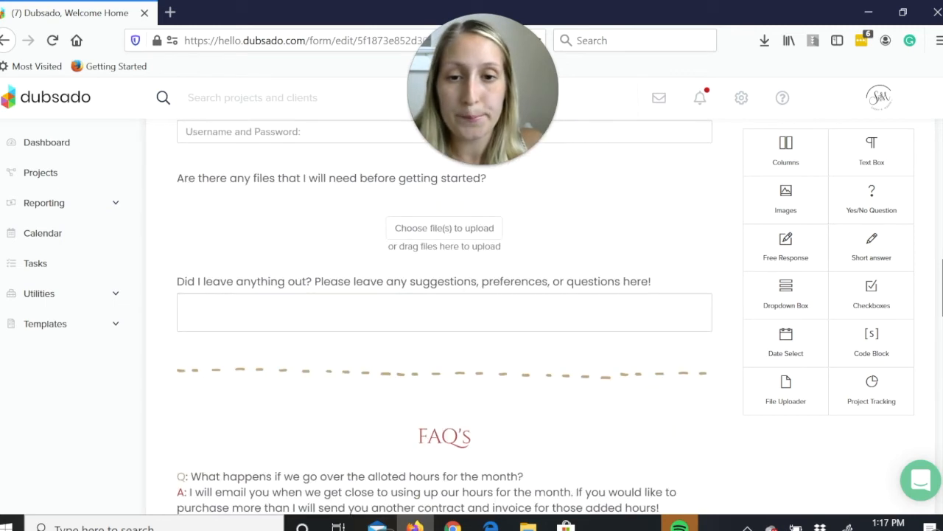
Examine the Welcome Guide's "FAQ's" and "My Hours" sections, covering allotted hours, recurring payments, working hours and contact rules.
scroll(425, 243, down, 2)
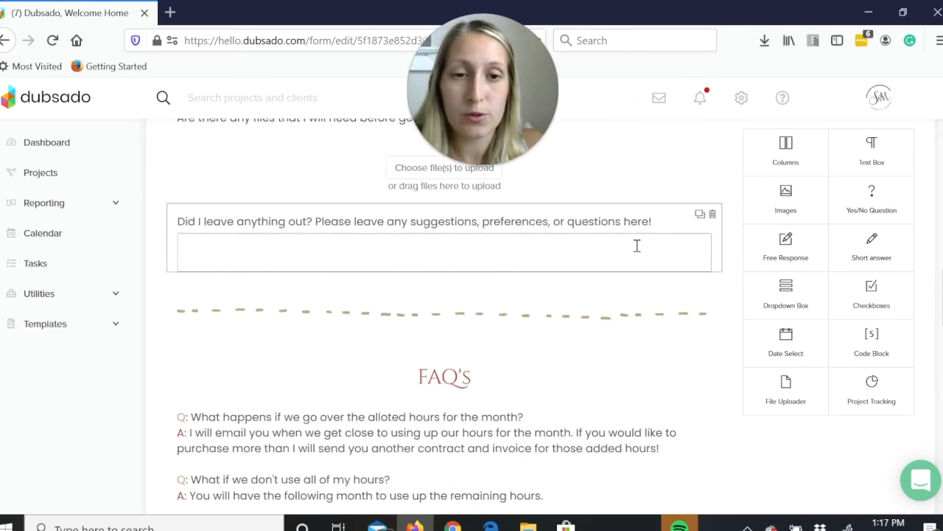
scroll(442, 324, down, 5)
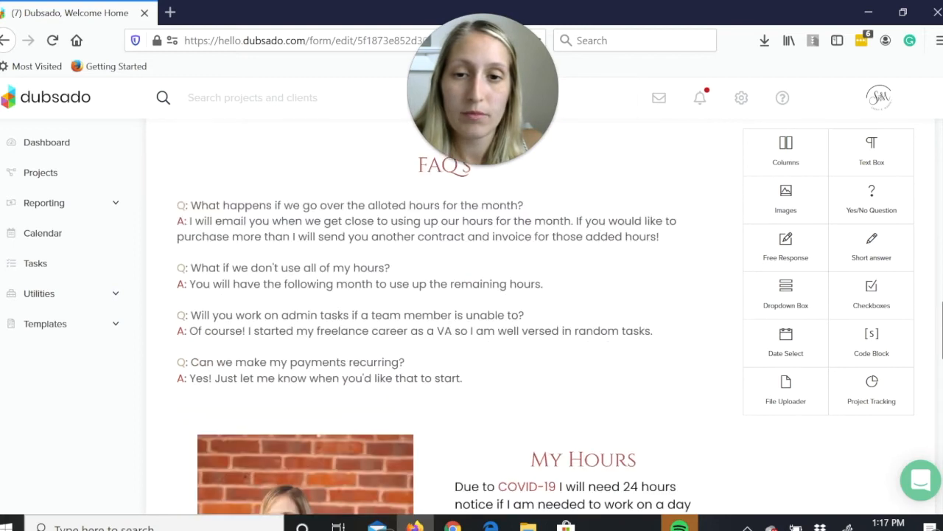
scroll(442, 324, up, 1)
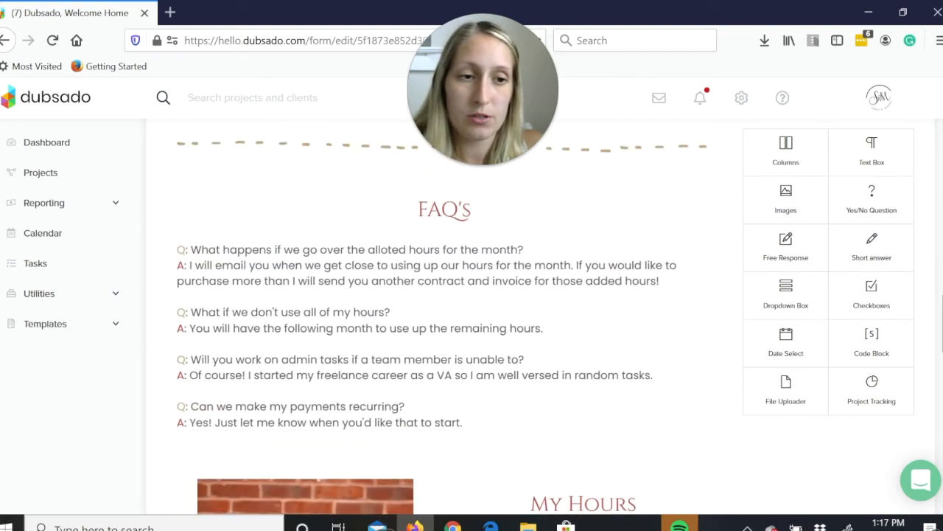
scroll(443, 328, down, 1)
scroll(443, 327, down, 2)
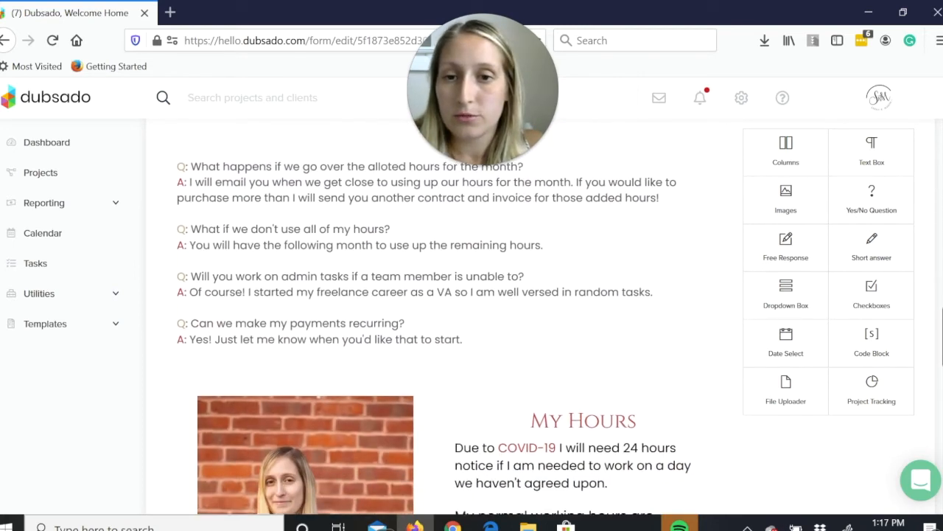
scroll(442, 324, down, 3)
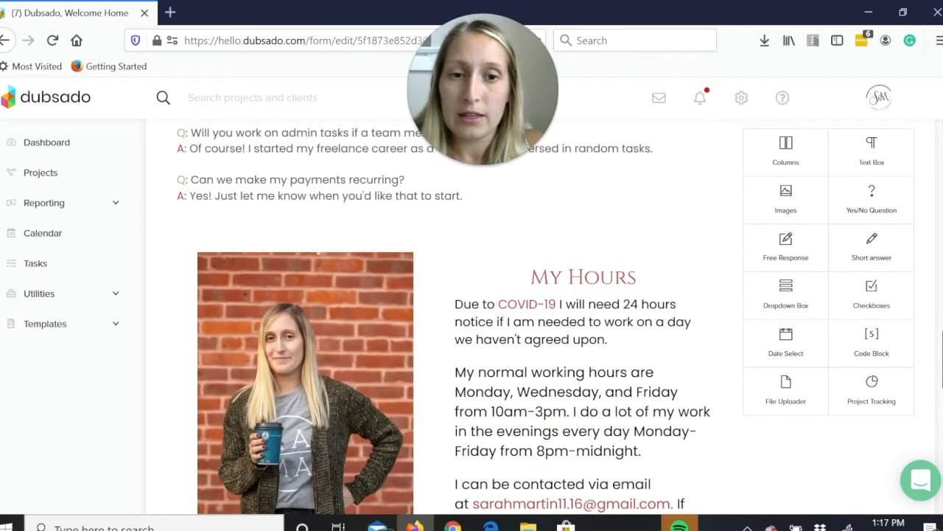
scroll(442, 316, down, 3)
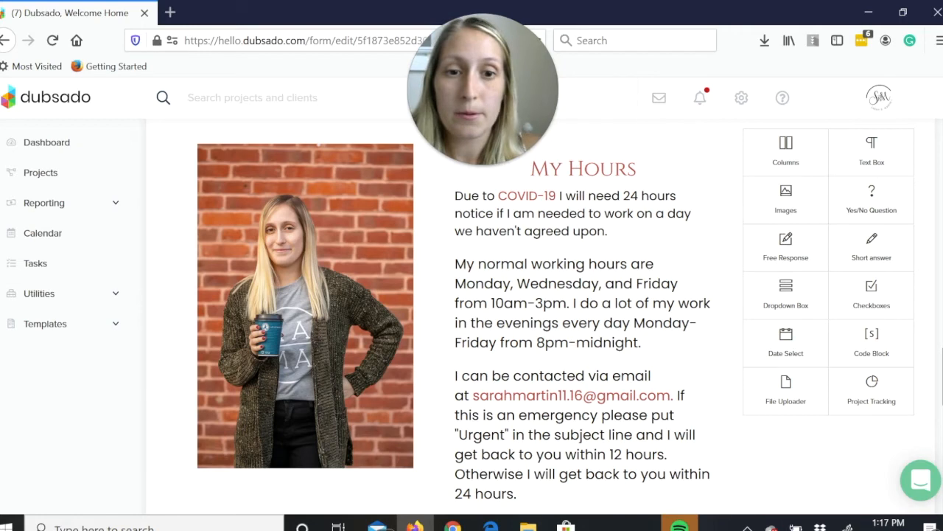
scroll(695, 270, down, 2)
scroll(695, 270, up, 1)
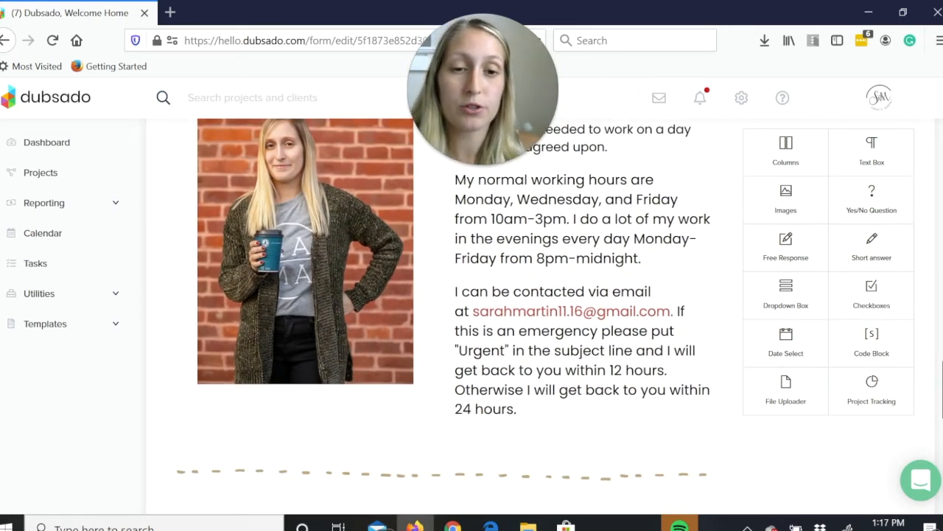
scroll(442, 295, down, 1)
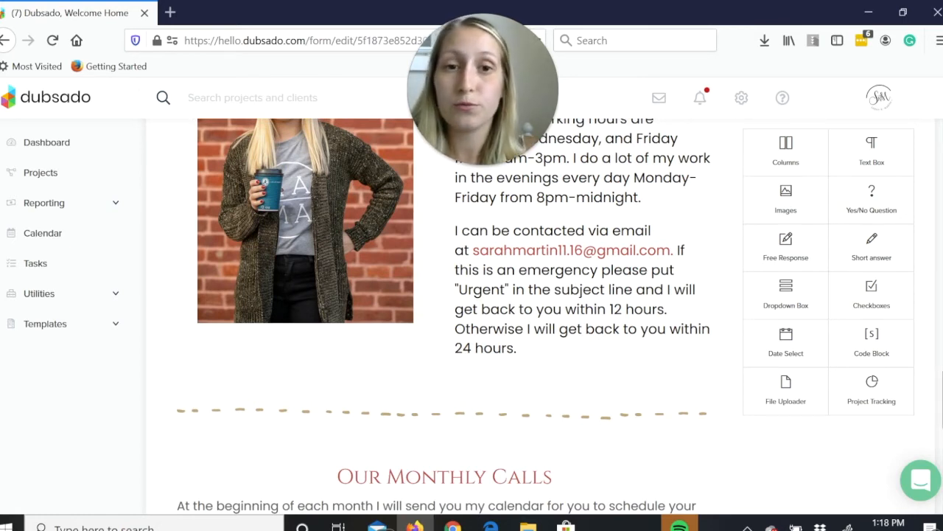
scroll(443, 317, up, 3)
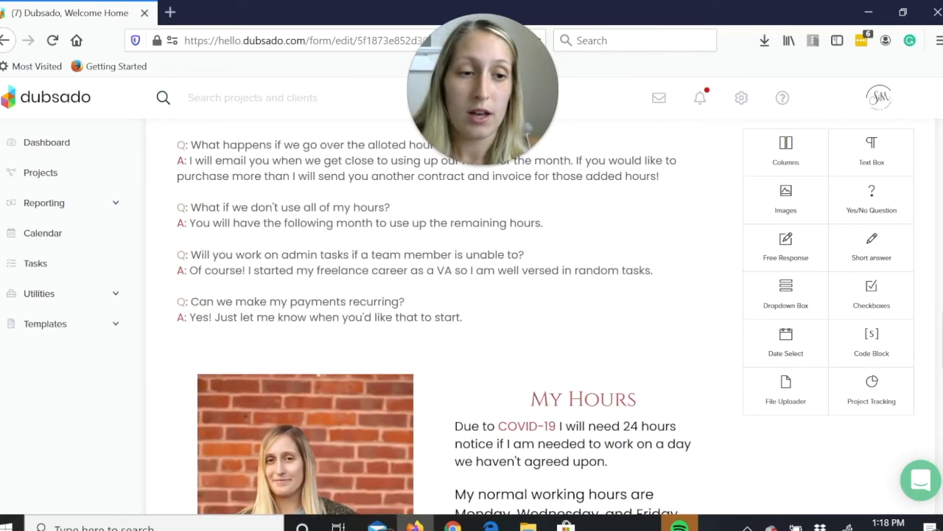
scroll(442, 317, down, 3)
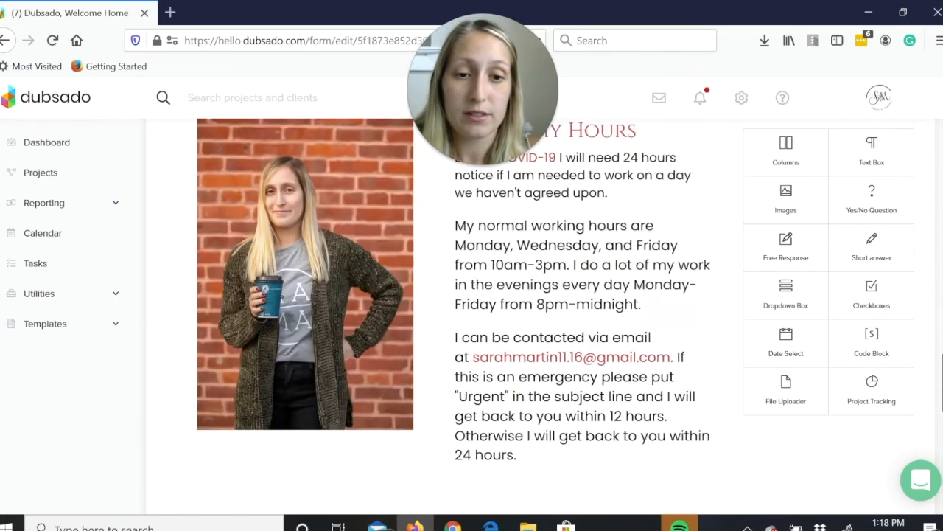
Review the Welcome Guide's "Our Monthly Calls" section, its "My Calendar" rescheduling link and the closing thank-you block.
scroll(442, 317, down, 3)
scroll(442, 317, down, 3)
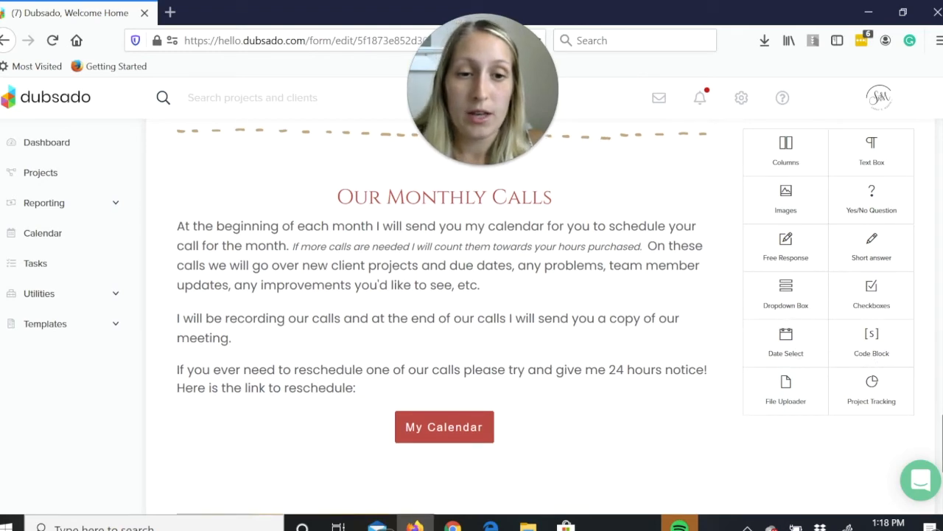
scroll(442, 317, down, 2)
scroll(442, 317, down, 2)
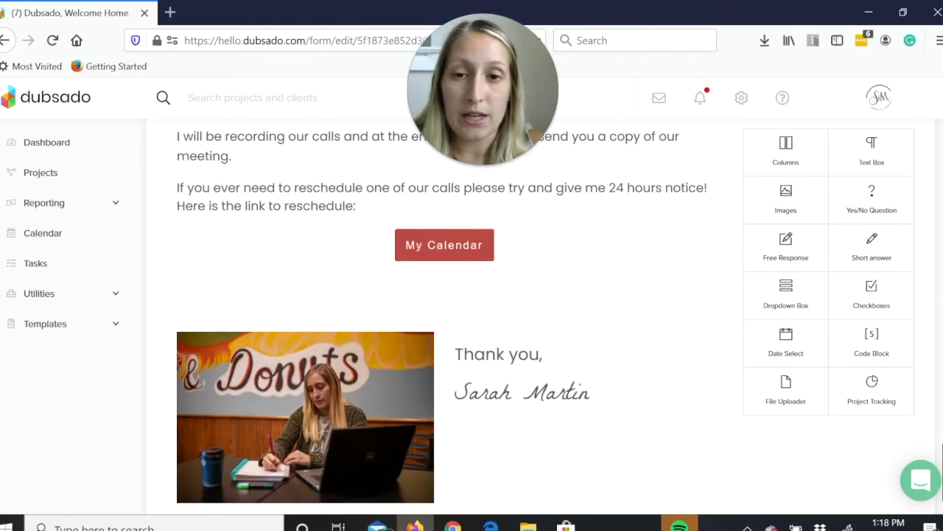
scroll(358, 411, up, 2)
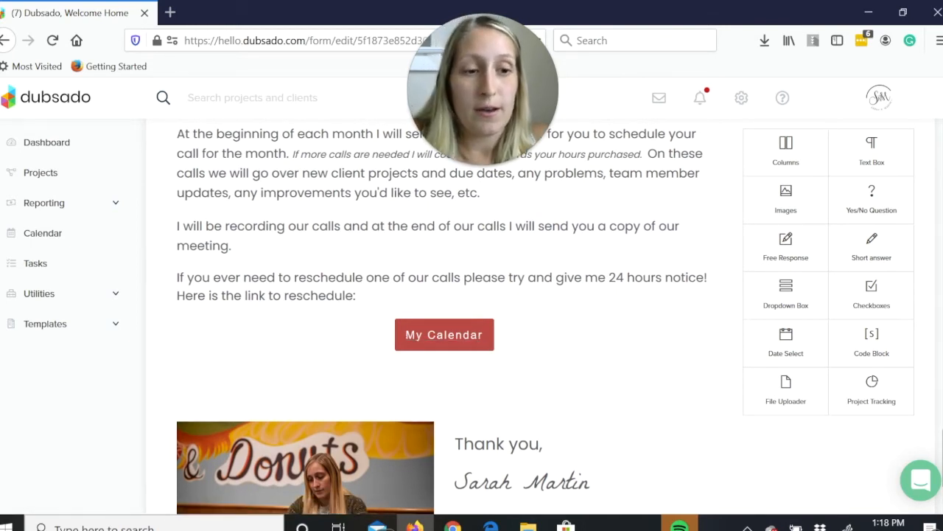
drag(942, 457, 942, 472)
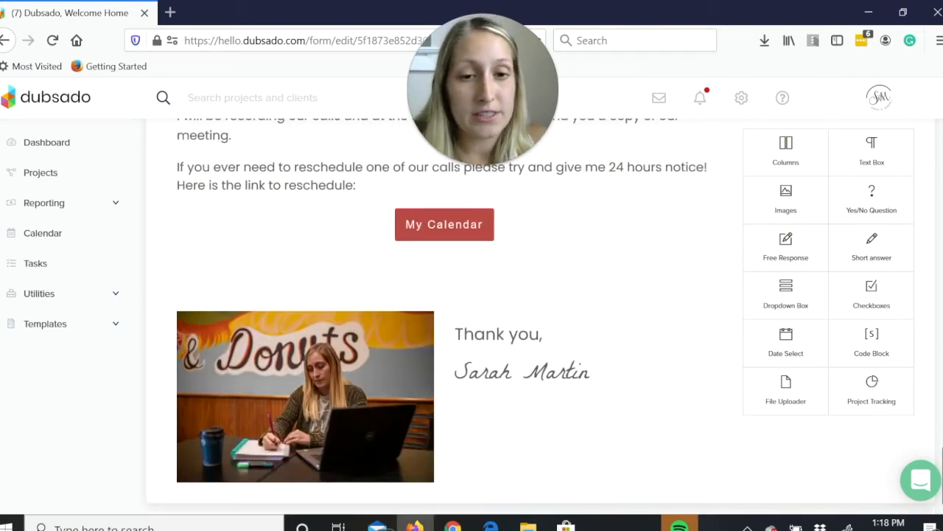
drag(942, 472, 942, 430)
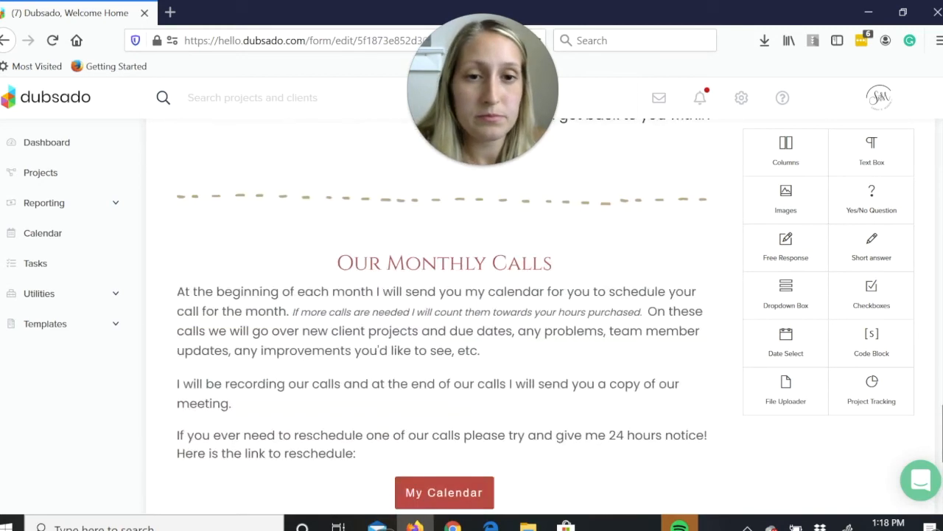
Leave the welcome guide form without saving, open the Project Management workflow for editing and review its actions.
scroll(273, 331, up, 20)
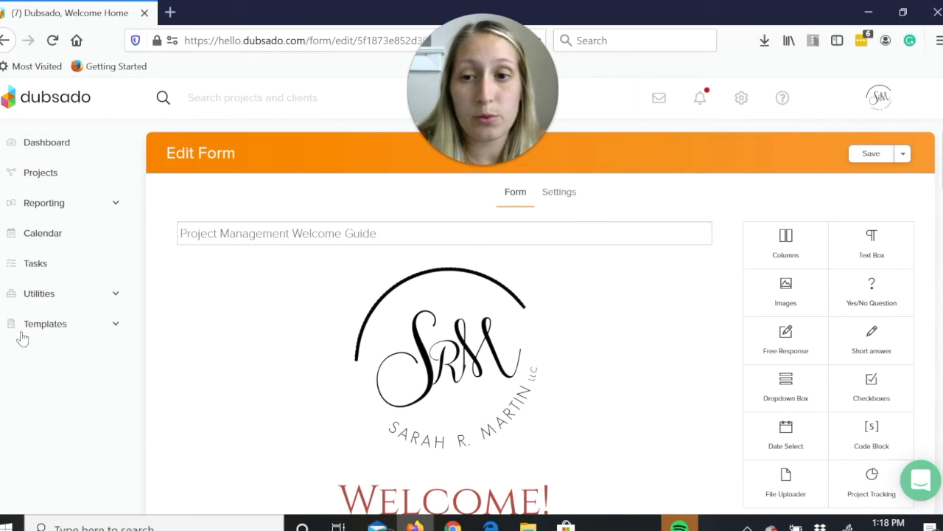
click(67, 328)
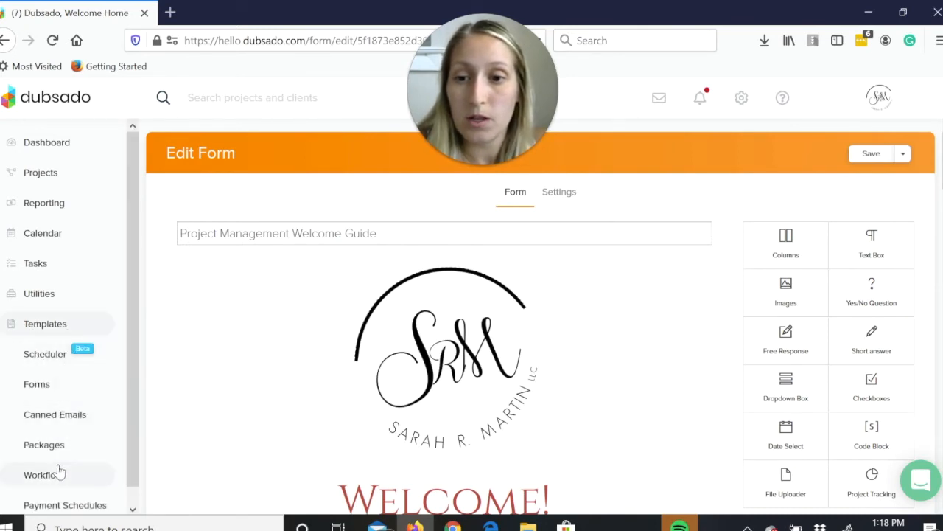
click(59, 473)
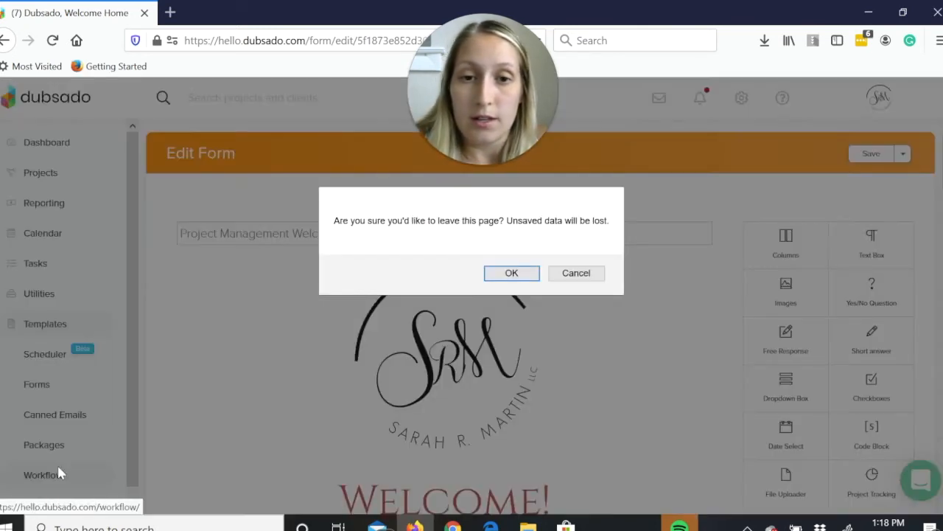
click(505, 273)
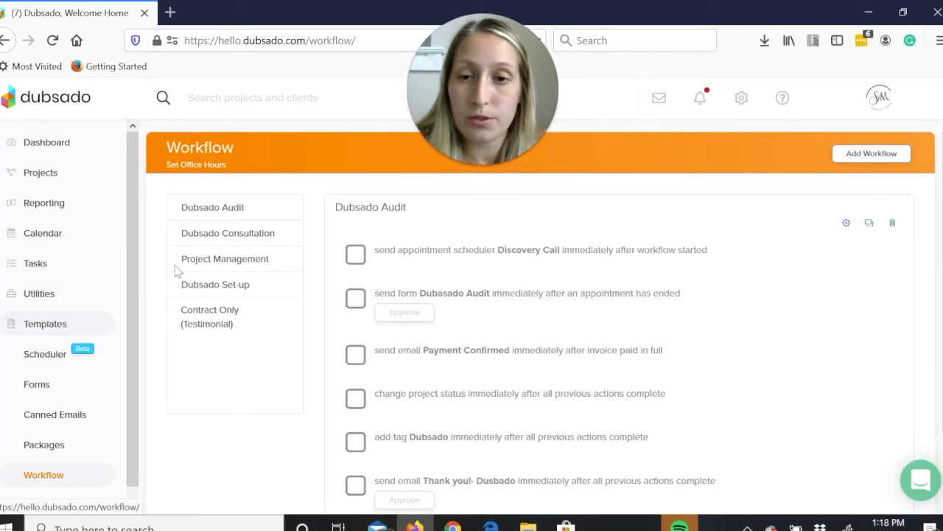
click(218, 258)
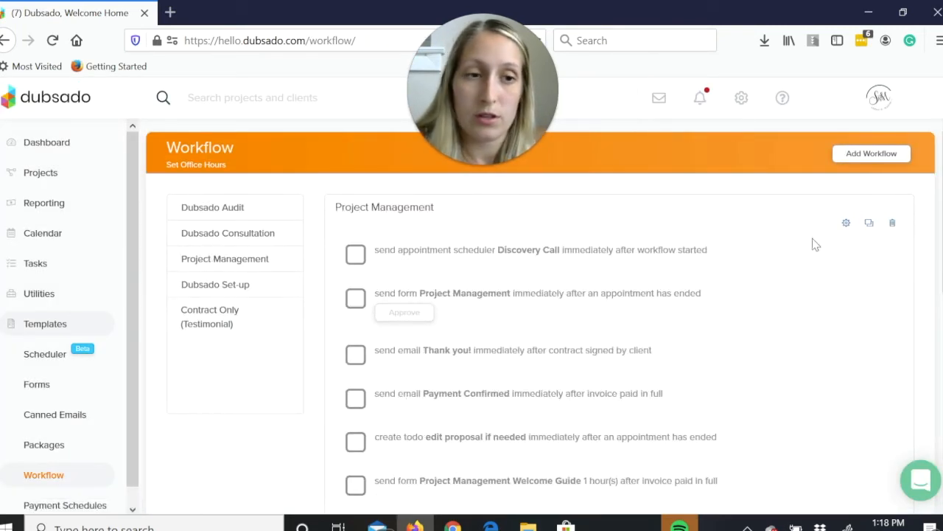
click(845, 229)
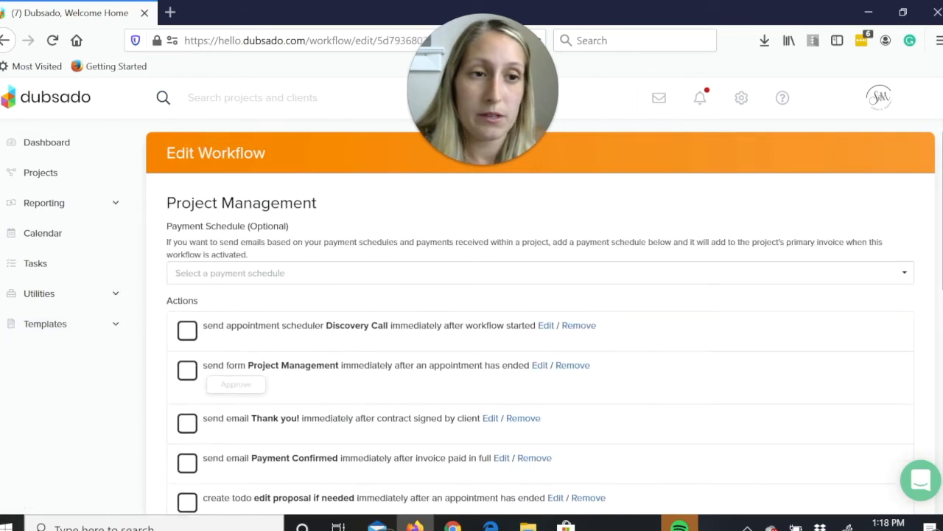
scroll(540, 317, down, 5)
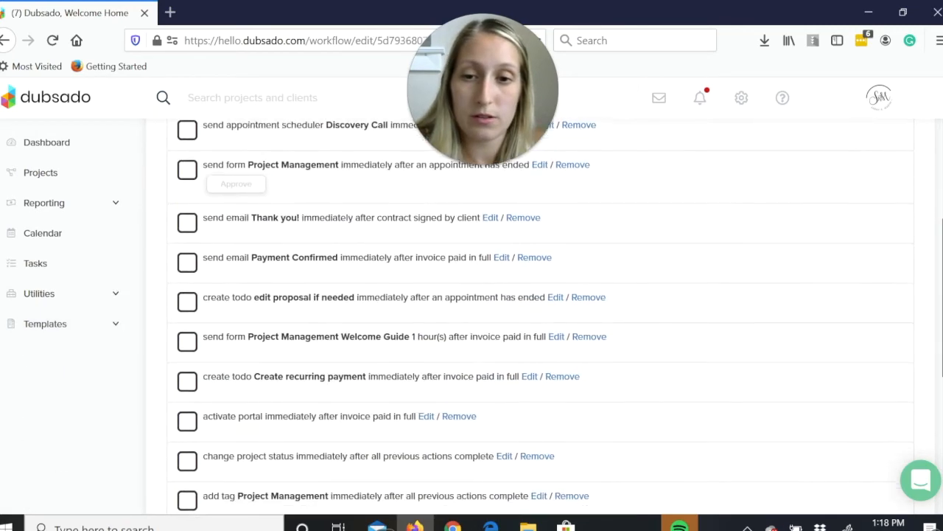
drag(942, 325, 942, 330)
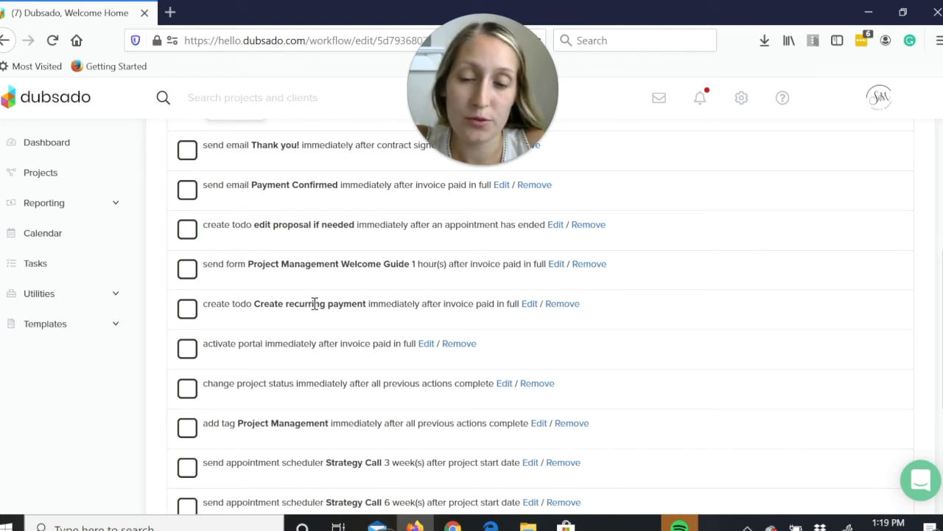
Open the Sample project from the list of all jobs.
click(96, 325)
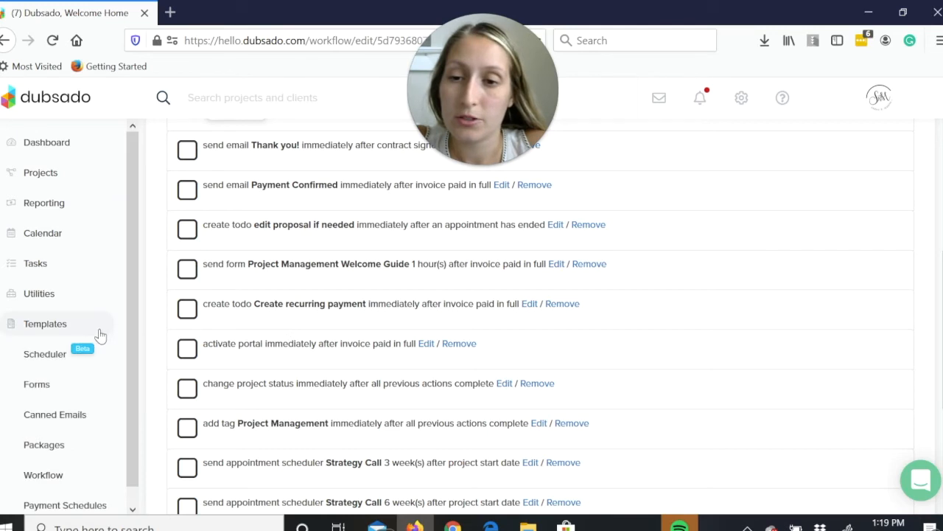
click(38, 178)
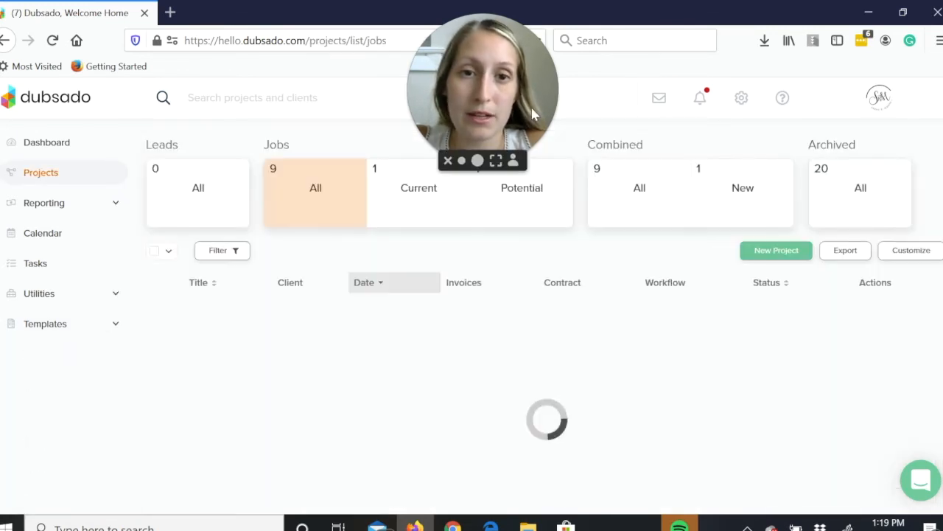
drag(271, 108, 33, 108)
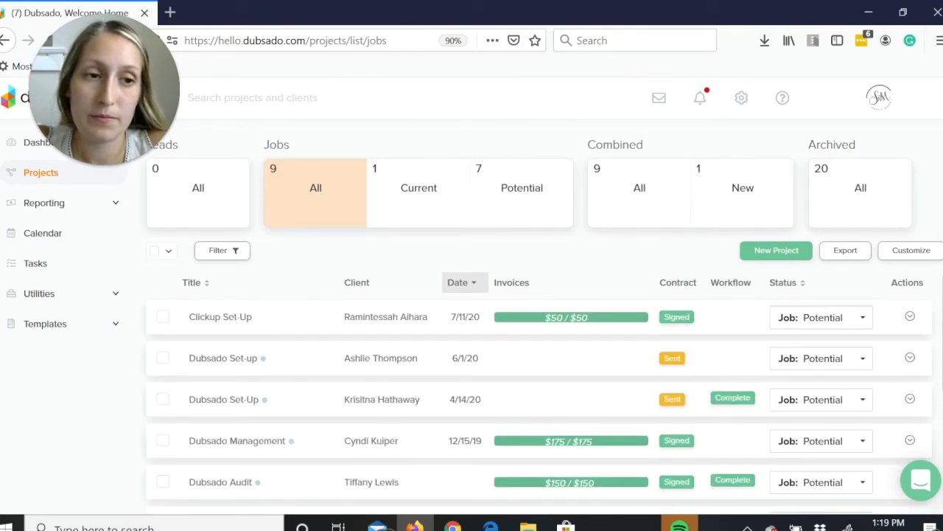
scroll(538, 384, down, 5)
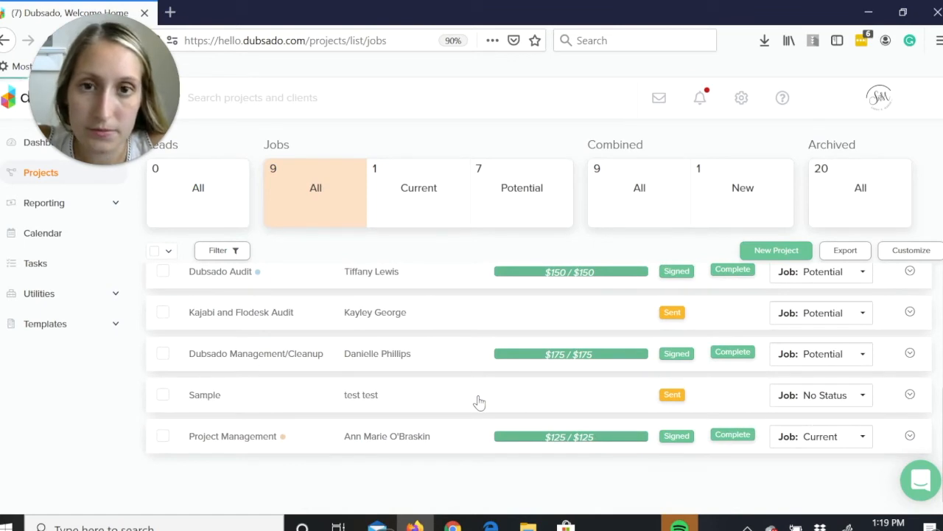
click(479, 402)
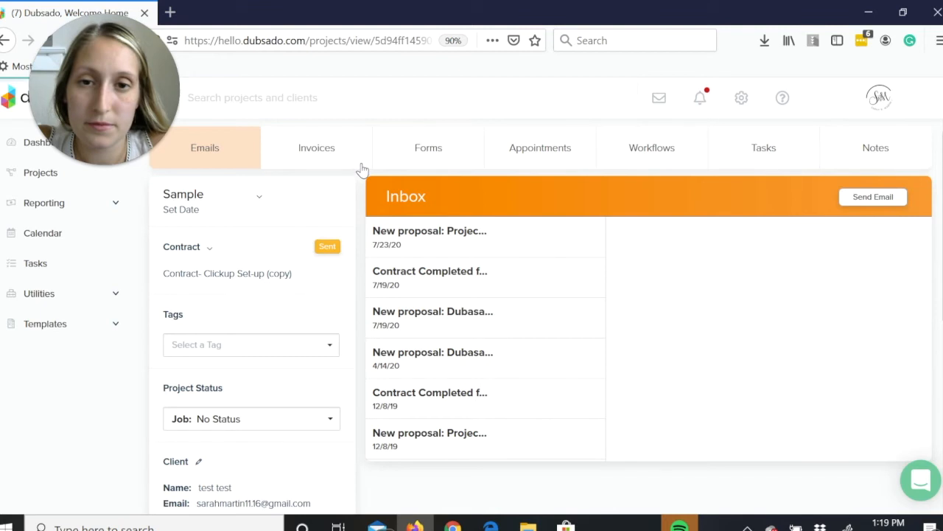
Add a new recurring invoice to the Sample project.
click(361, 166)
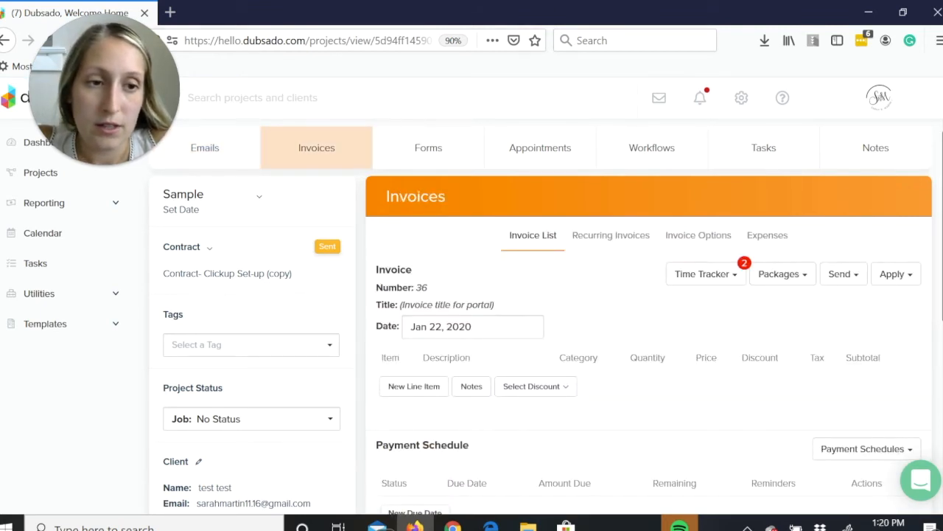
scroll(708, 274, down, 1)
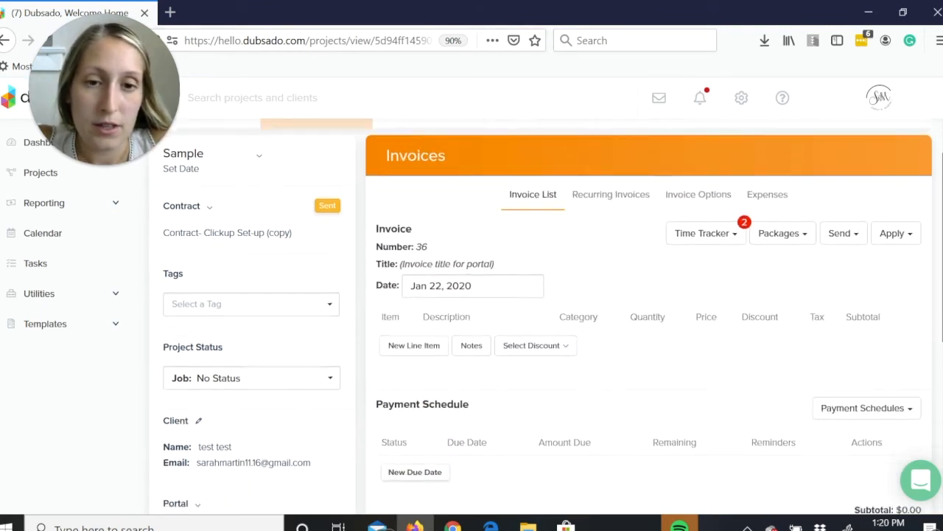
click(639, 200)
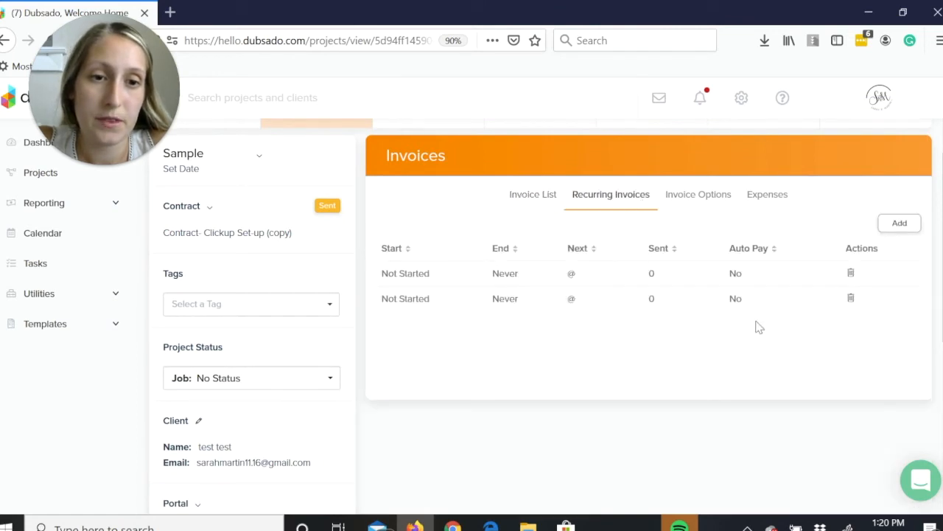
click(900, 223)
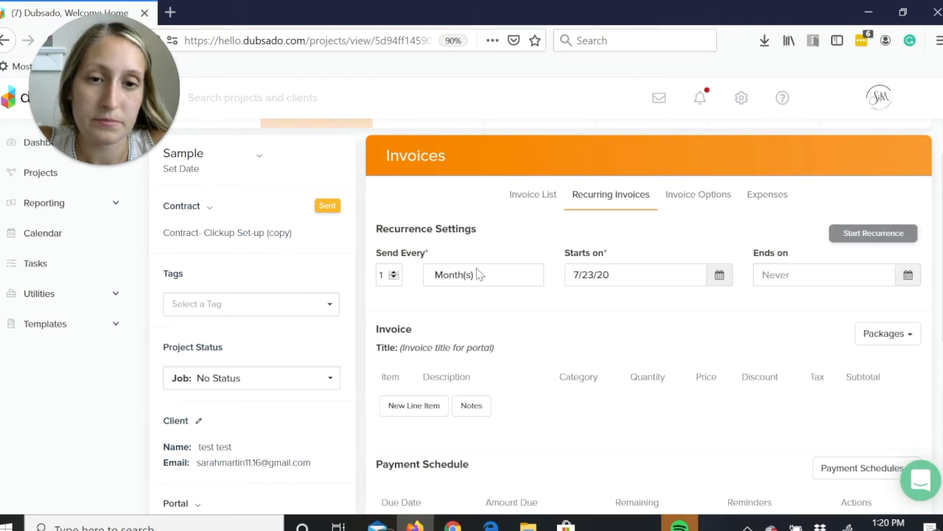
Set the recurring invoice's start date to 8/1/20.
click(720, 278)
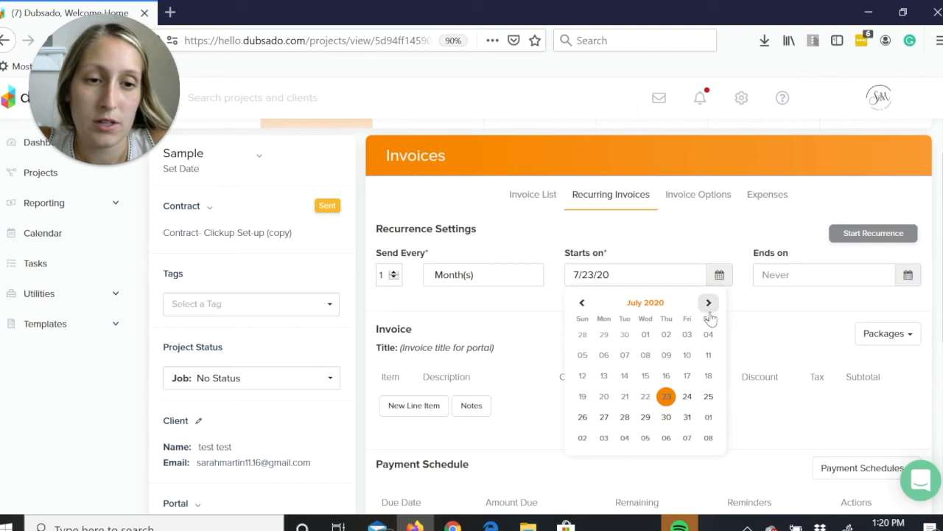
click(709, 303)
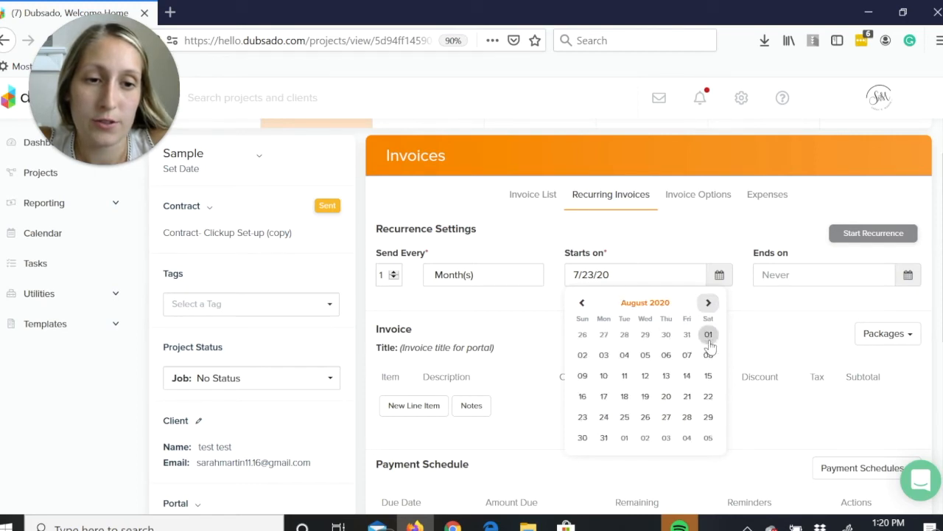
click(708, 335)
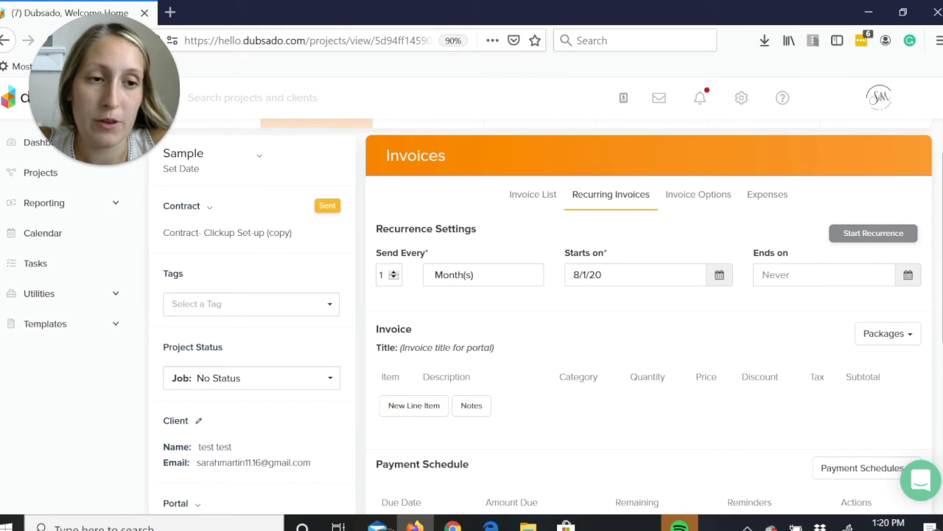
scroll(940, 280, down, 2)
scroll(940, 280, down, 2)
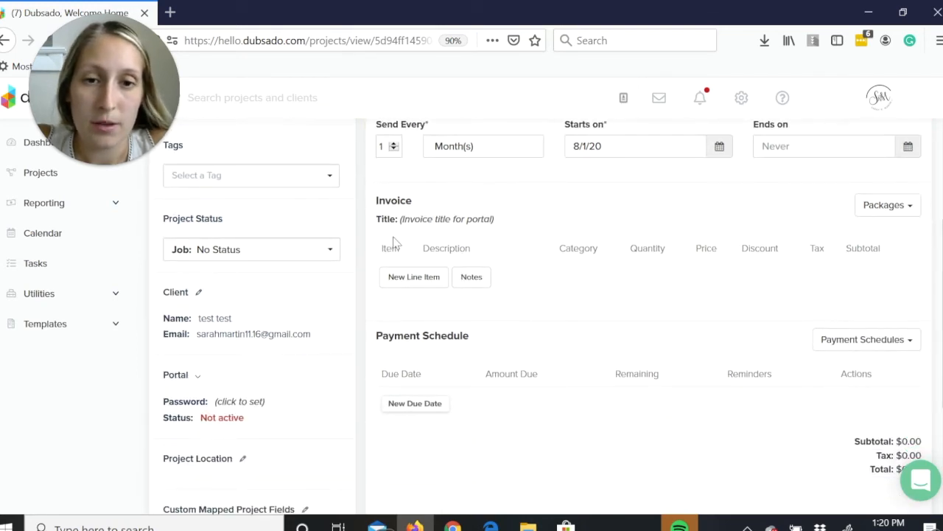
click(425, 220)
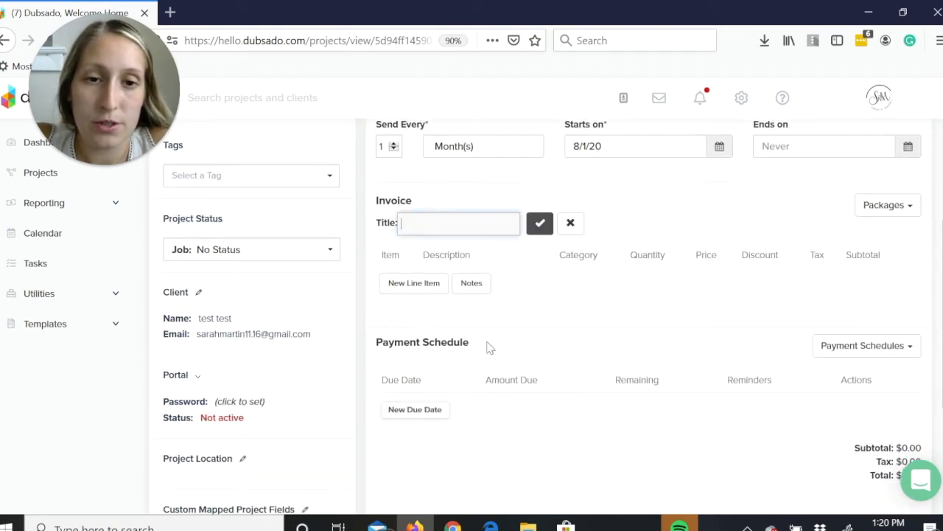
mouse_move(679, 526)
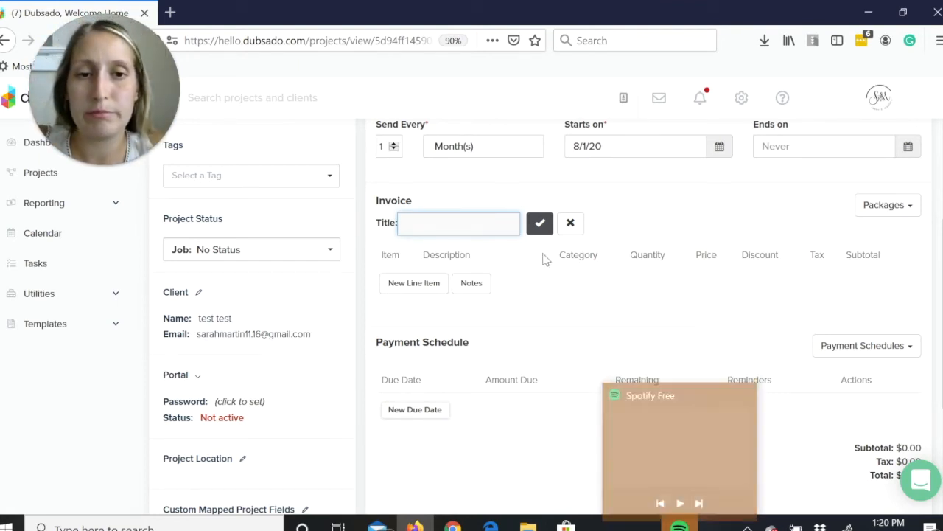
click(539, 225)
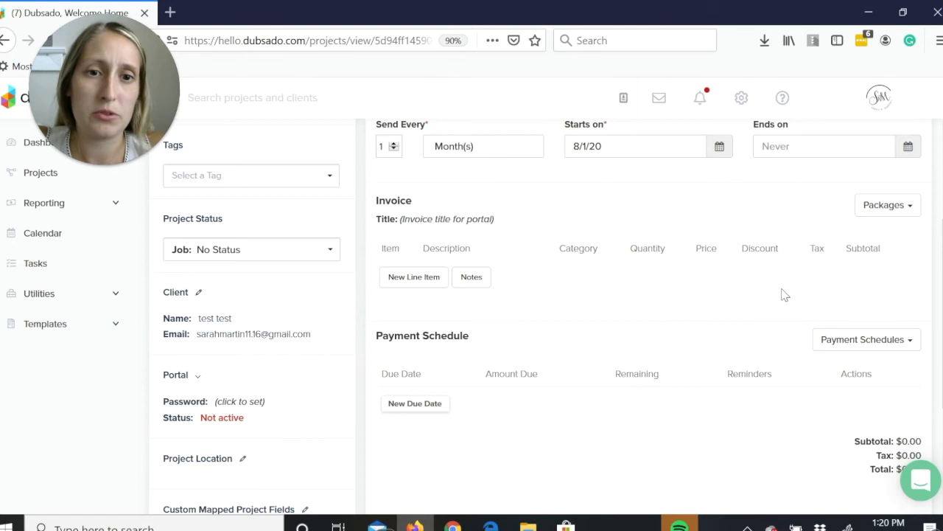
Title the recurring invoice "2020- project management".
click(425, 219)
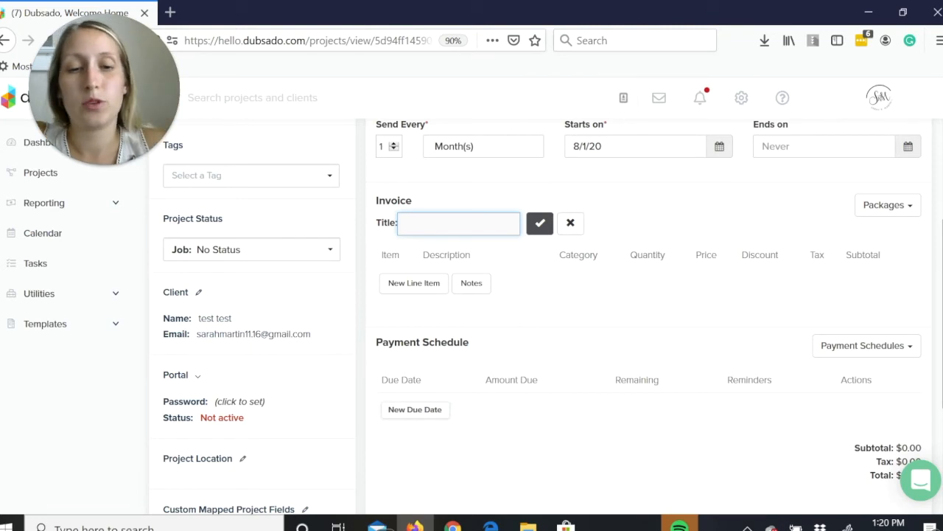
text(2020- proj)
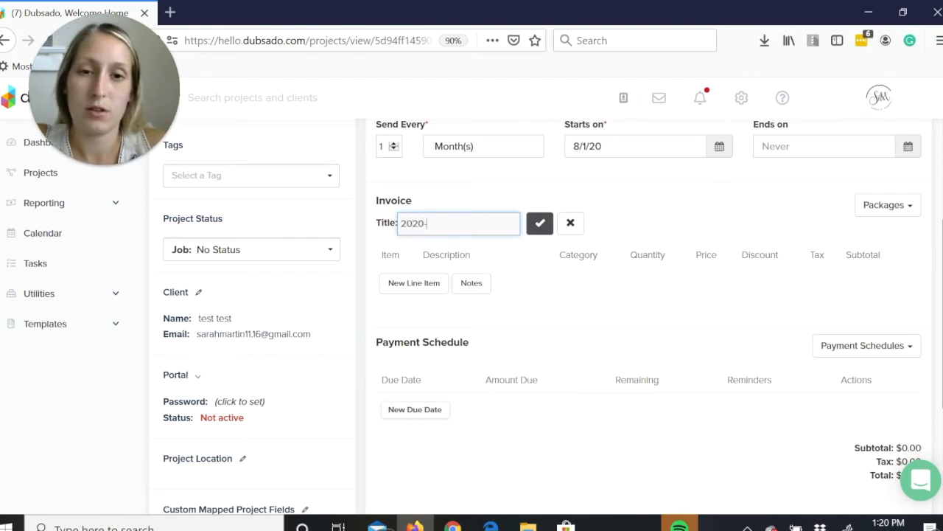
text(ect management)
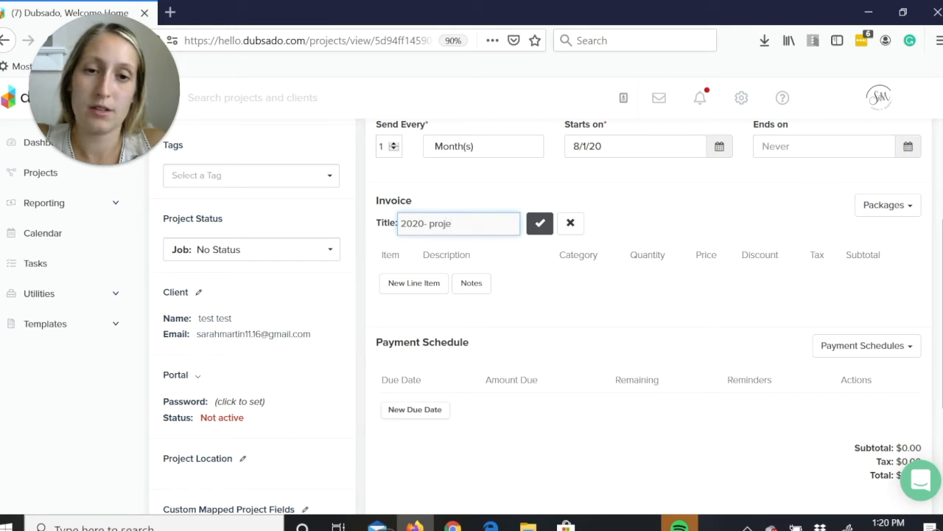
key(Return)
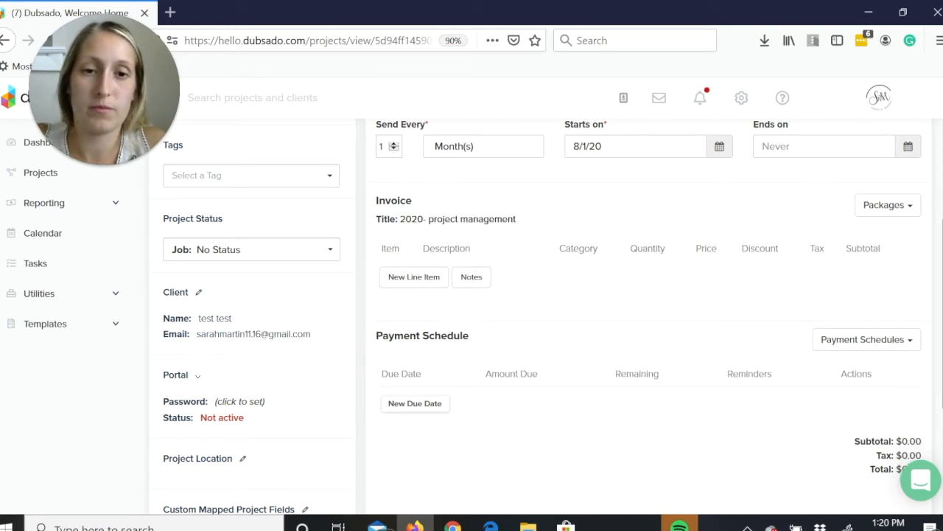
Add the Project Management Platinum package to the recurring invoice and review its line item, payment schedule section and totals.
click(881, 207)
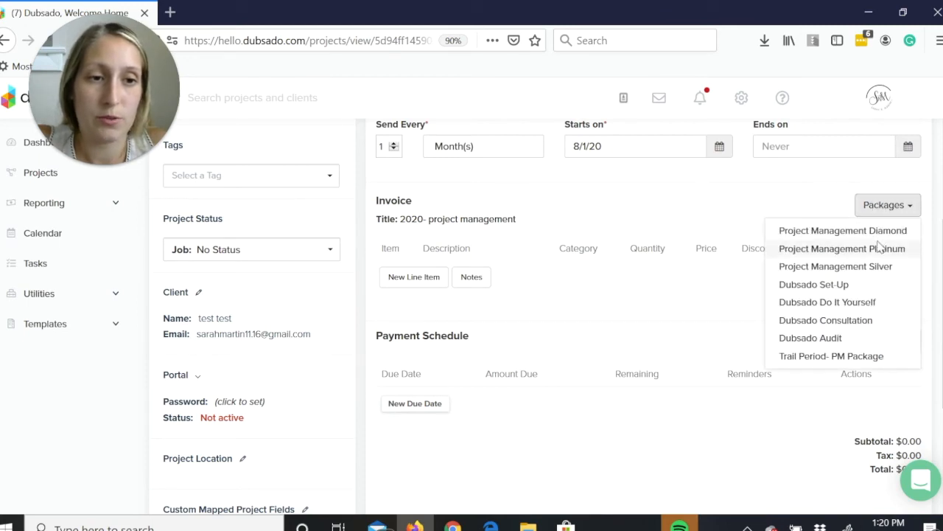
click(842, 248)
scroll(549, 314, down, 4)
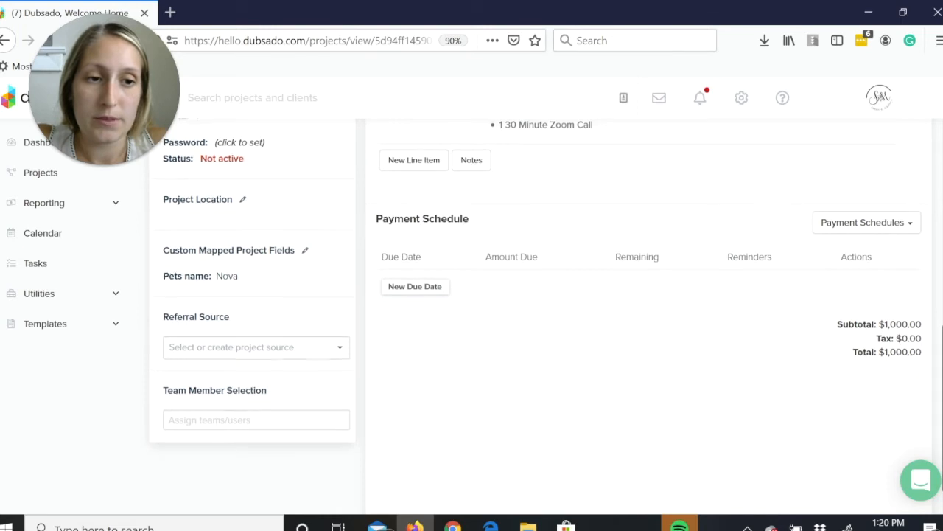
scroll(849, 346, up, 2)
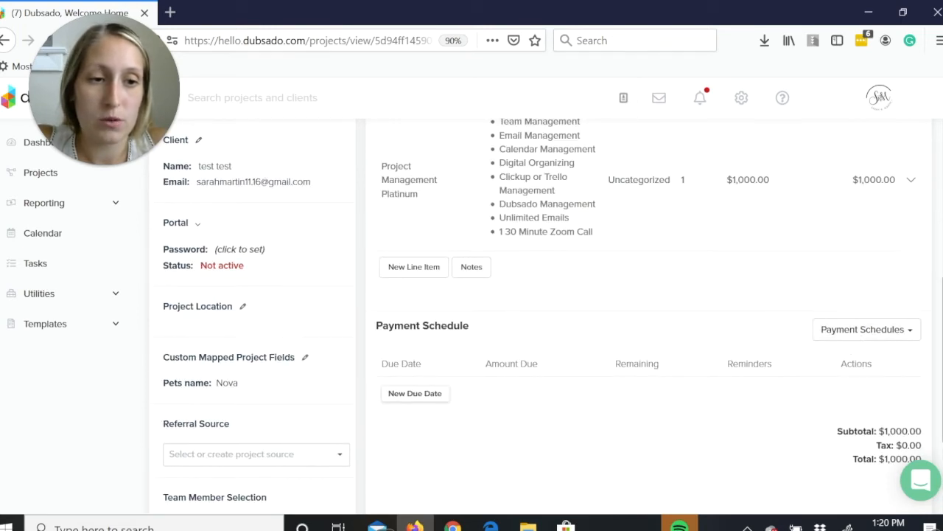
scroll(549, 313, down, 3)
scroll(543, 313, up, 4)
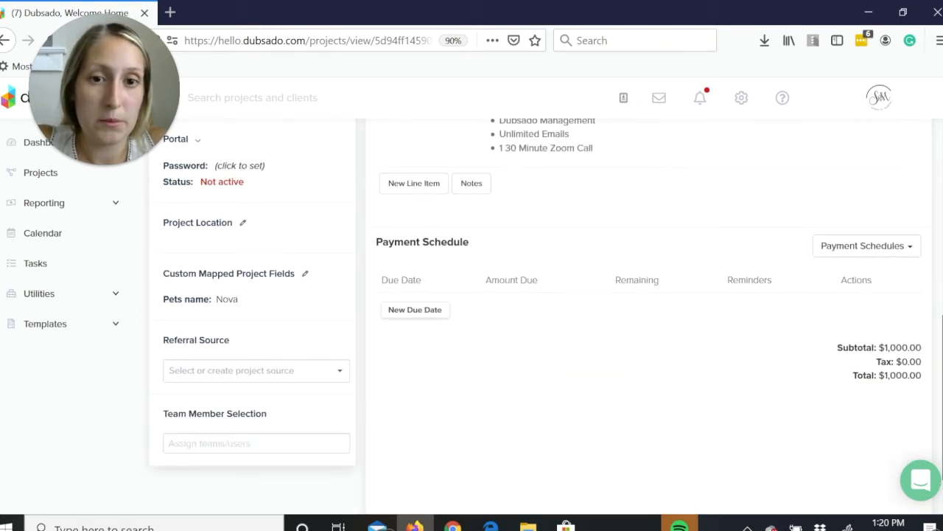
scroll(941, 366, down, 4)
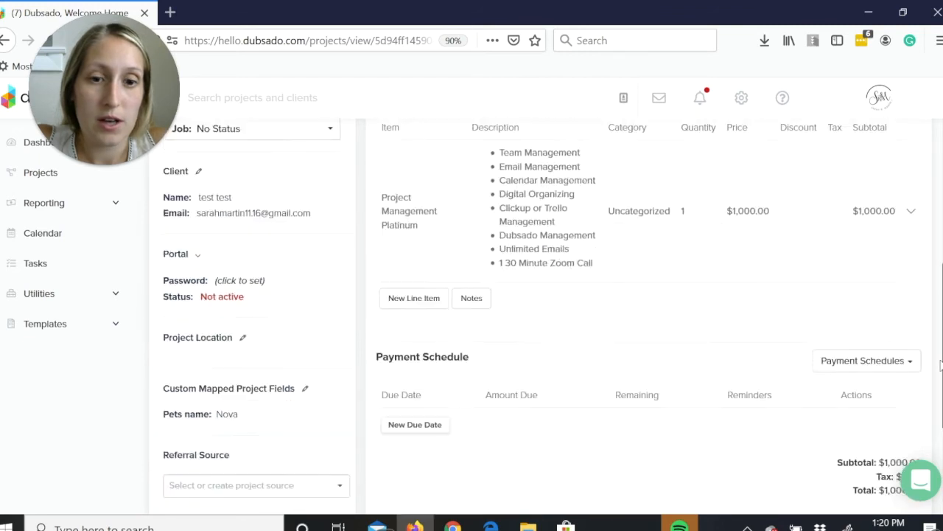
scroll(941, 367, down, 1)
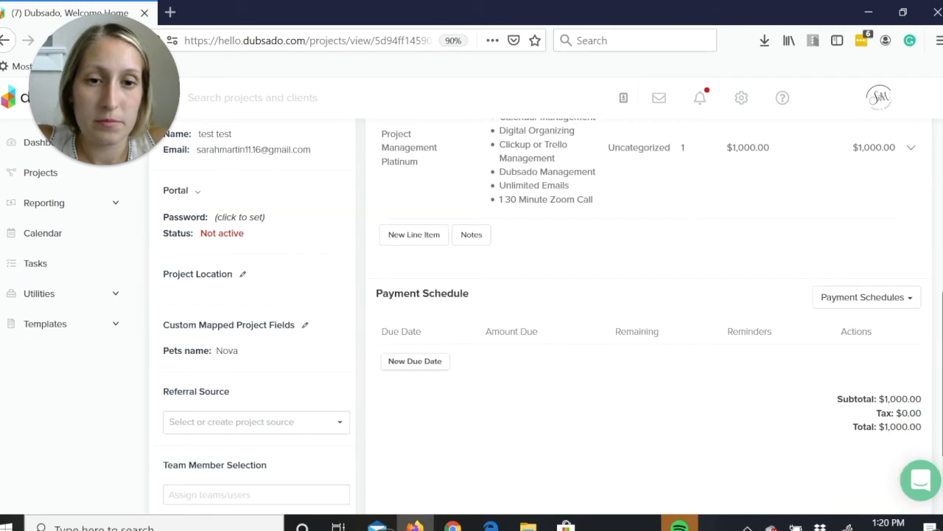
scroll(536, 316, down, 2)
scroll(535, 316, up, 3)
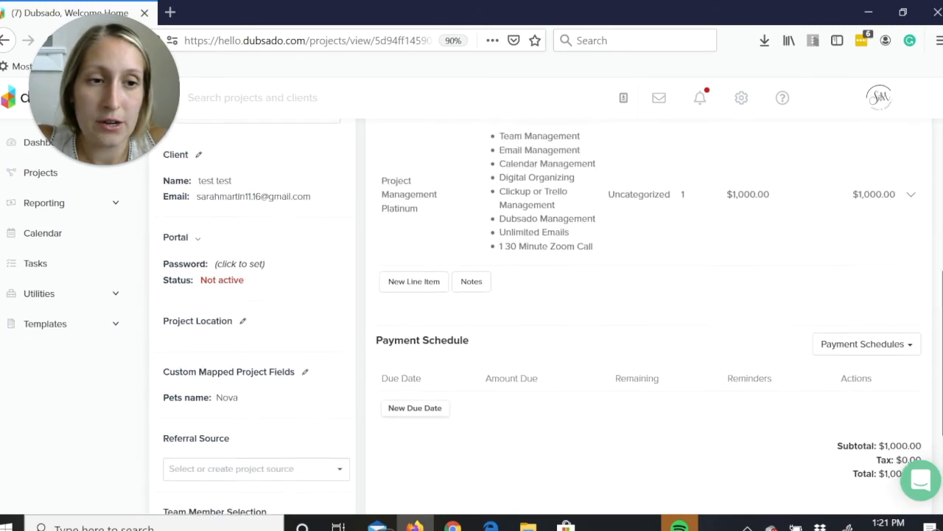
Start the monthly recurrence of the "2020- project management" invoice.
scroll(648, 316, up, 4)
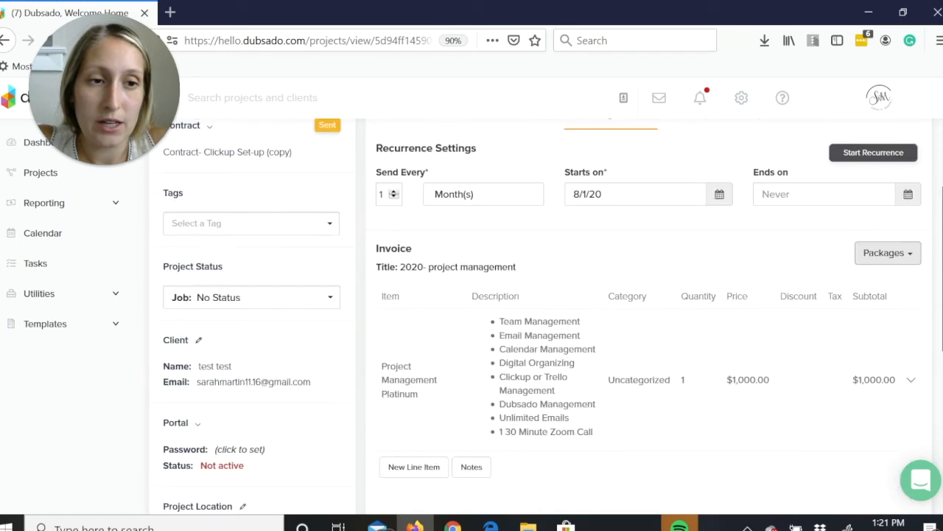
click(842, 167)
Review the started recurring invoice's recurrence schedule, Project Management Platinum line item, payment schedule and totals.
scroll(936, 317, down, 1)
scroll(649, 317, down, 4)
scroll(648, 317, up, 5)
scroll(649, 317, down, 1)
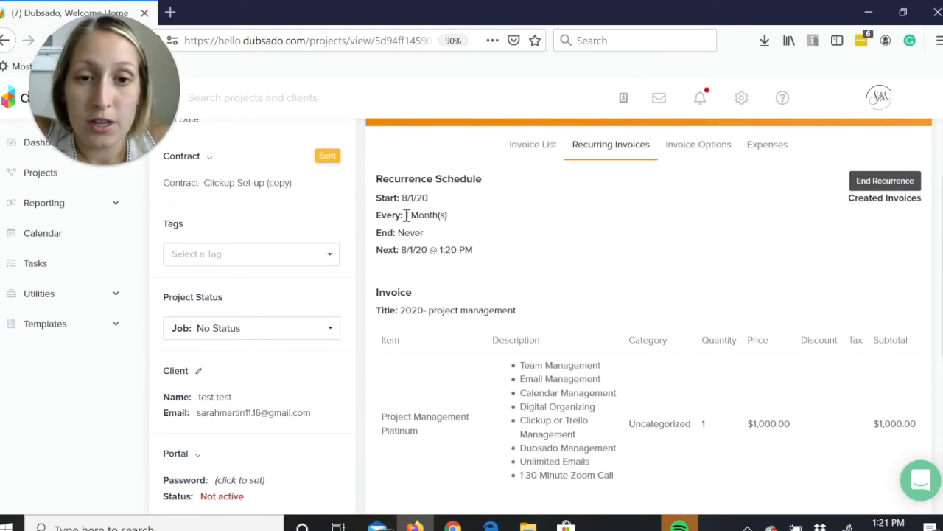
scroll(900, 415, down, 4)
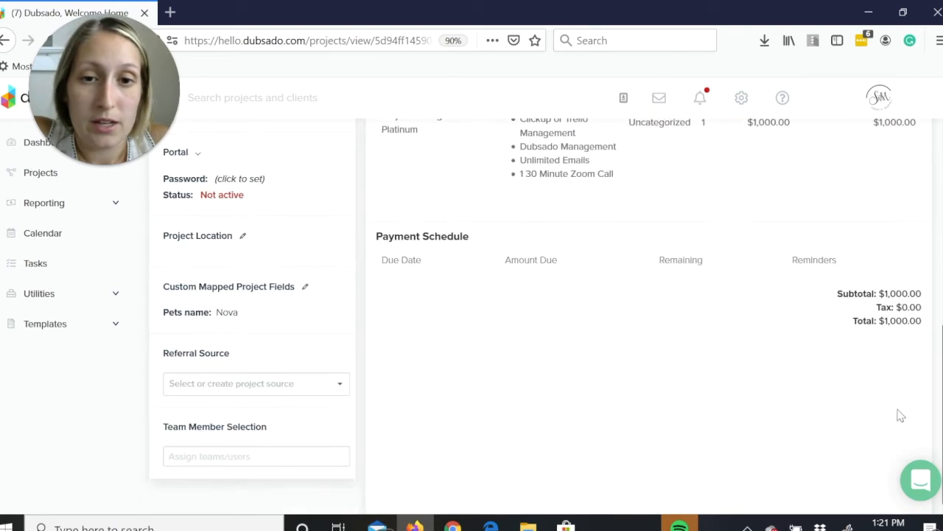
scroll(737, 383, up, 2)
scroll(553, 368, down, 2)
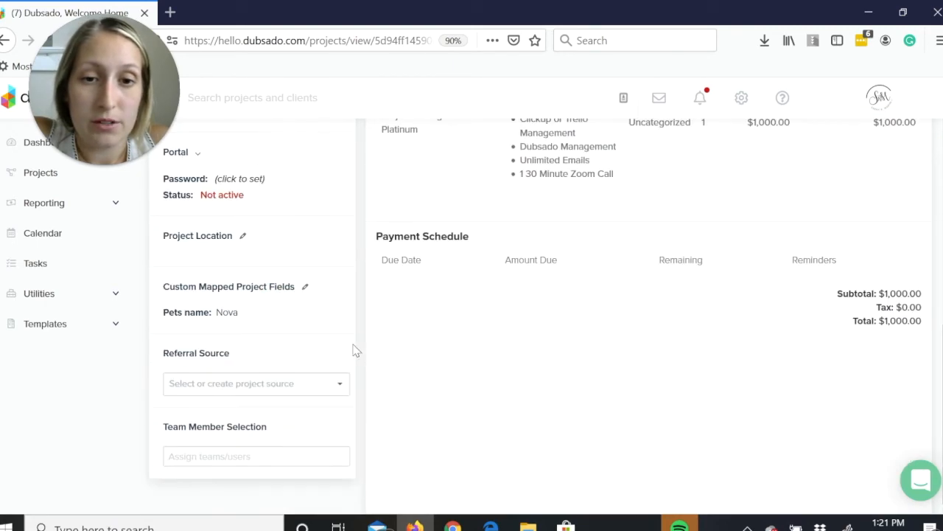
scroll(895, 308, up, 3)
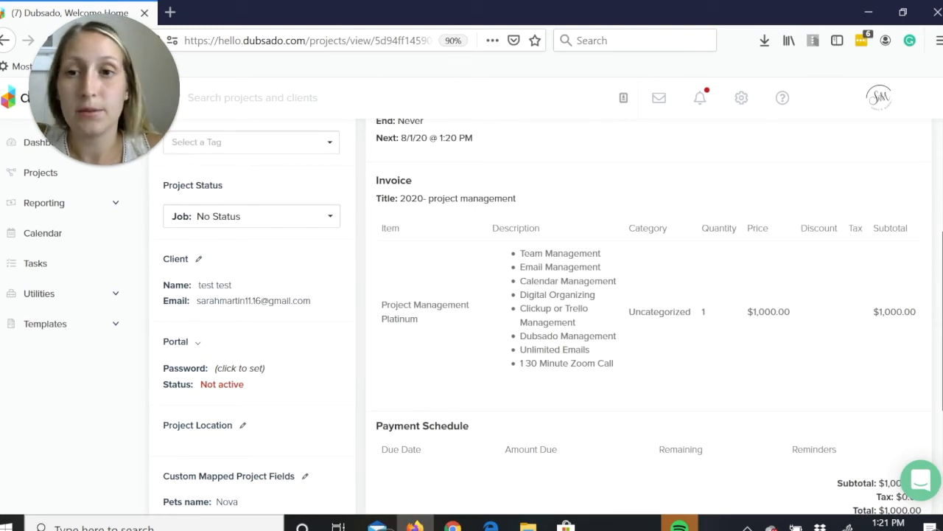
scroll(519, 278, up, 3)
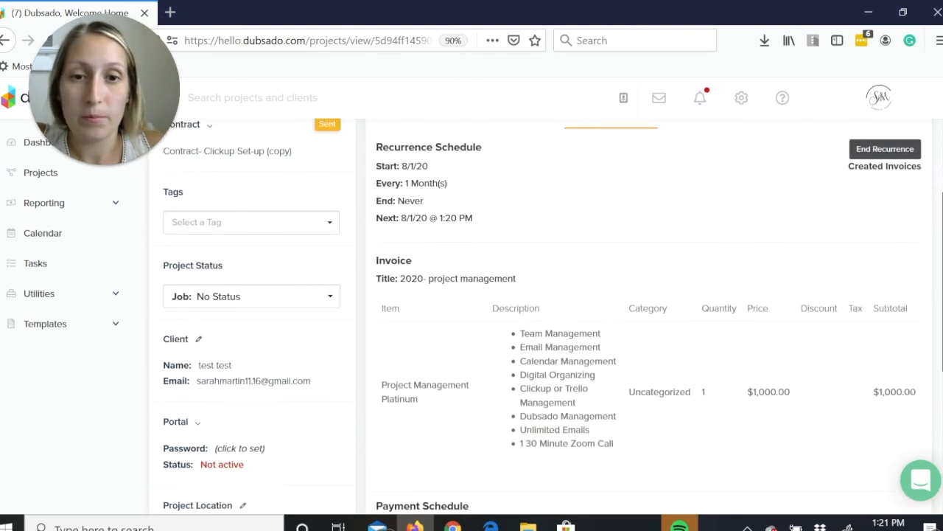
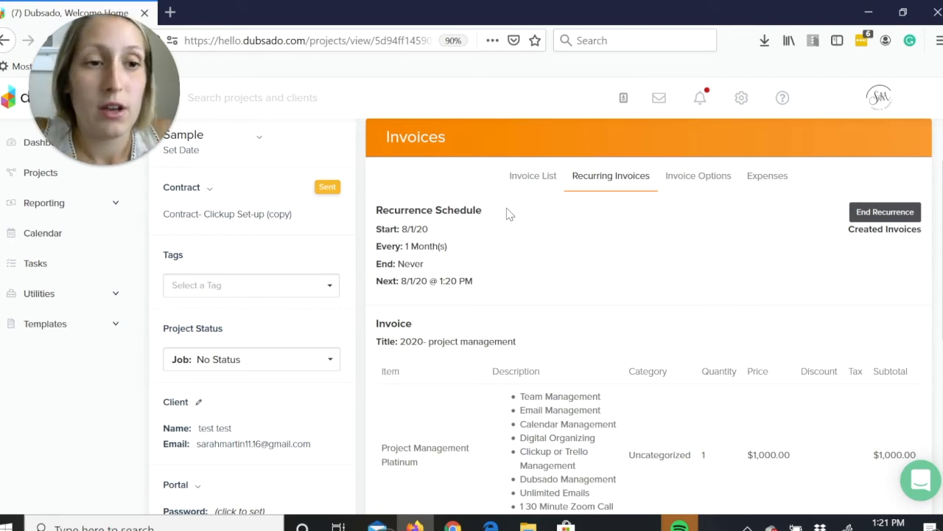
End the monthly recurrence of the "2020- project management" invoice.
click(909, 216)
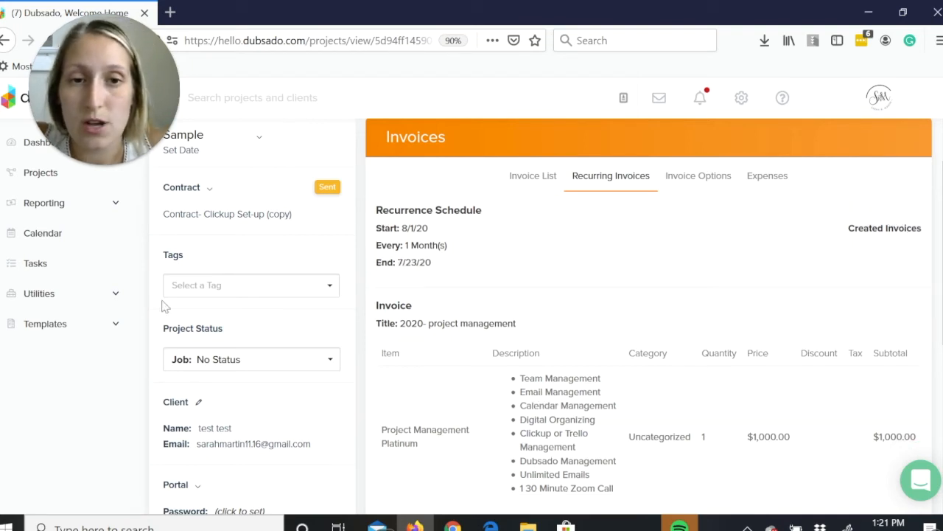
Open the Project Management workflow template and review its sequence of emails, forms, to-dos, portal activation, status change, tag and strategy calls.
click(44, 334)
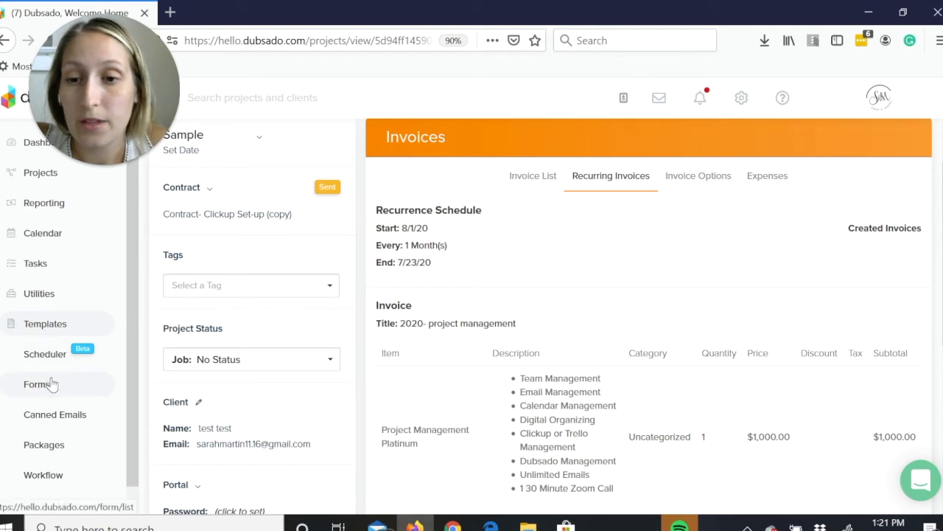
click(45, 475)
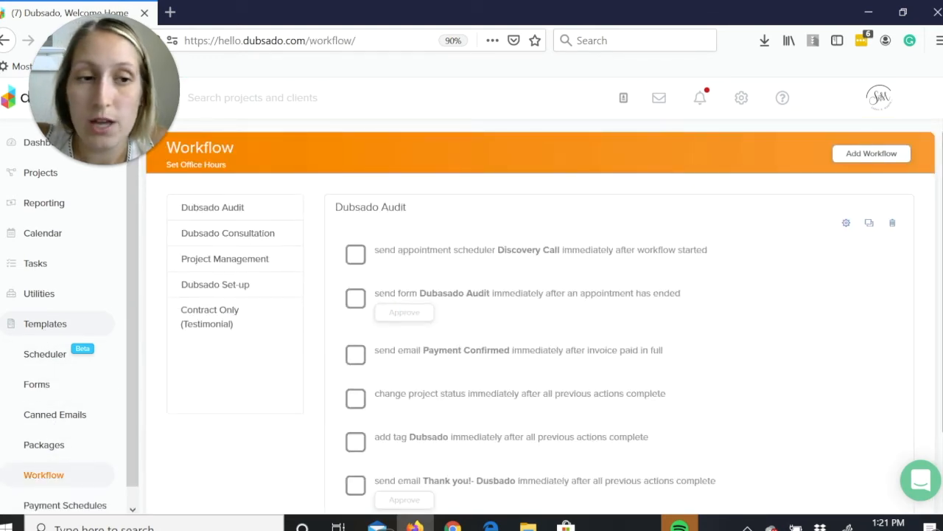
click(261, 264)
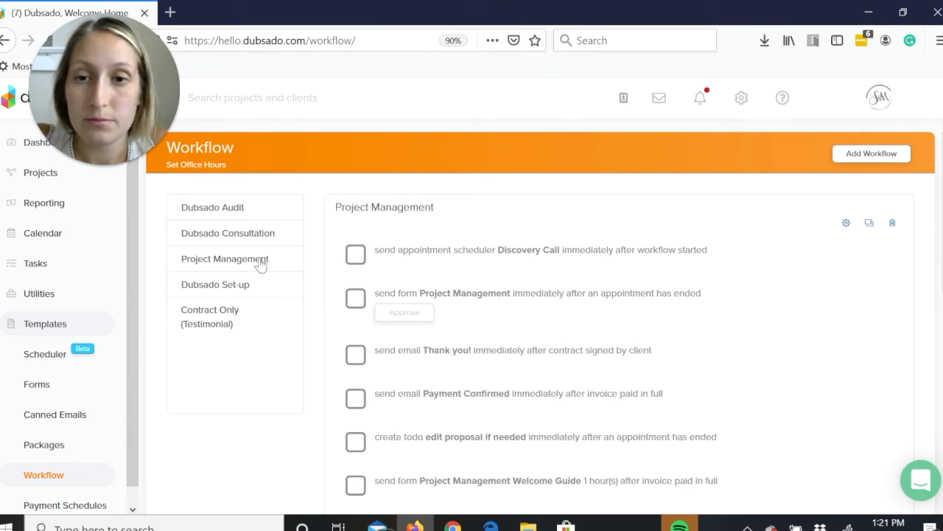
scroll(538, 332, down, 2)
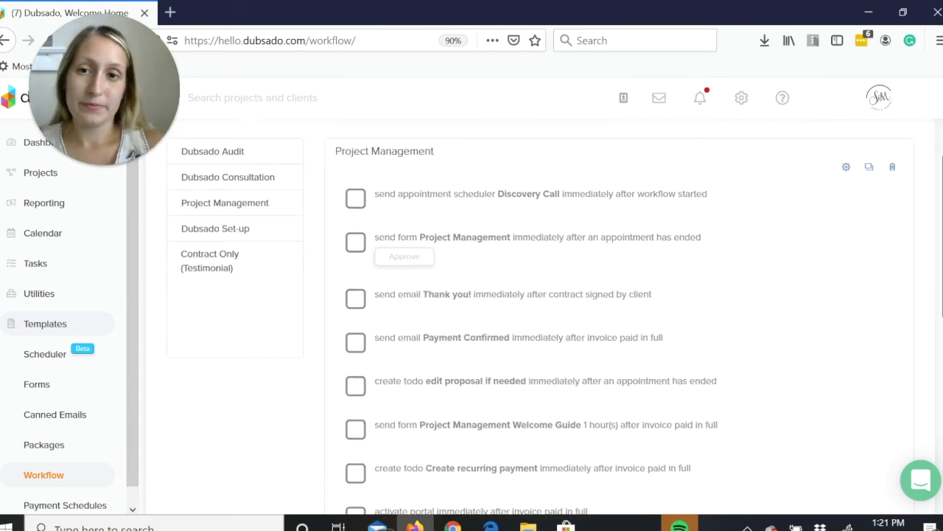
scroll(544, 319, down, 1)
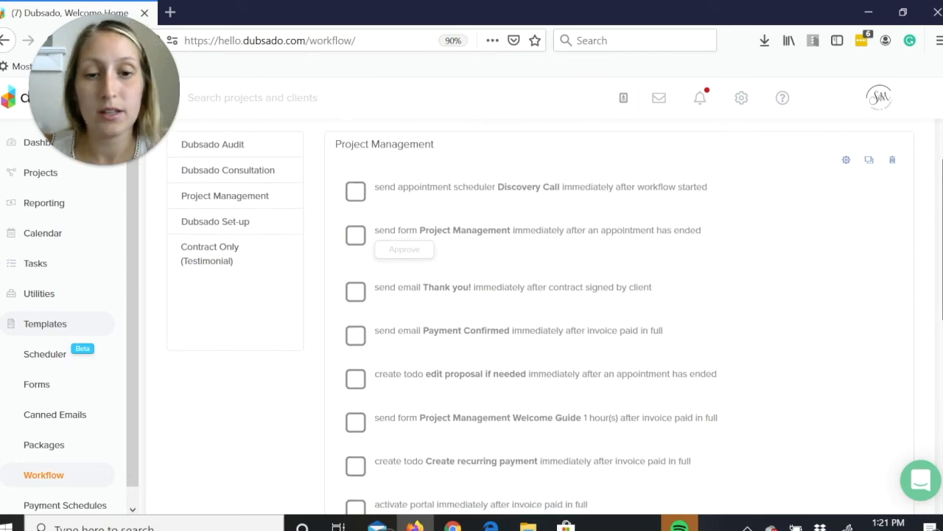
scroll(538, 331, down, 5)
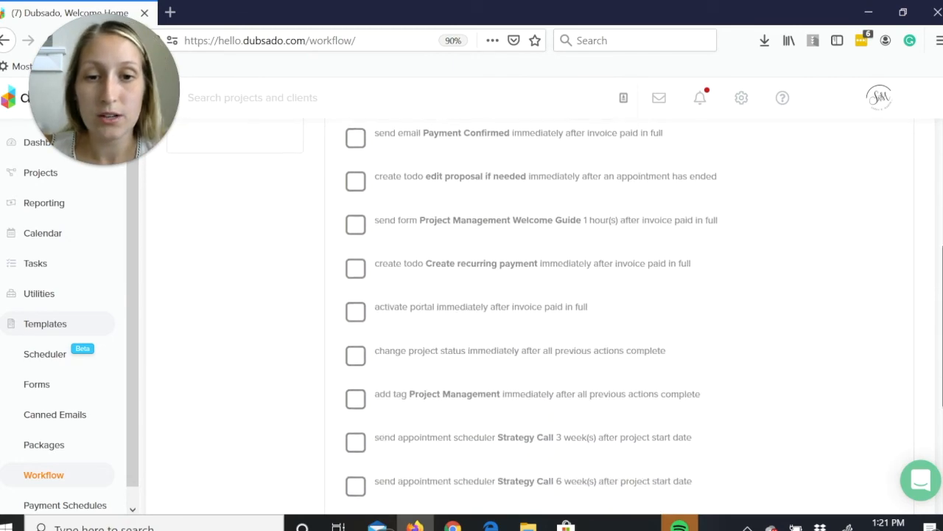
scroll(538, 332, up, 1)
scroll(538, 332, down, 2)
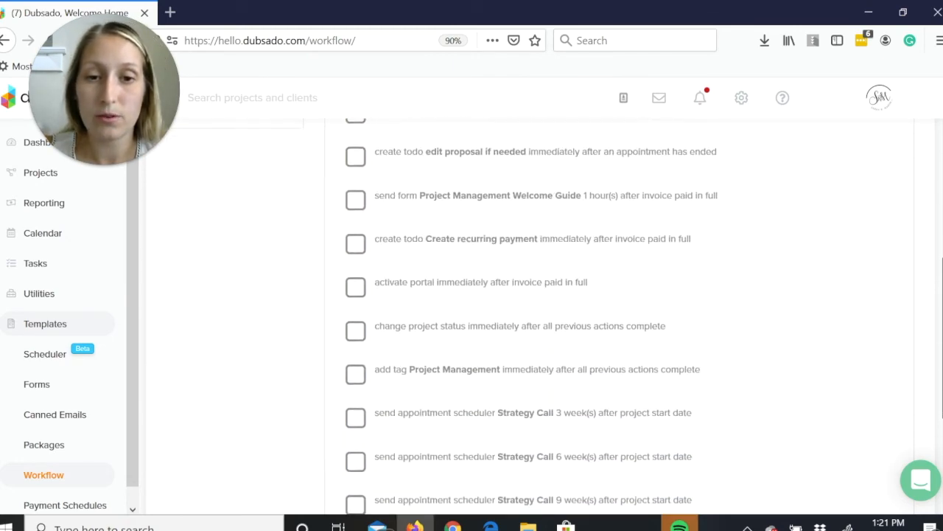
scroll(617, 322, down, 2)
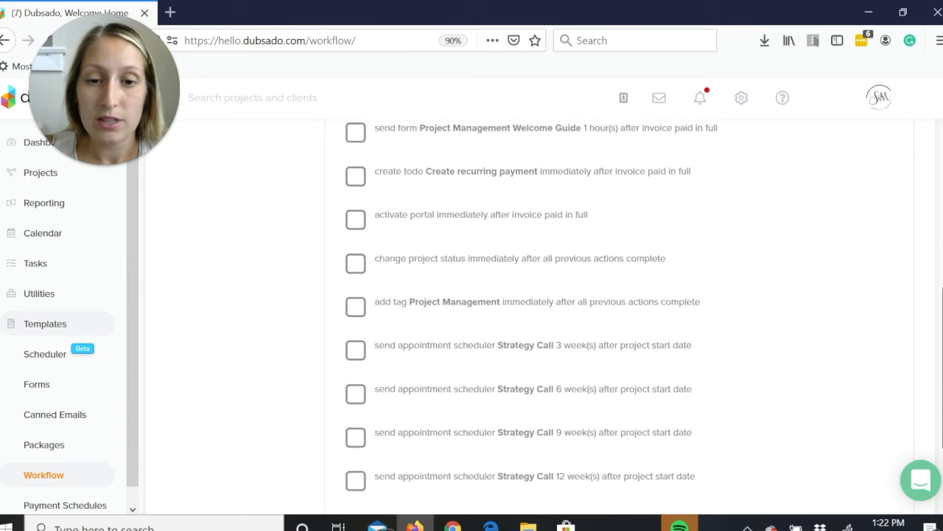
scroll(531, 314, up, 2)
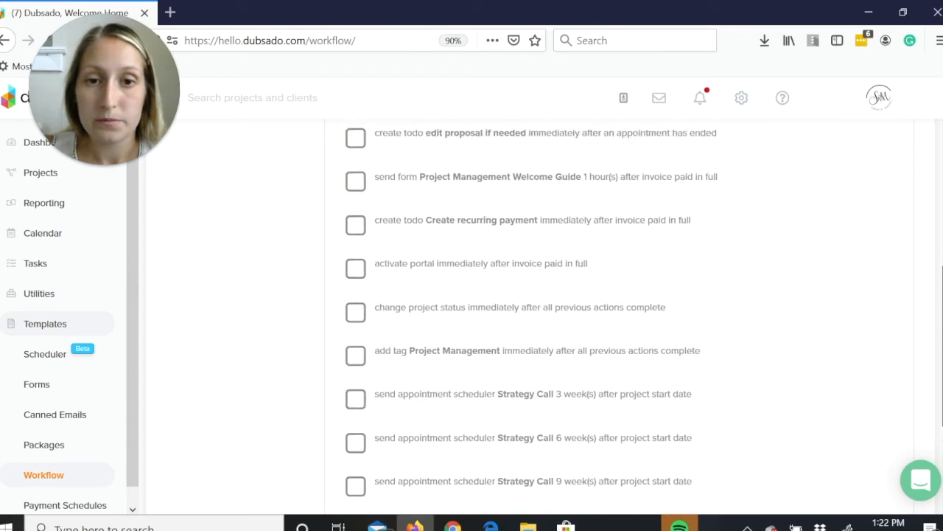
scroll(530, 317, down, 3)
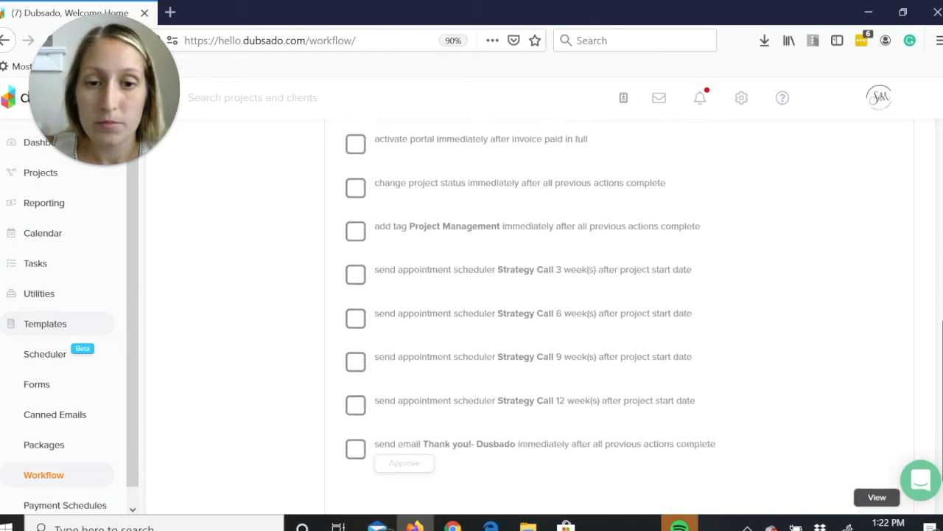
scroll(619, 316, up, 2)
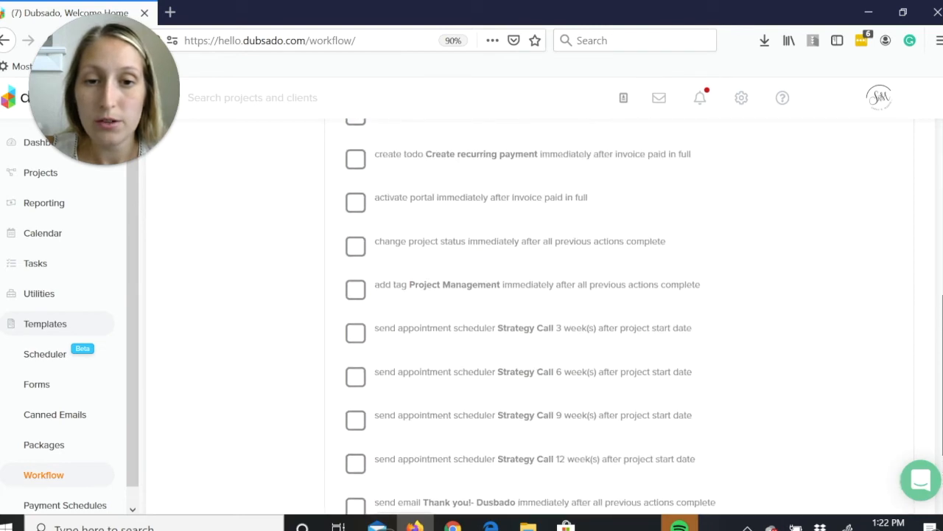
scroll(531, 317, up, 2)
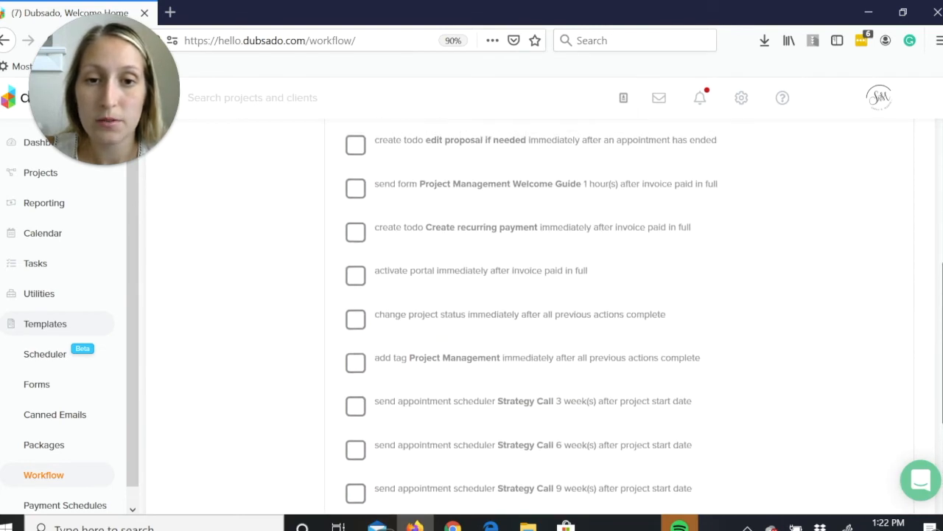
scroll(531, 316, up, 2)
scroll(531, 317, up, 1)
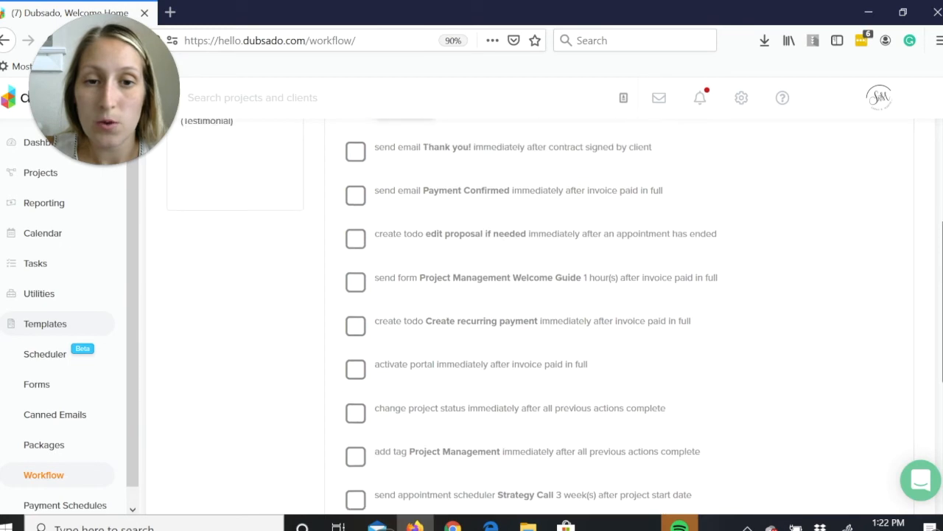
scroll(442, 317, down, 1)
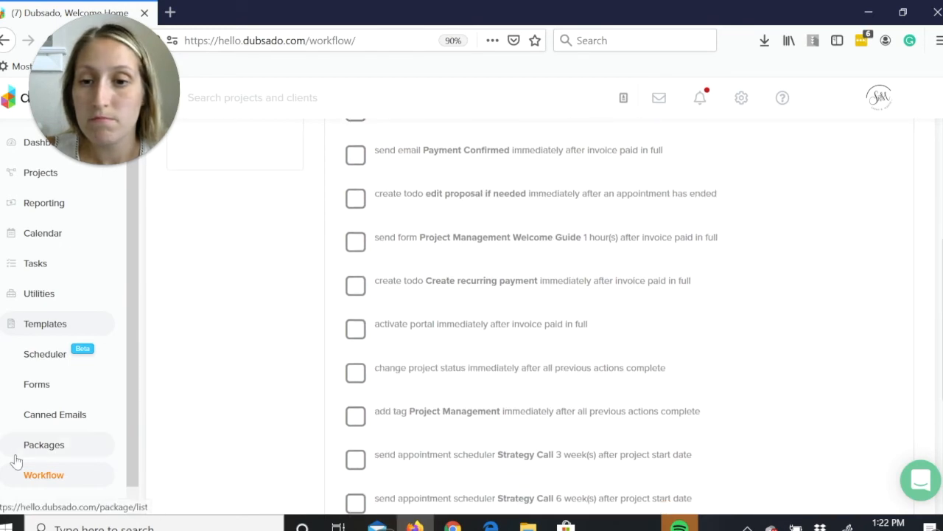
Open the "How to access your Portal" canned email and review its subject, body text and portal link and password smart fields.
click(29, 426)
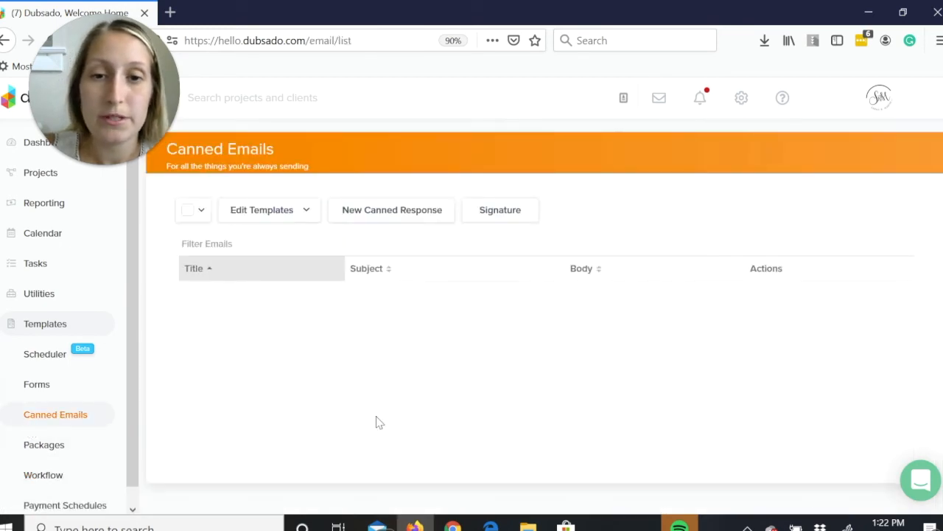
scroll(538, 332, down, 1)
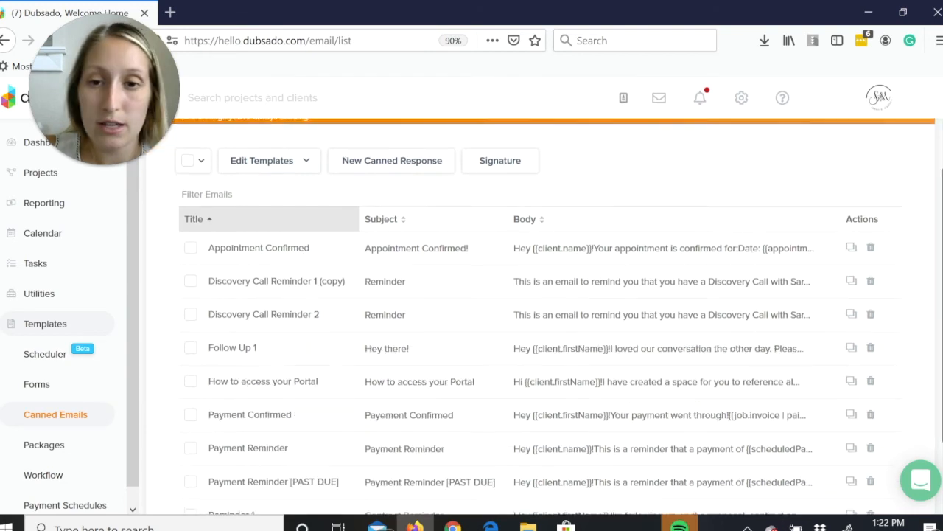
scroll(538, 331, down, 2)
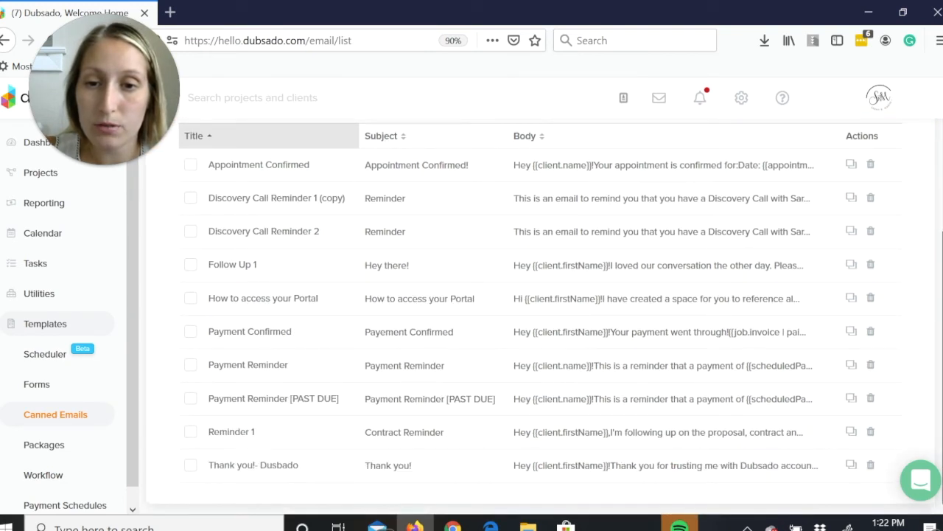
click(363, 299)
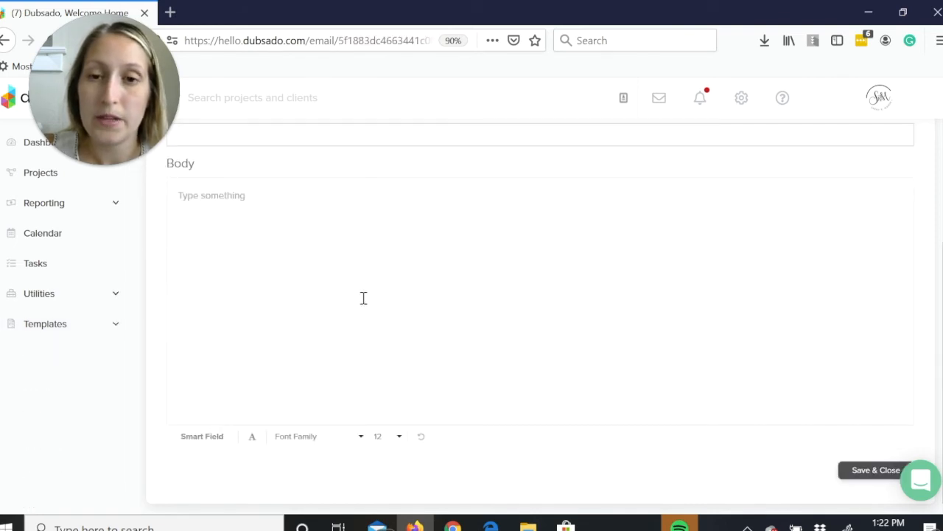
scroll(363, 298, up, 2)
scroll(343, 264, down, 1)
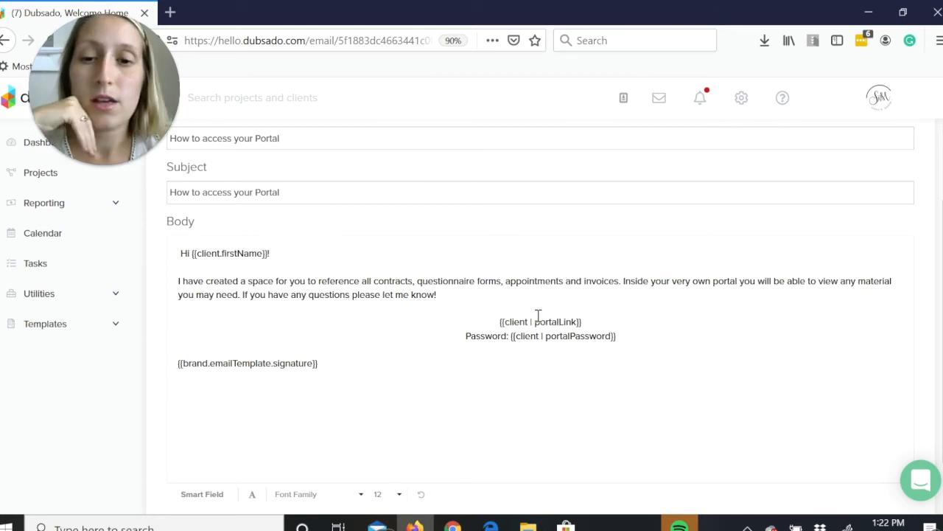
Open the Project Management workflow template for editing and go through its full list of actions.
click(73, 326)
click(67, 473)
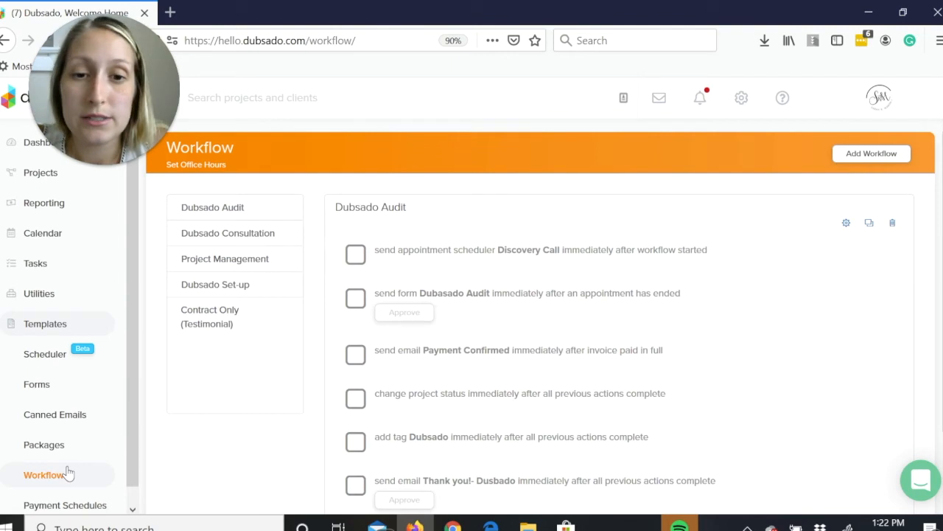
click(209, 268)
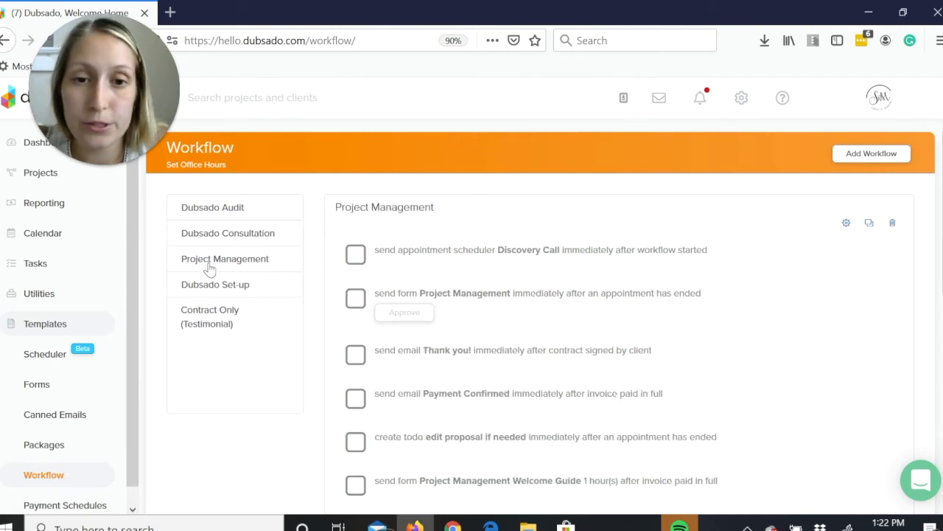
click(844, 226)
scroll(538, 317, down, 5)
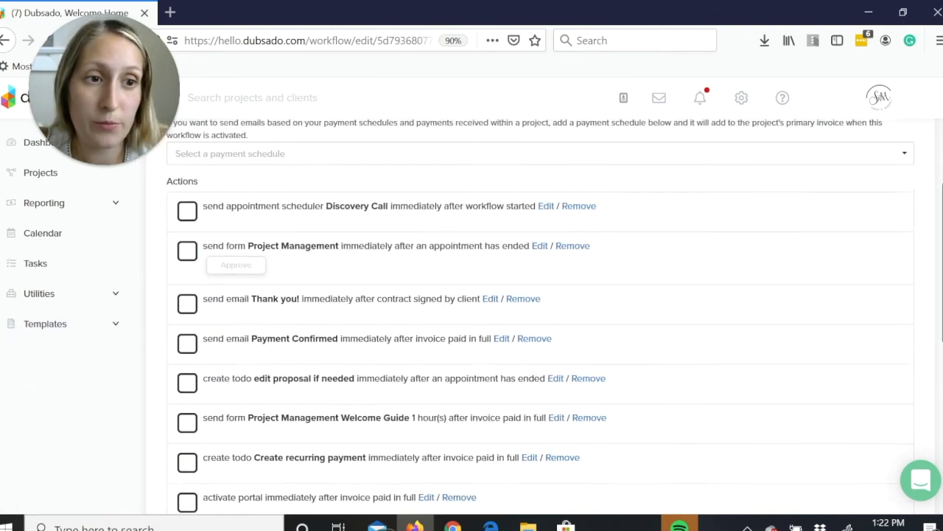
scroll(538, 317, down, 2)
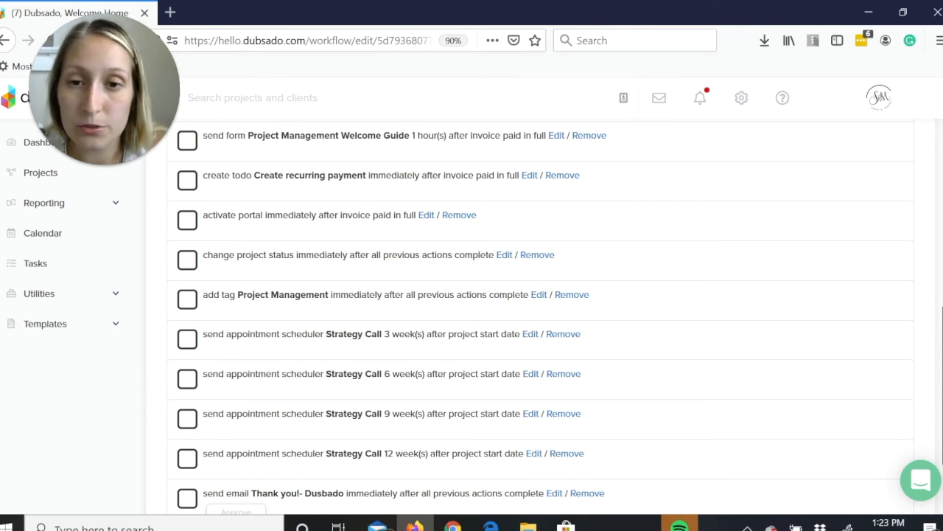
scroll(459, 244, down, 3)
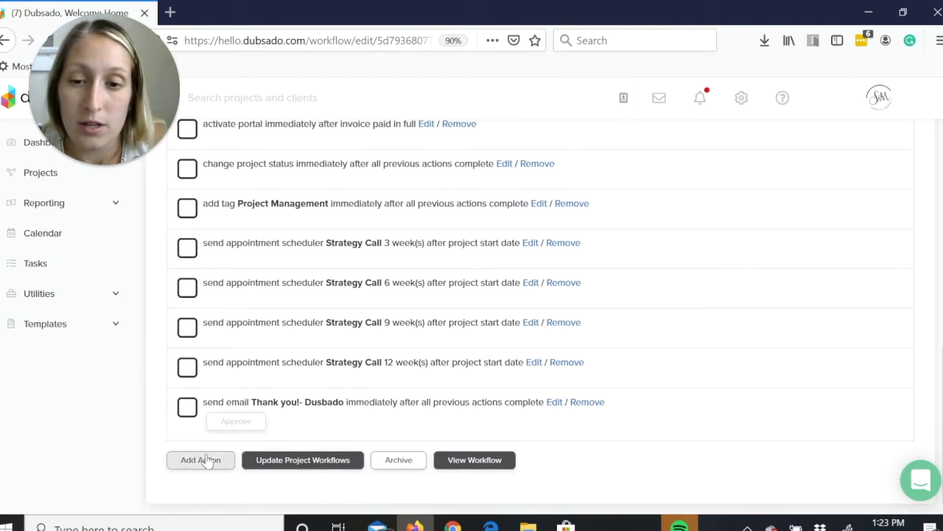
Try out a new Send Email workflow action, timed after contract signed by client and after invoice paid in full, and discard it.
click(200, 459)
click(364, 268)
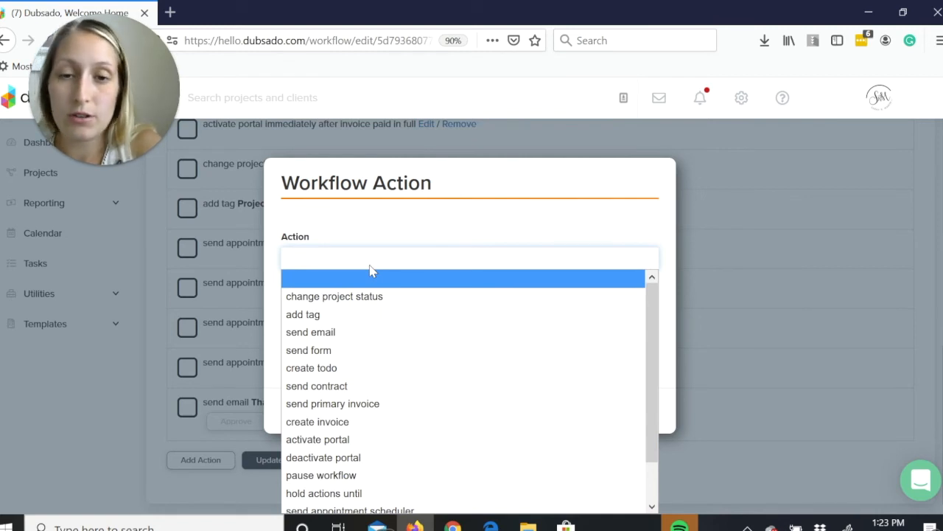
click(383, 336)
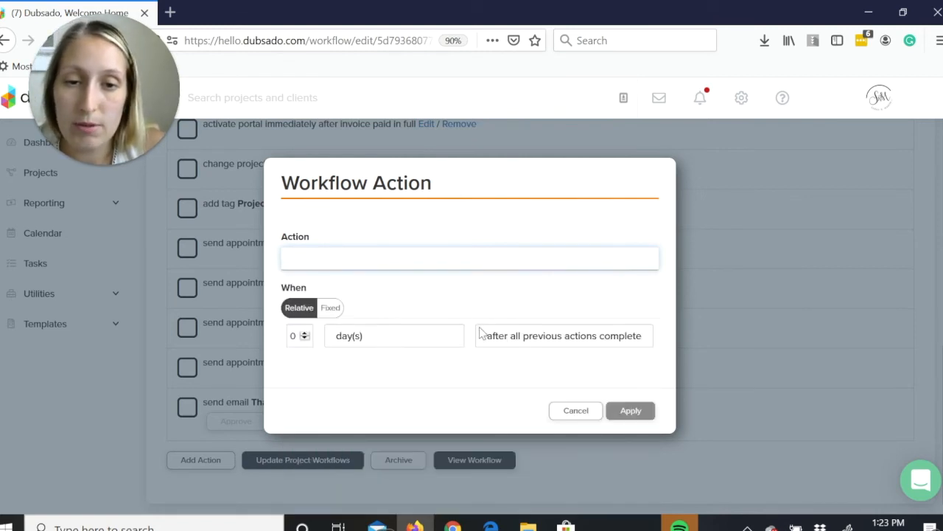
click(583, 275)
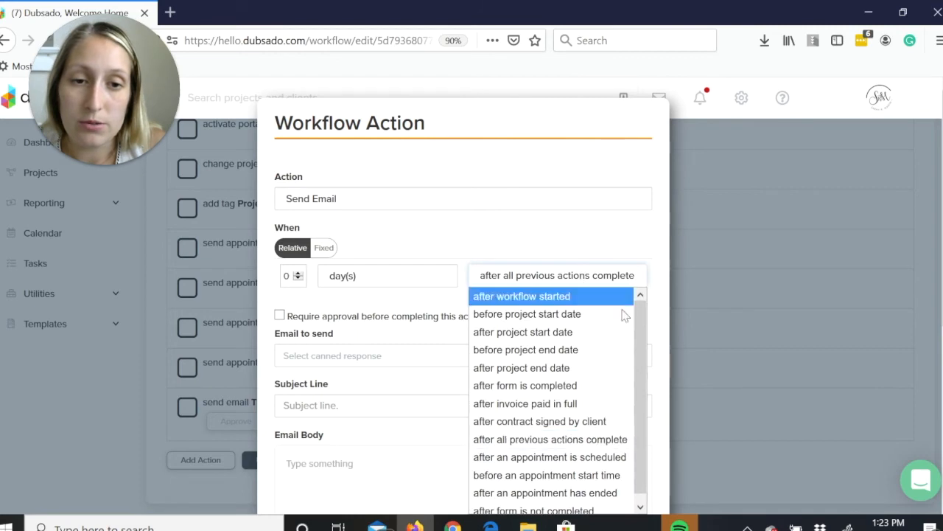
click(516, 420)
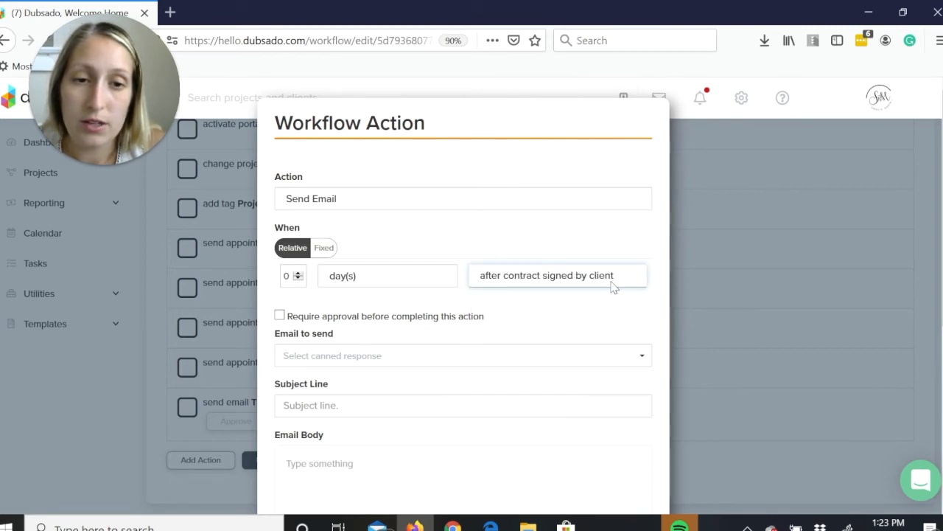
click(613, 286)
click(558, 403)
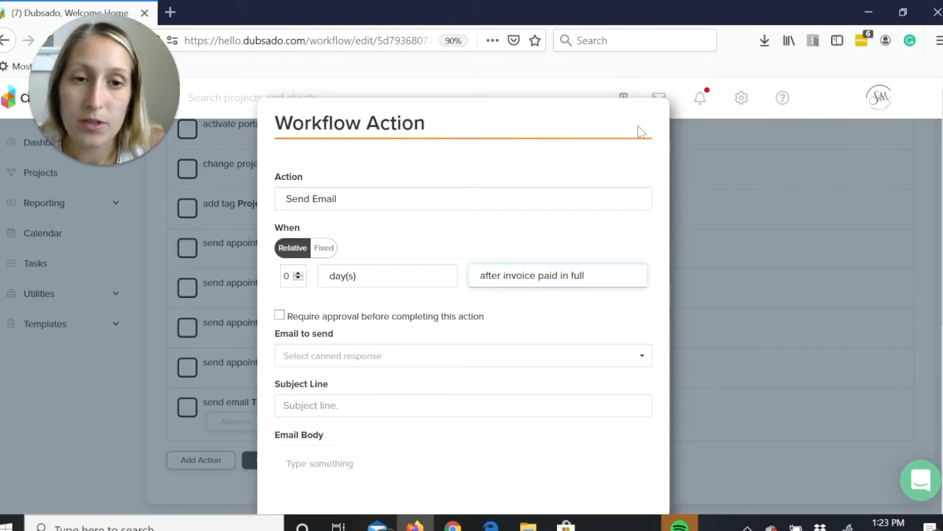
drag(942, 221, 575, 498)
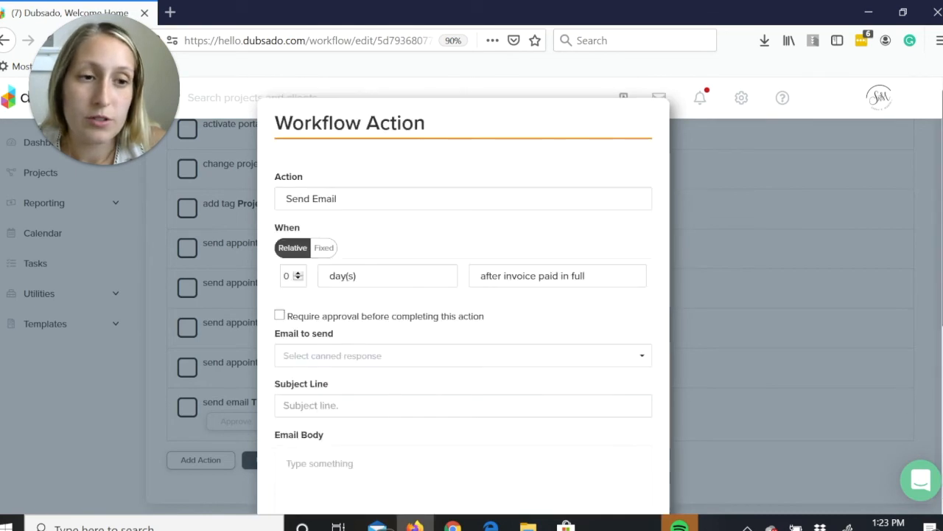
drag(942, 221, 940, 381)
click(580, 476)
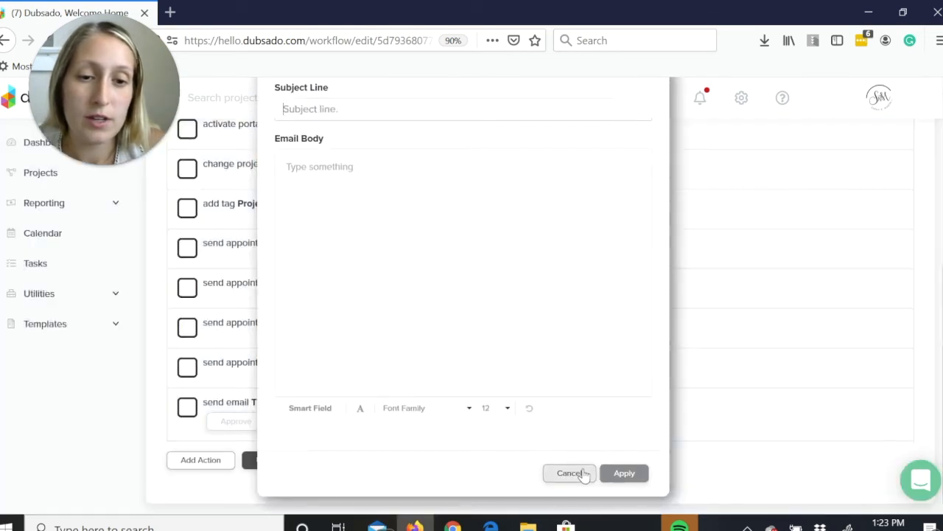
Look back over the thank-you email, payment confirmation, to-do and welcome guide actions in the workflow being edited.
scroll(541, 313, up, 3)
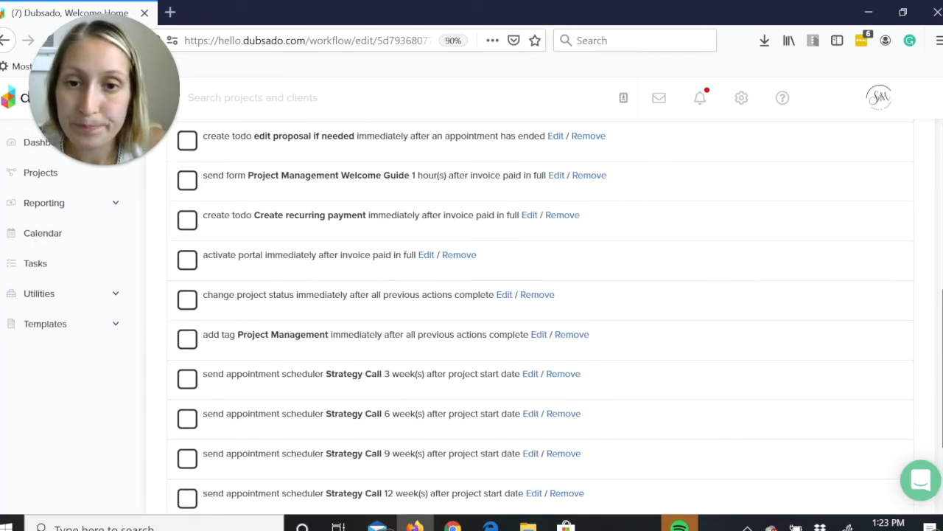
scroll(541, 314, up, 2)
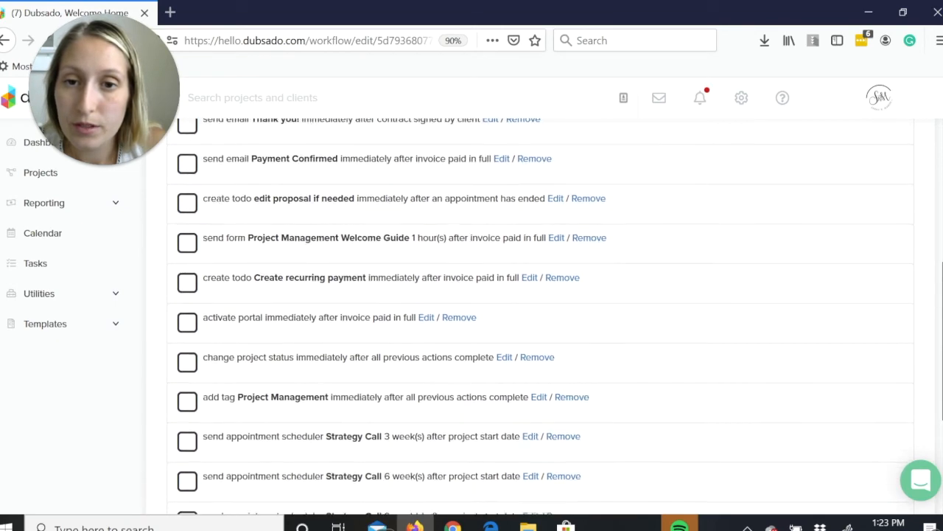
scroll(541, 314, up, 1)
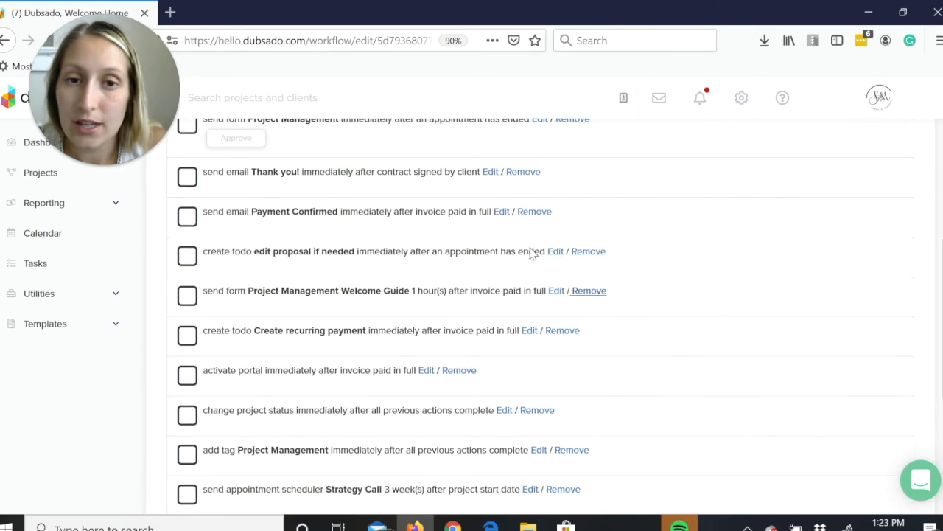
Open the "Thank you!" email action sent after contract signing, review its timing, subject and body, and close it without changes.
click(491, 173)
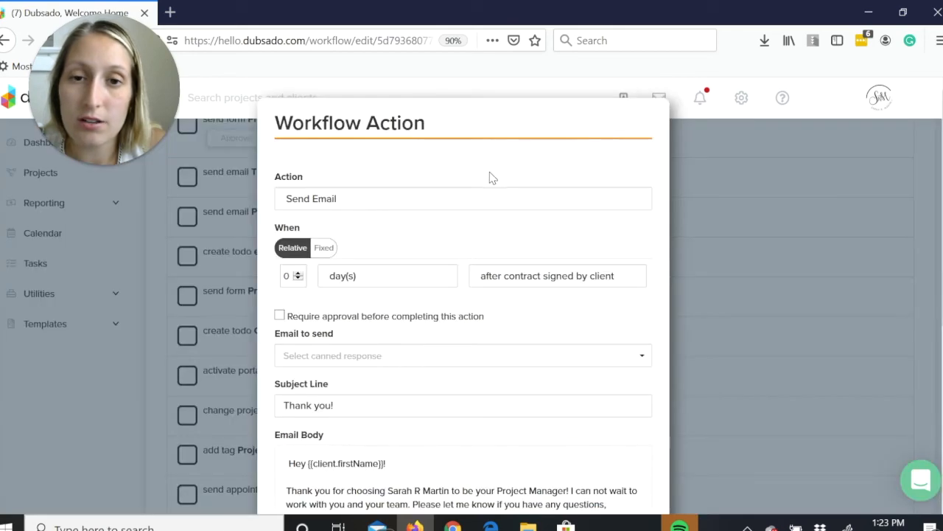
scroll(463, 310, down, 4)
scroll(463, 295, up, 1)
scroll(463, 295, down, 1)
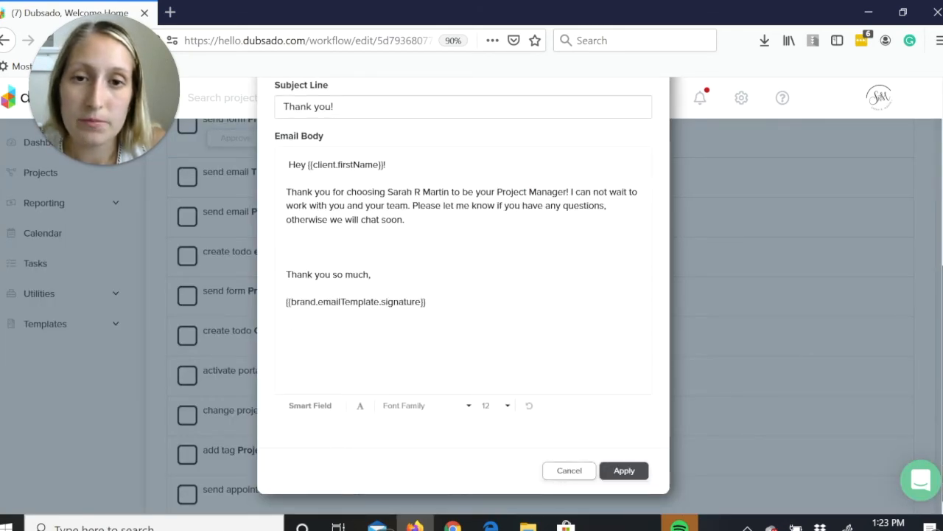
scroll(463, 295, up, 2)
scroll(463, 295, down, 2)
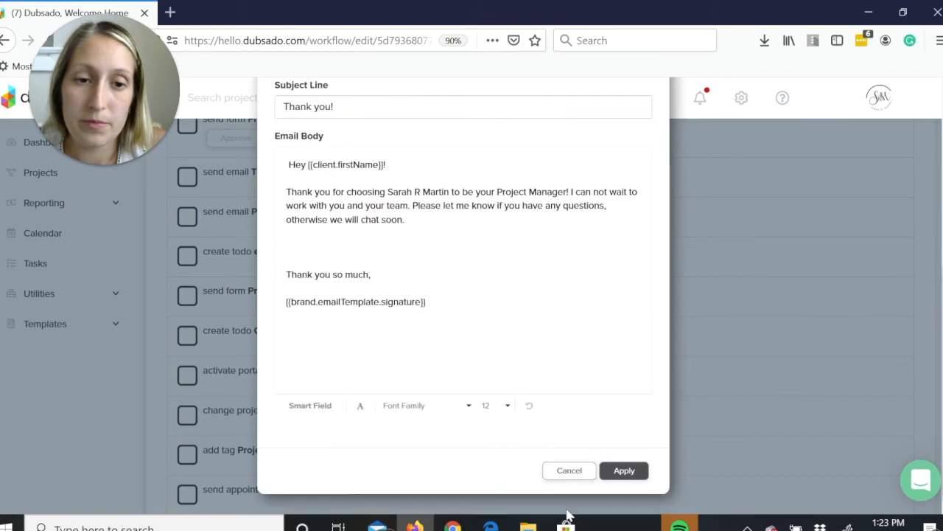
click(569, 475)
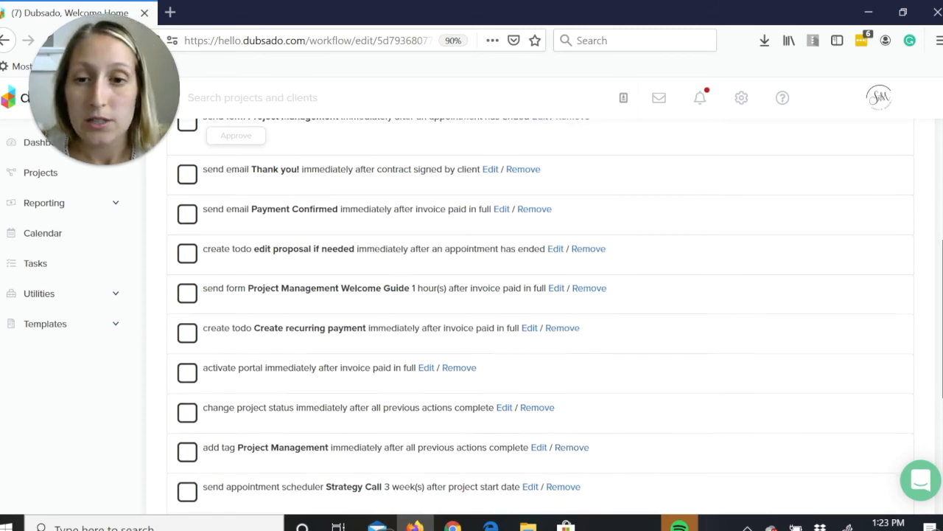
Review the Project Management Welcome Guide form action's timing, send options, form template and portal access email, and close it without changes.
scroll(590, 456, down, 1)
scroll(562, 266, down, 2)
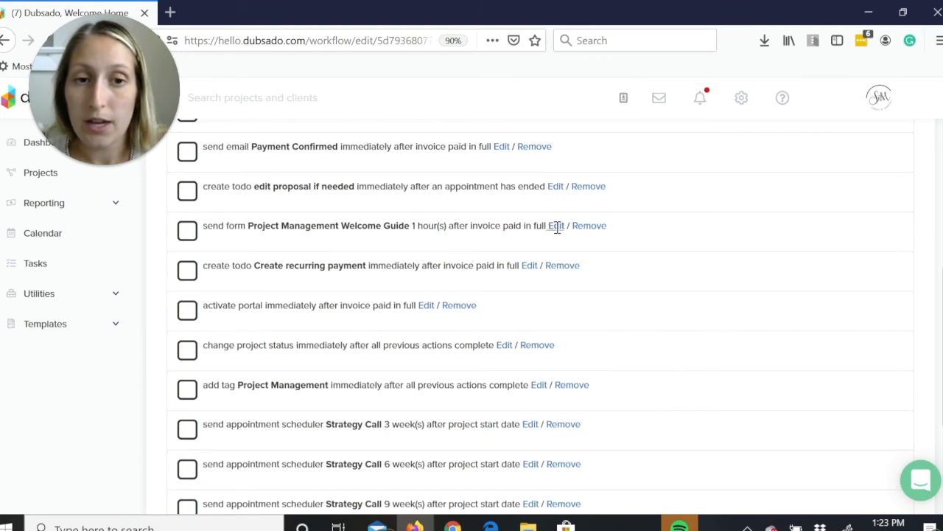
click(557, 227)
scroll(558, 232, down, 5)
scroll(346, 491, up, 3)
scroll(346, 490, down, 2)
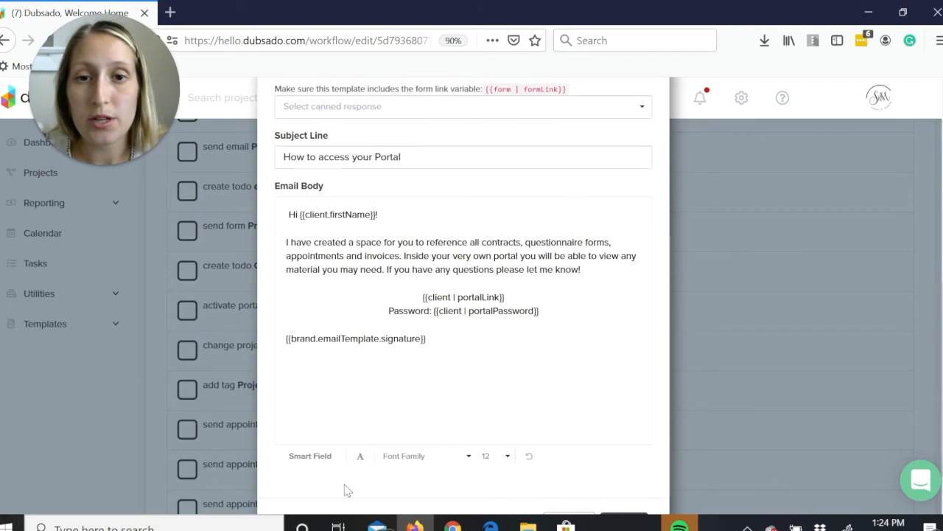
scroll(346, 490, down, 1)
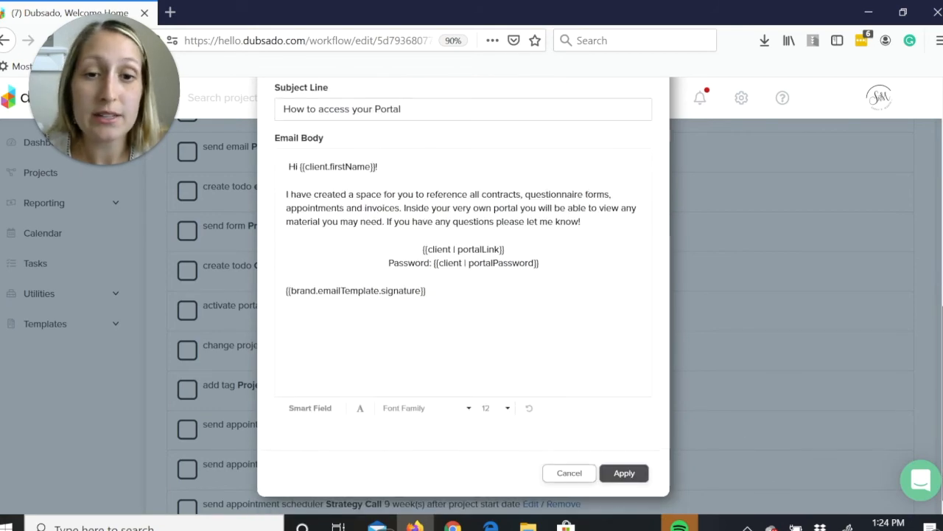
scroll(581, 236, up, 3)
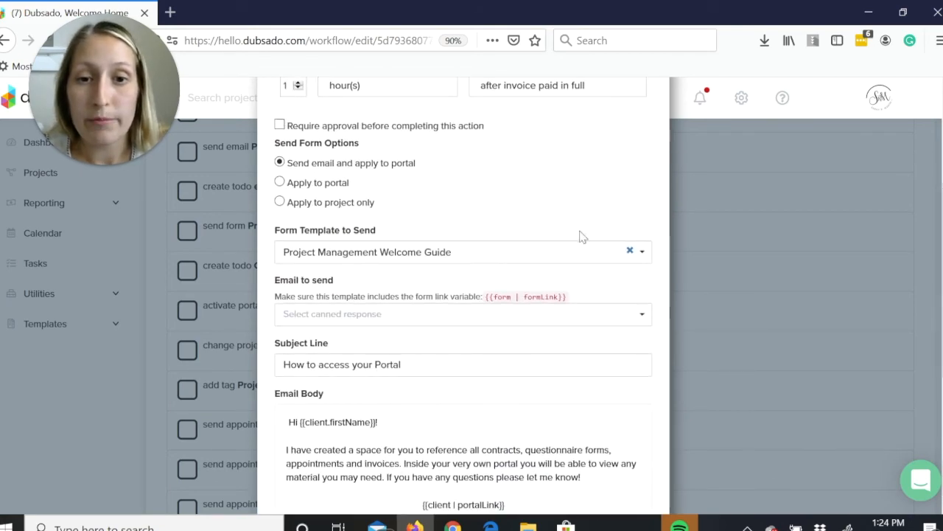
scroll(472, 275, down, 3)
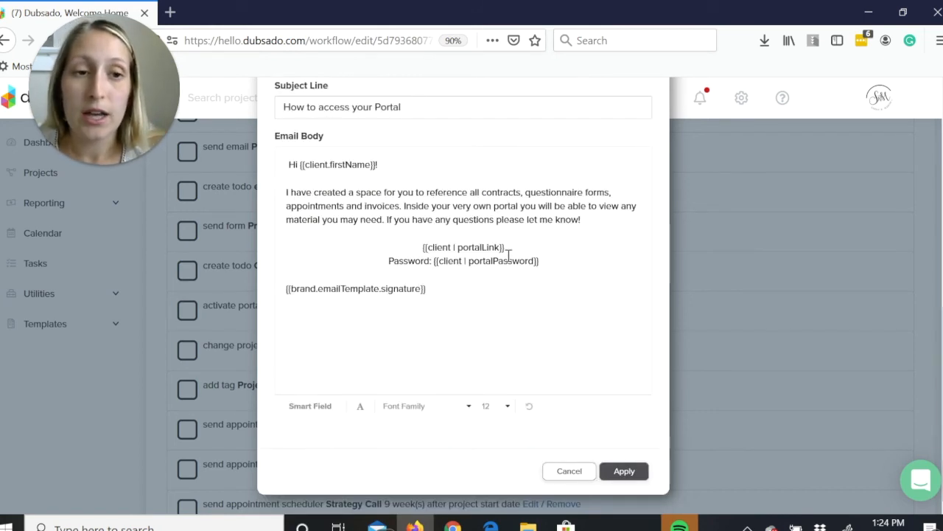
scroll(462, 294, up, 5)
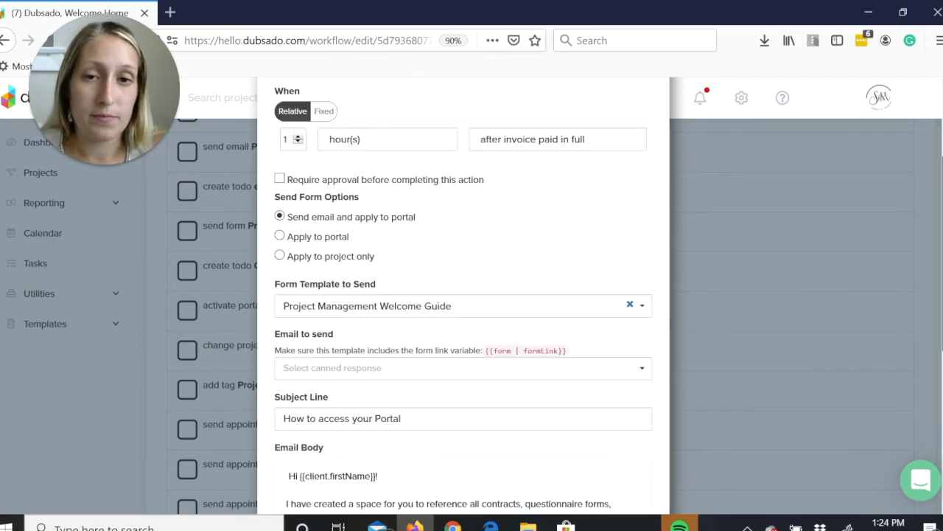
scroll(590, 486, down, 5)
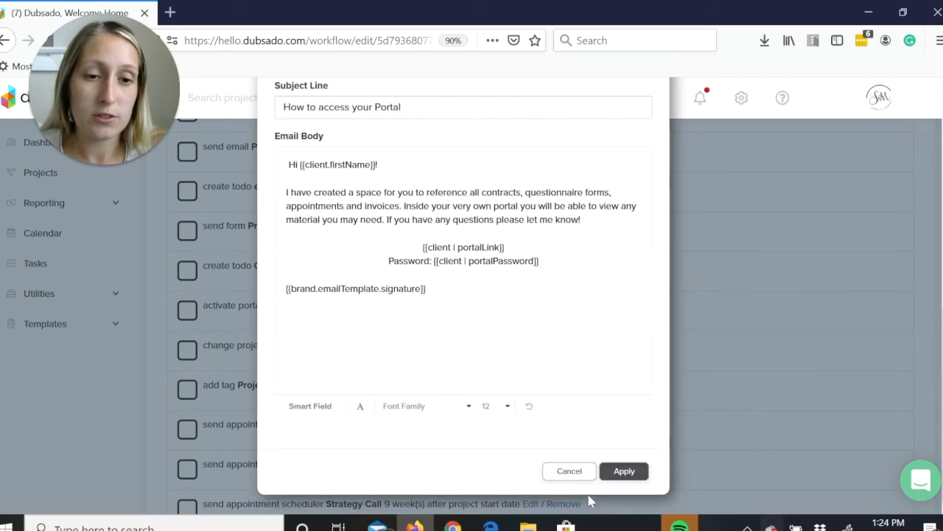
click(578, 473)
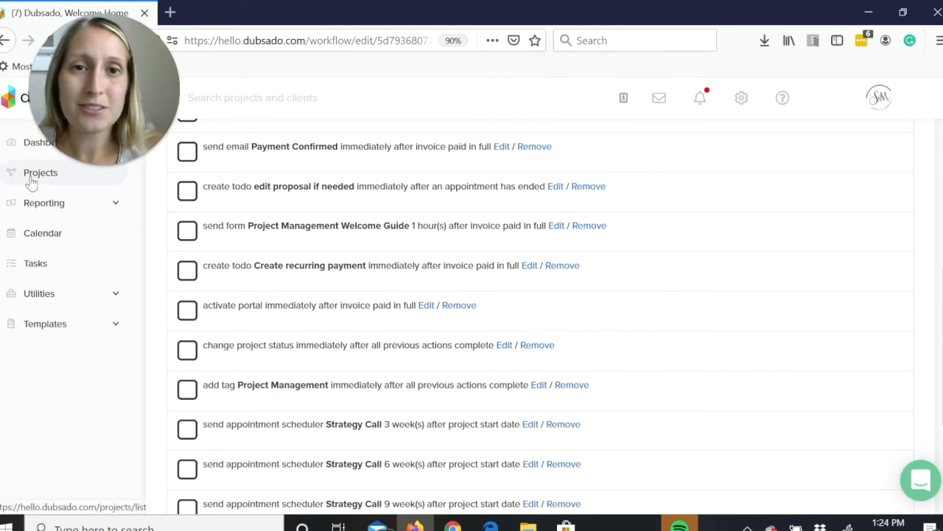
Open the Sample project from the projects list and activate its client portal.
click(31, 181)
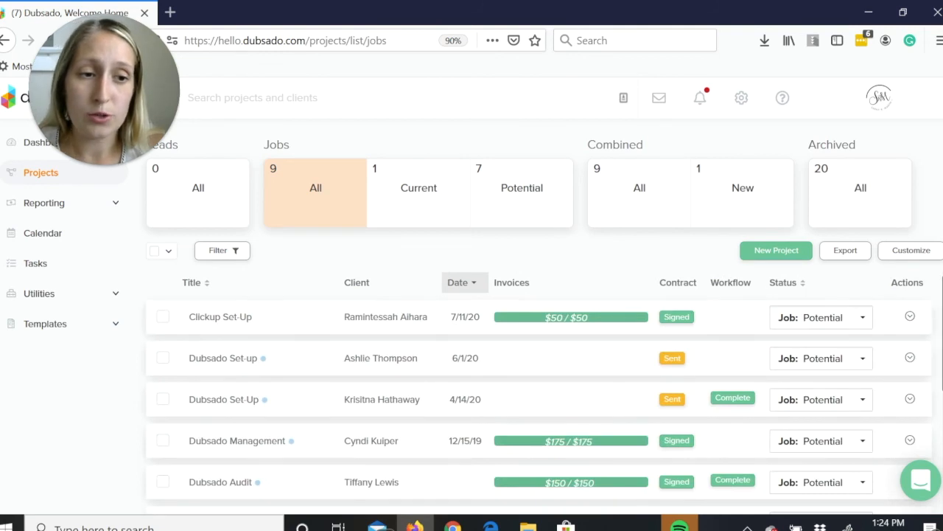
scroll(344, 413, down, 3)
click(346, 406)
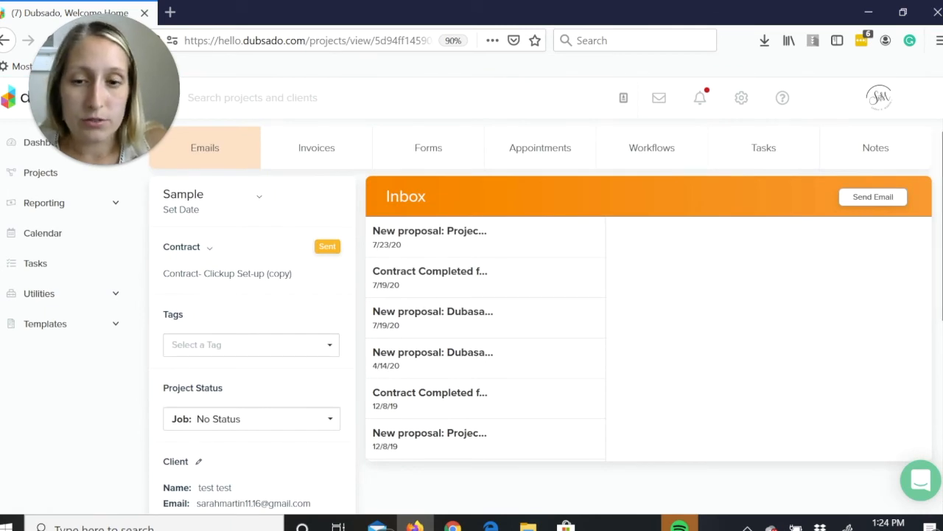
scroll(262, 276, down, 4)
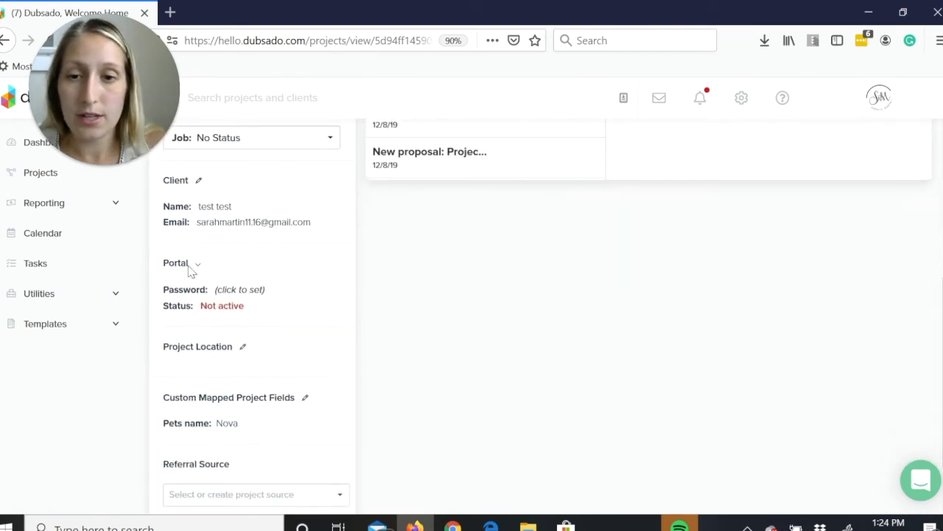
click(199, 270)
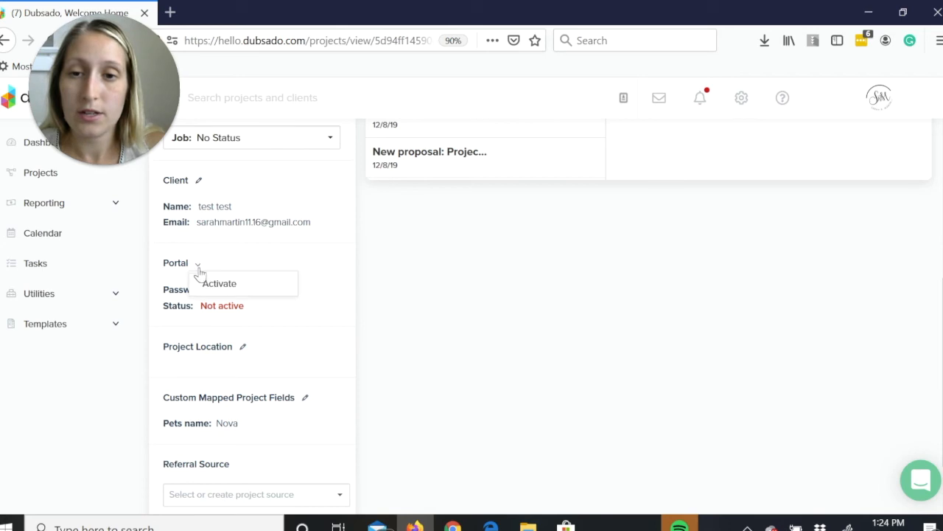
click(206, 284)
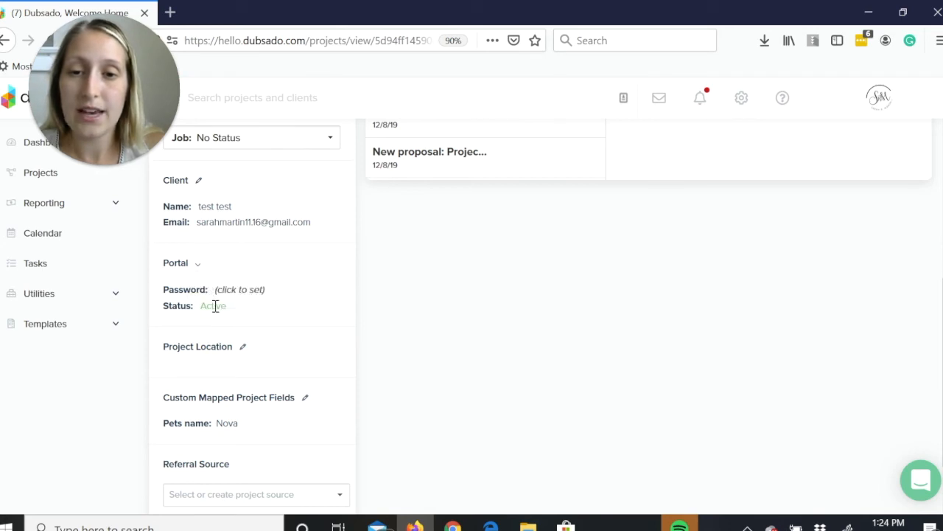
mouse_move(233, 290)
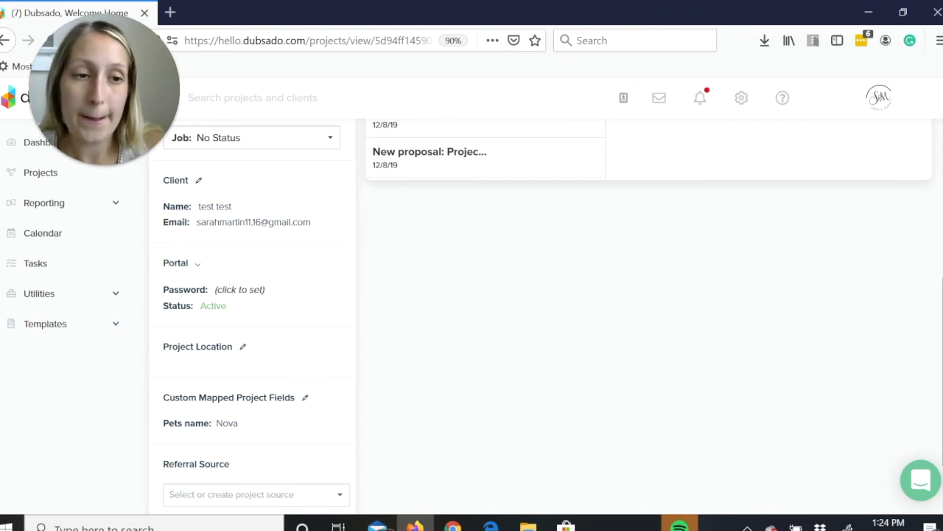
scroll(233, 290, up, 4)
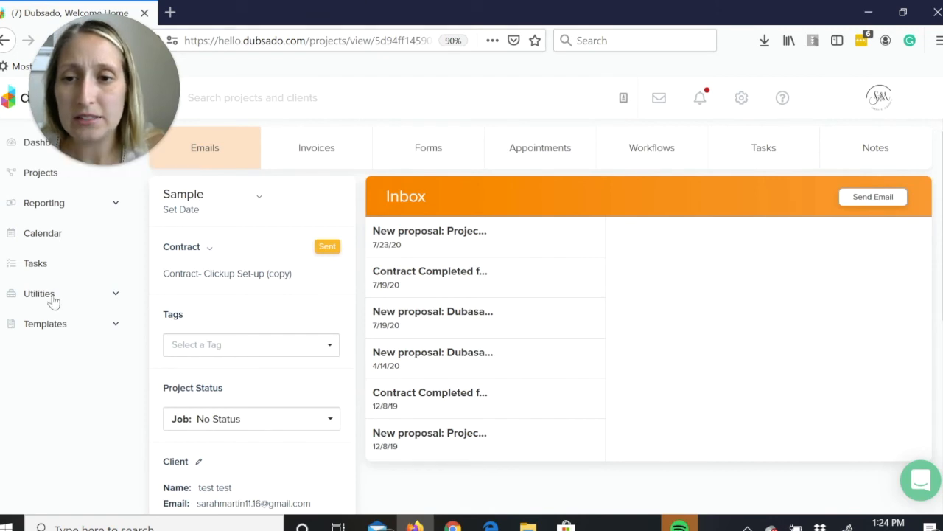
Return to the workflow templates, select Project Management and look through its actions down to the final thank-you email.
click(62, 327)
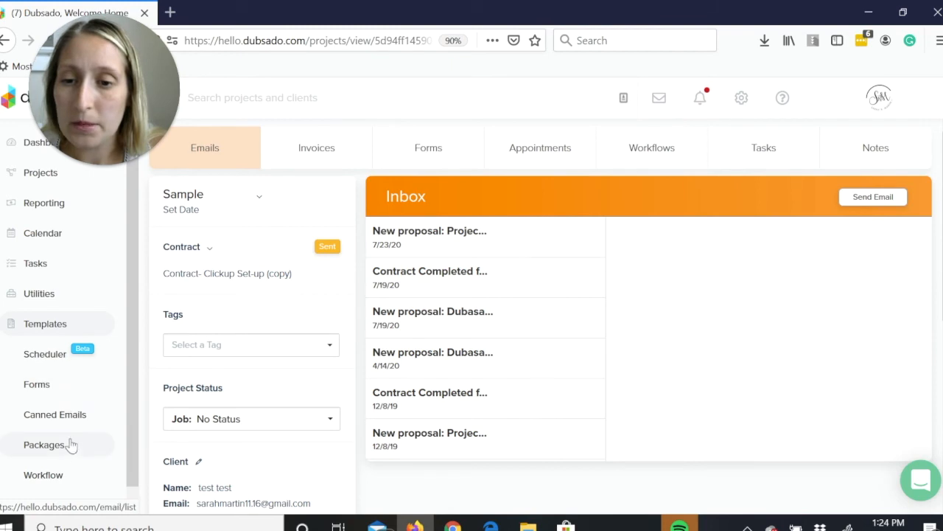
click(76, 476)
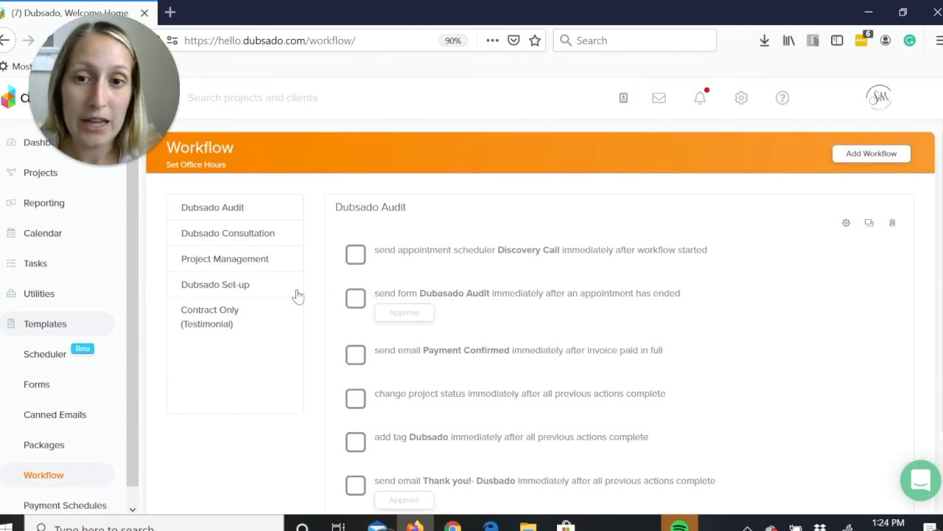
click(277, 265)
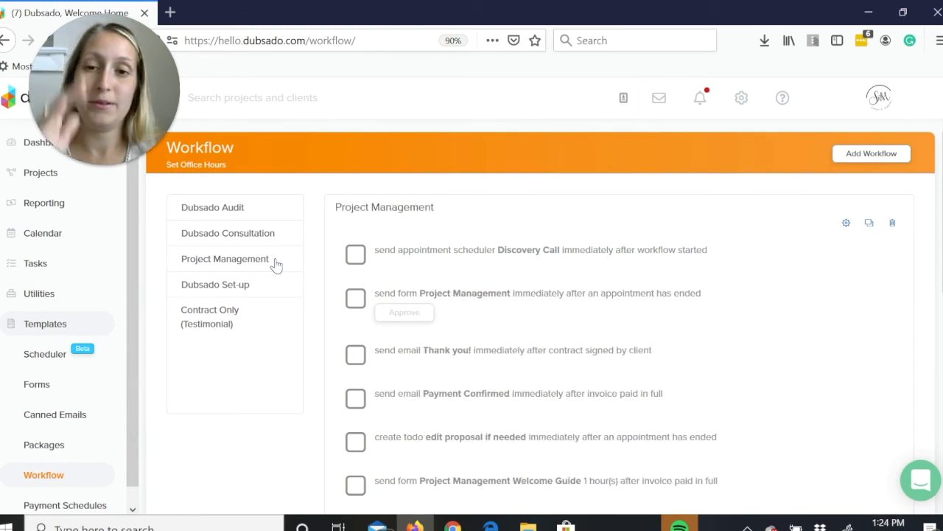
scroll(276, 265, down, 3)
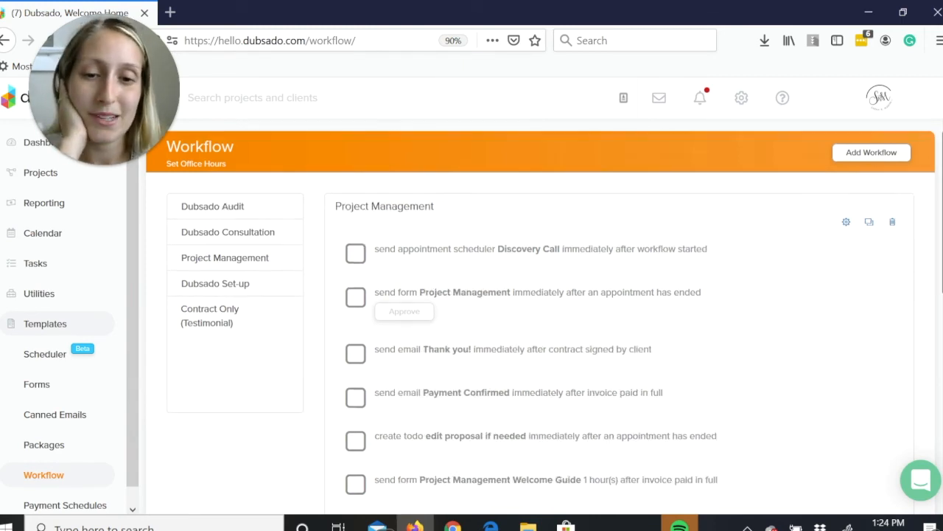
scroll(516, 317, down, 6)
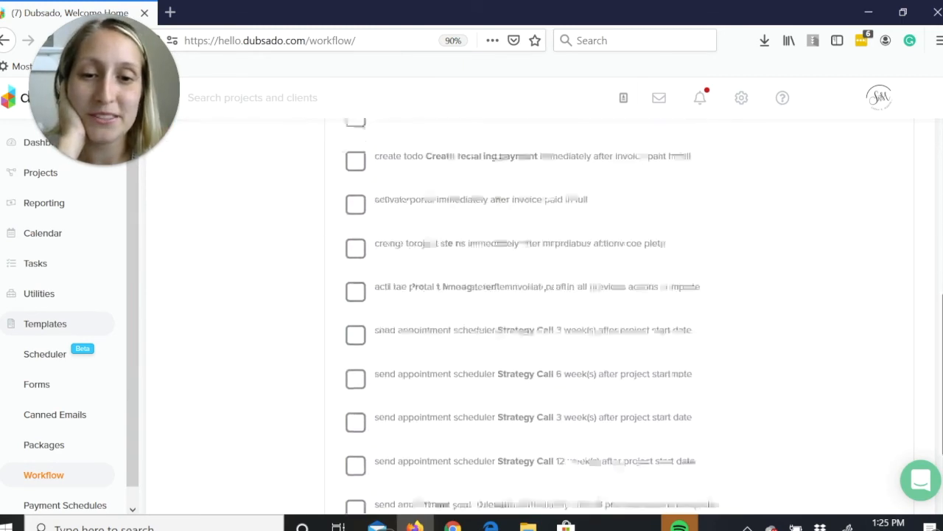
scroll(452, 264, down, 2)
scroll(453, 263, up, 1)
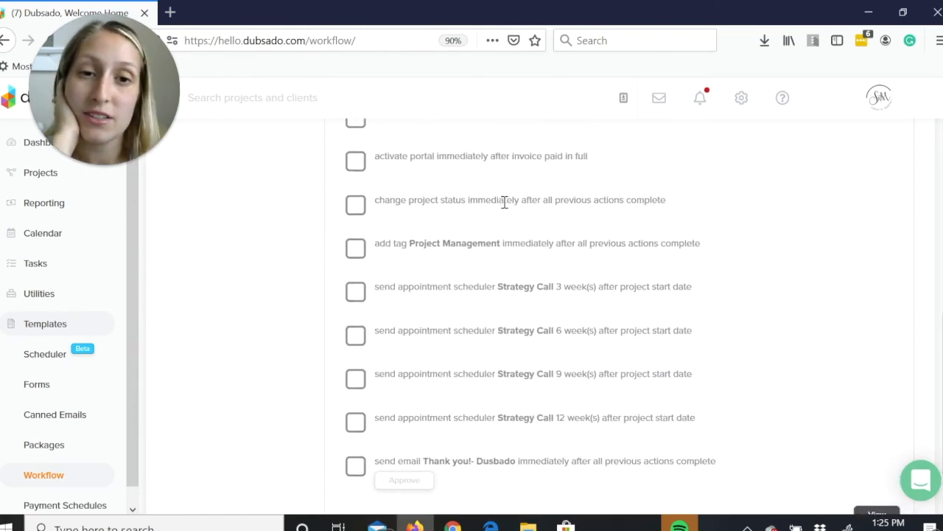
scroll(505, 202, up, 8)
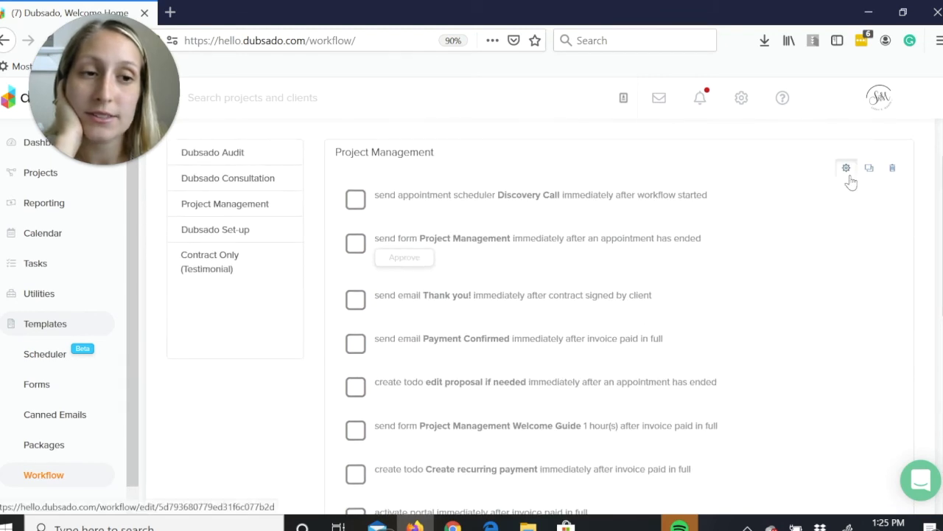
Open the Project Management workflow for editing, check the Change Project Status action's timing and target status, and apply it as is.
click(847, 169)
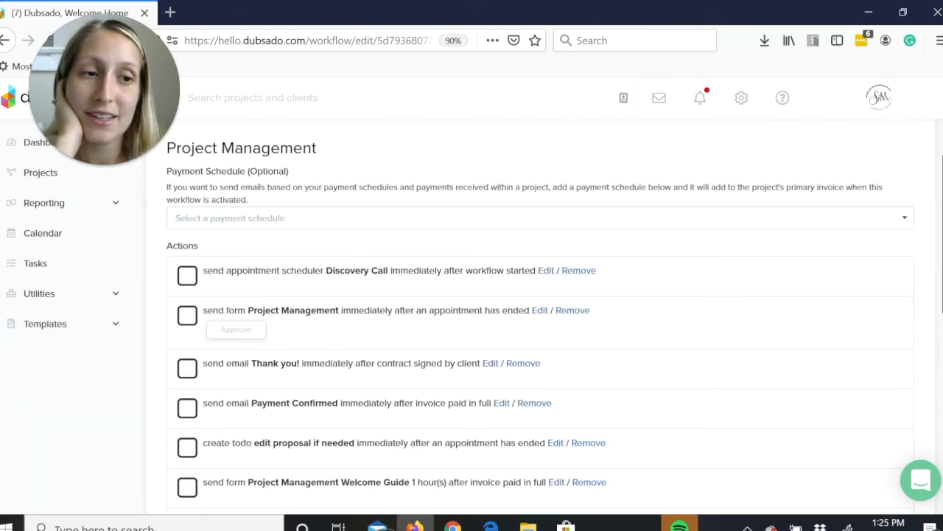
scroll(540, 324, down, 2)
scroll(491, 434, down, 5)
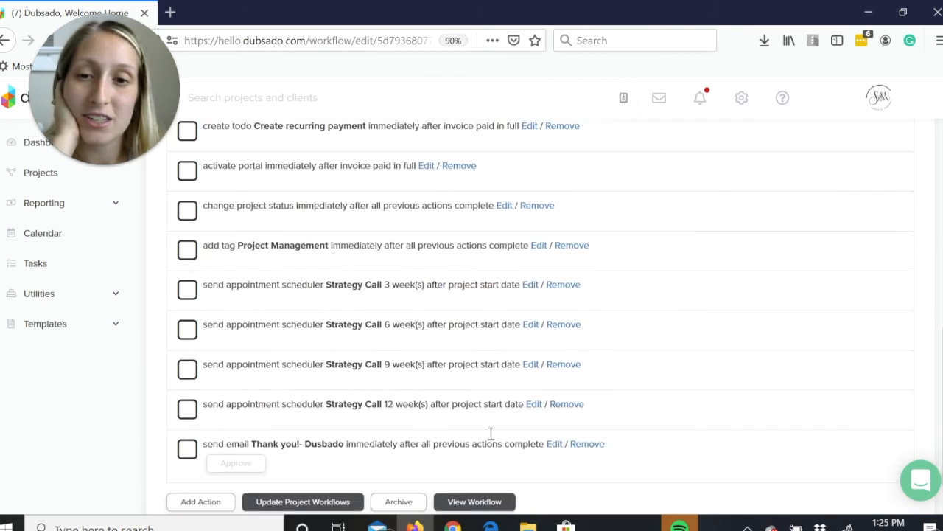
click(506, 206)
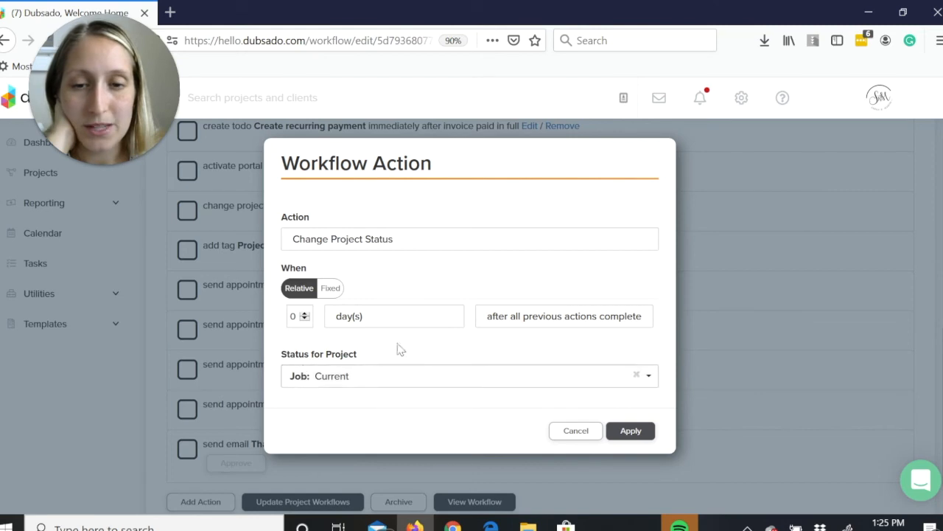
click(630, 432)
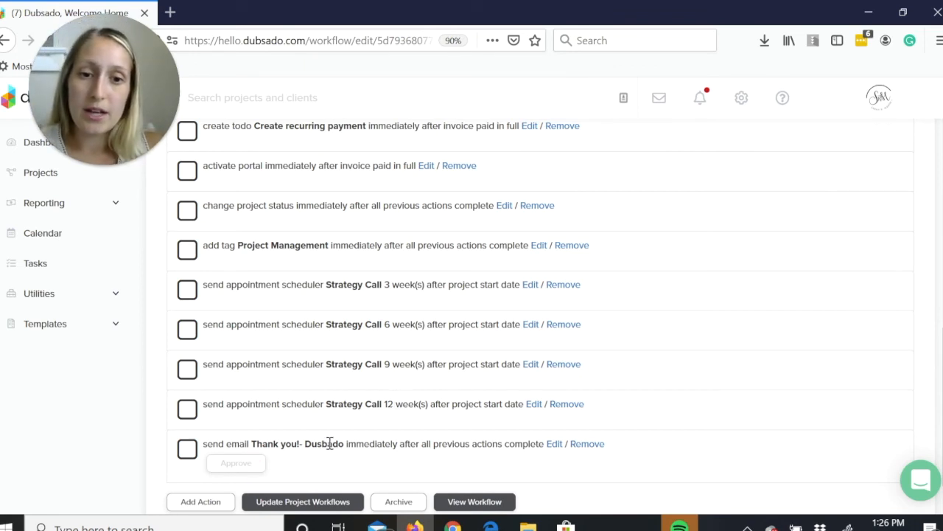
Open the final "Thank you!- Dusbado" email action and review its timing, approval requirement, subject and review-request body.
mouse_move(942, 407)
mouse_down()
mouse_move(942, 389)
mouse_move(942, 412)
mouse_up()
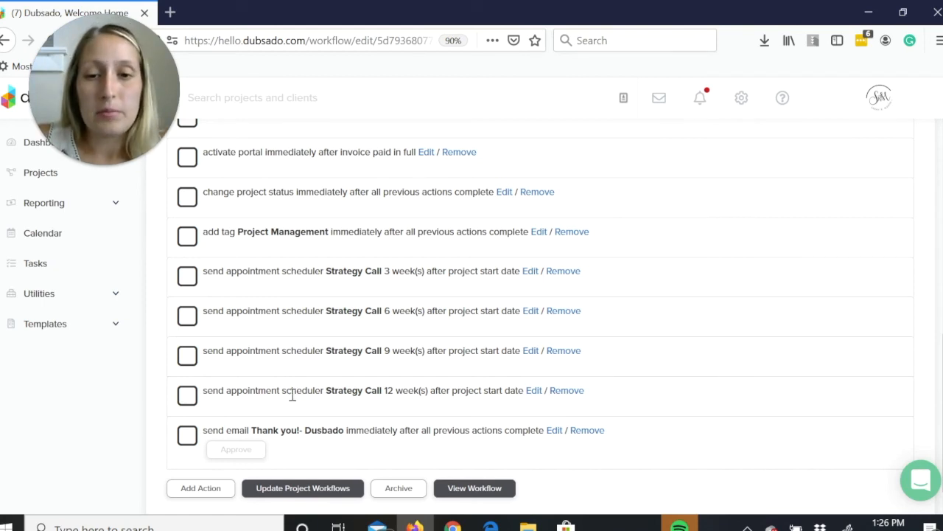
click(554, 430)
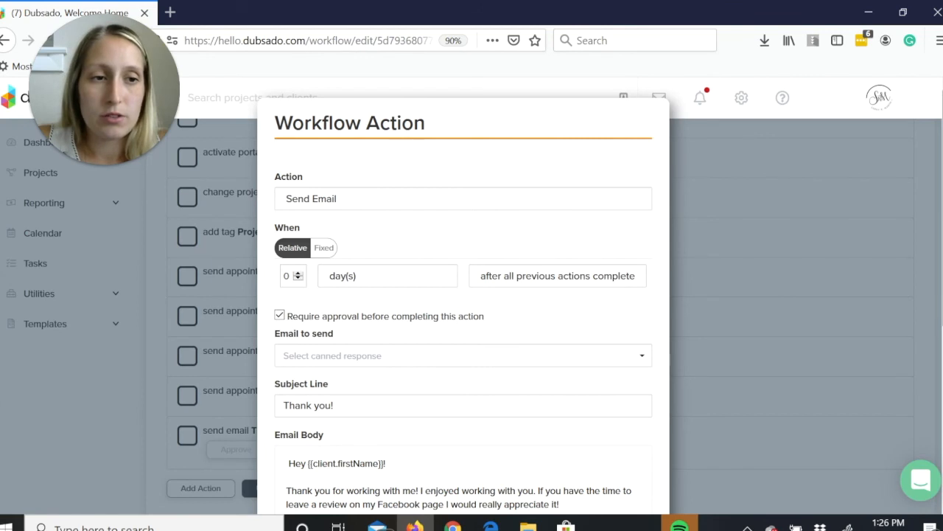
scroll(462, 294, down, 2)
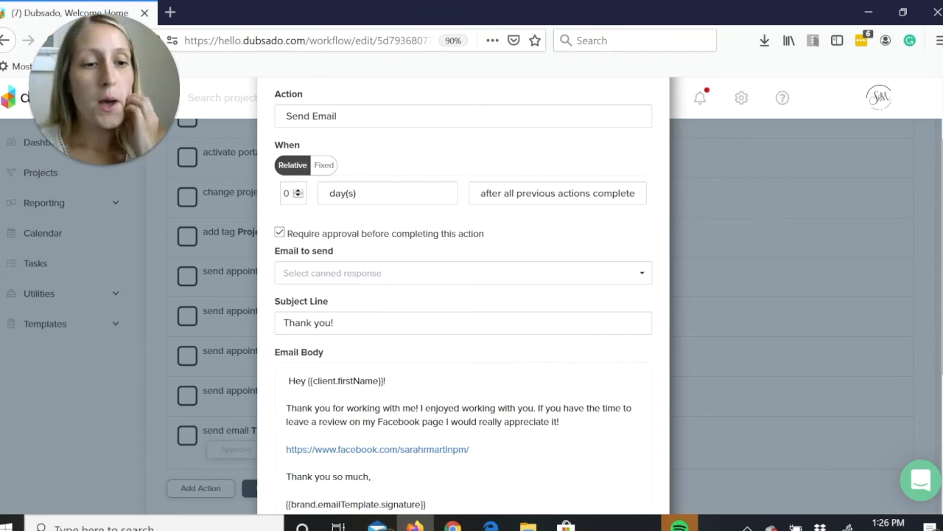
scroll(463, 295, down, 3)
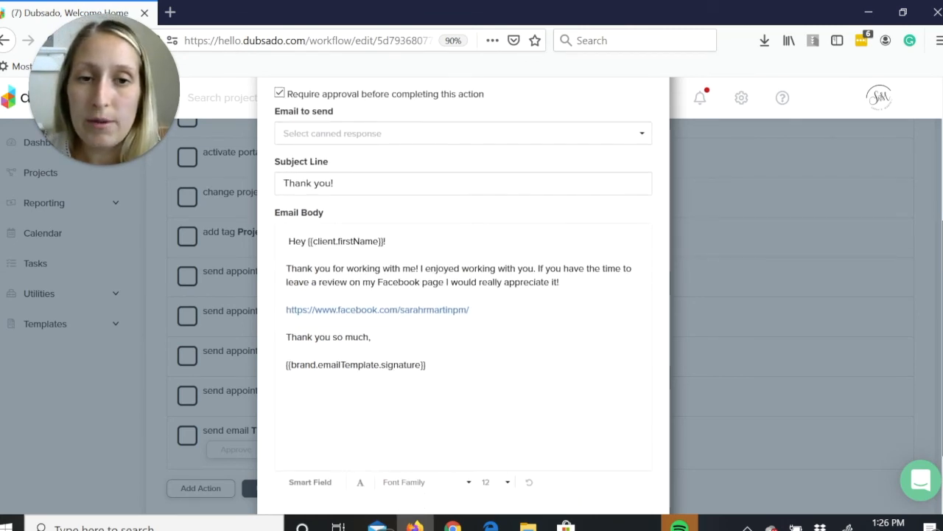
scroll(463, 294, down, 1)
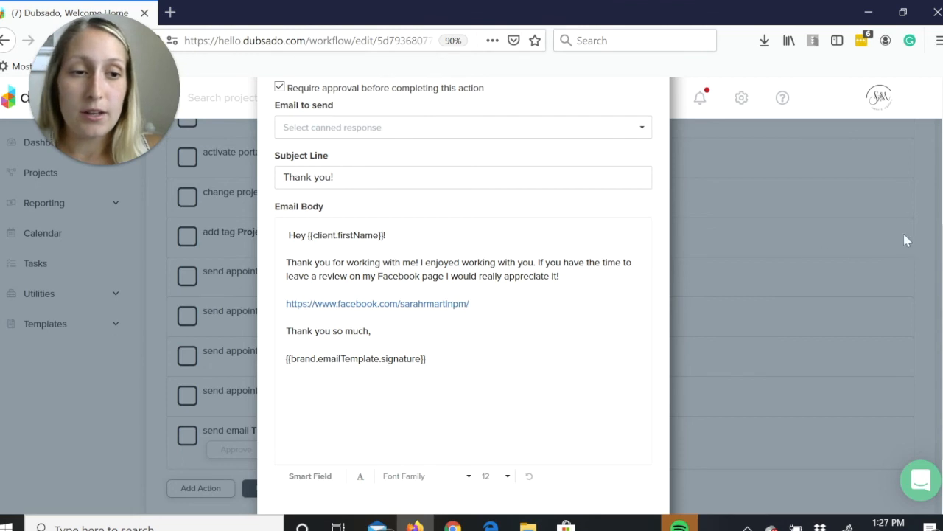
Apply the thank-you email action as is and look back over the Project Management workflow's full list of actions.
scroll(940, 339, down, 2)
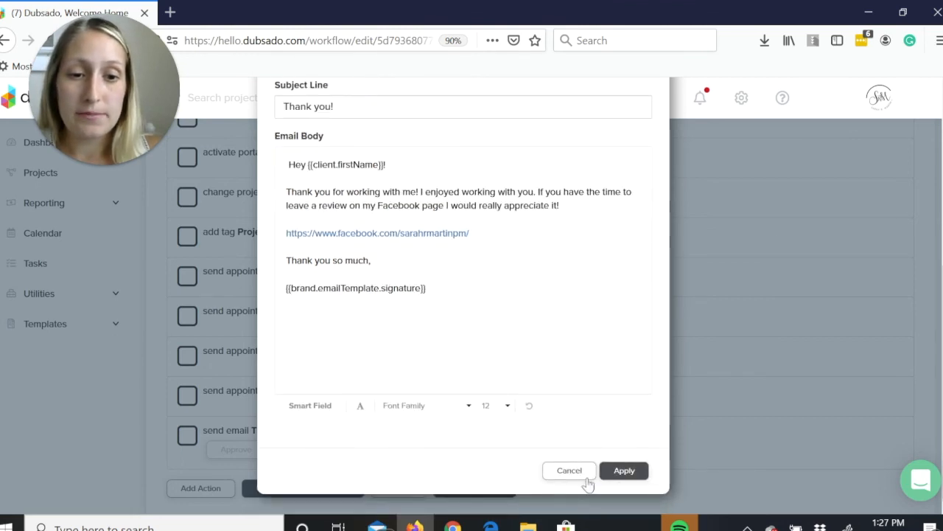
click(624, 472)
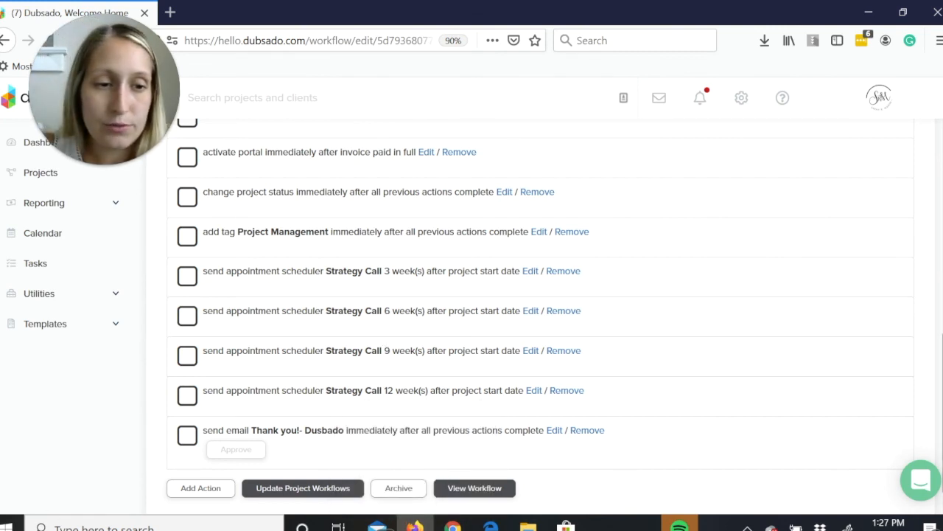
scroll(540, 317, up, 5)
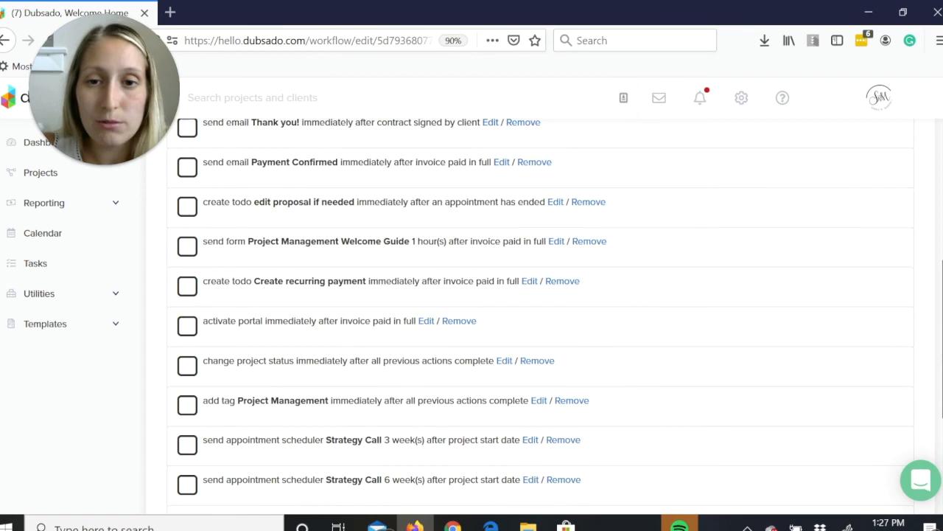
scroll(941, 352, down, 3)
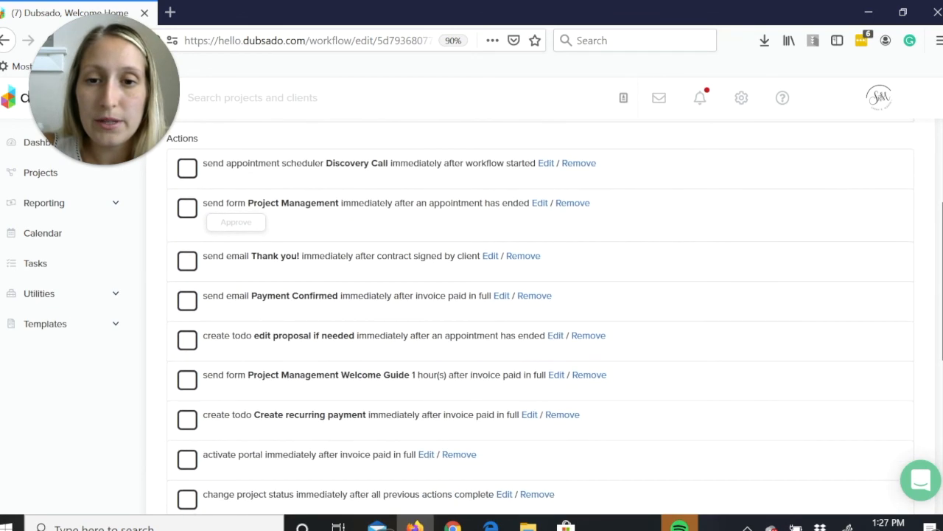
drag(941, 352, 942, 396)
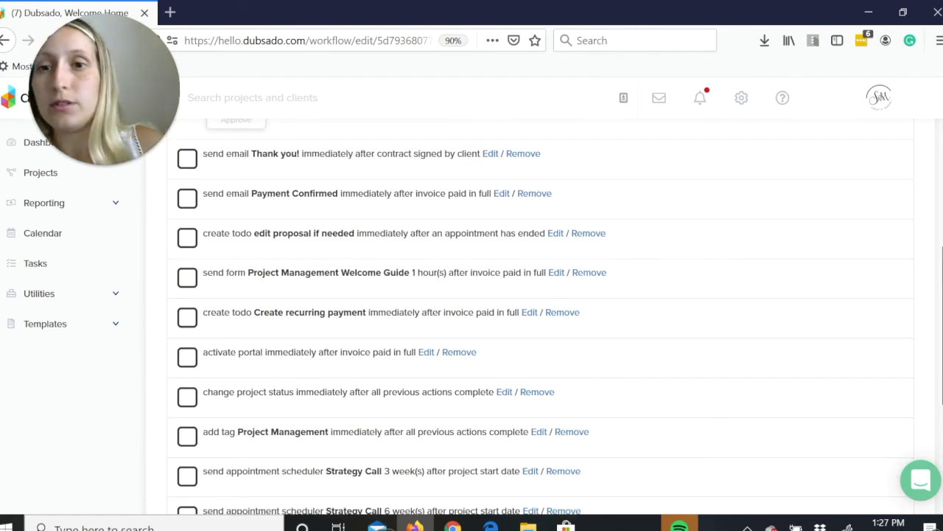
drag(942, 368, 941, 253)
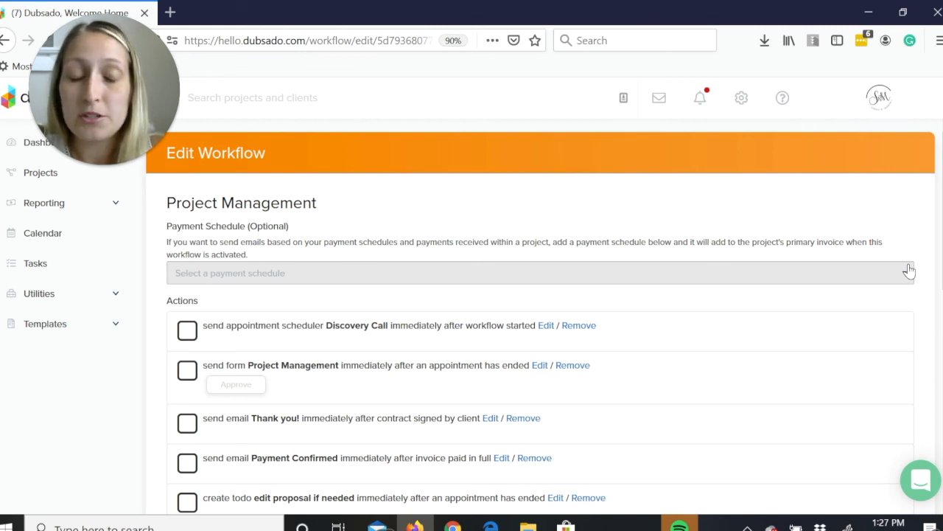
Open the form templates and look through the contracts, sub-agreements, questionnaires, proposals and lead captures.
click(46, 330)
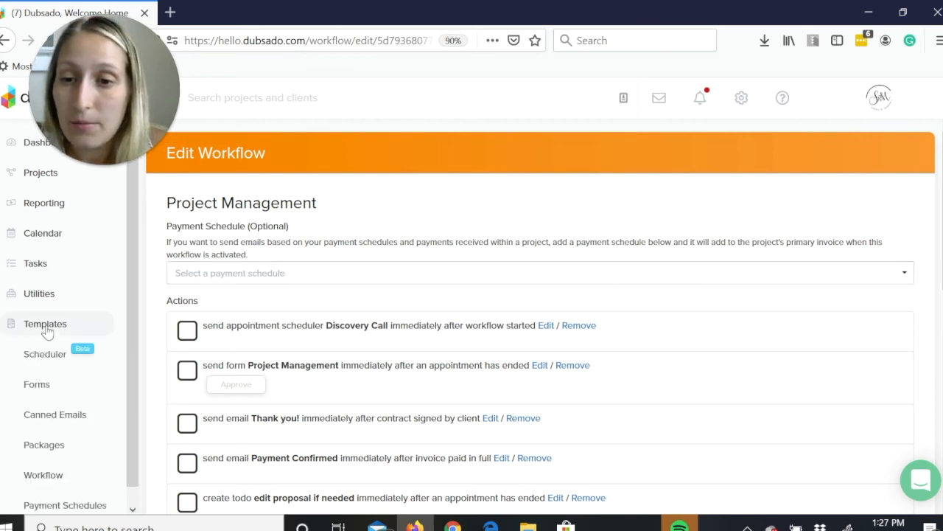
click(42, 390)
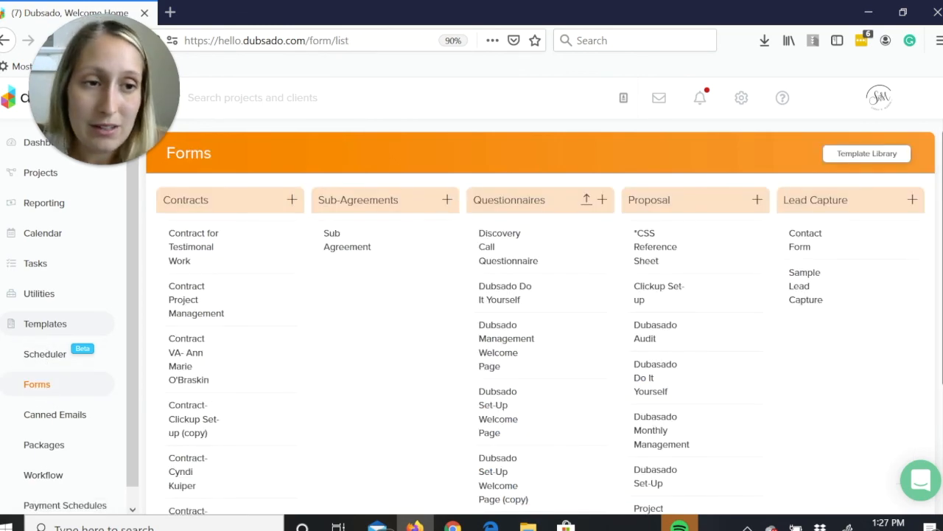
scroll(834, 316, down, 3)
scroll(542, 317, up, 3)
scroll(542, 317, down, 3)
scroll(542, 317, up, 2)
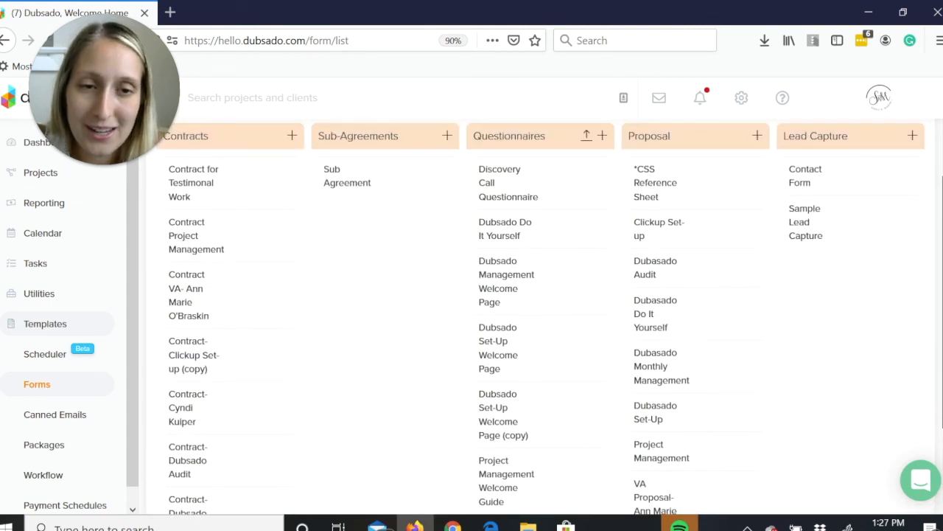
scroll(893, 435, down, 2)
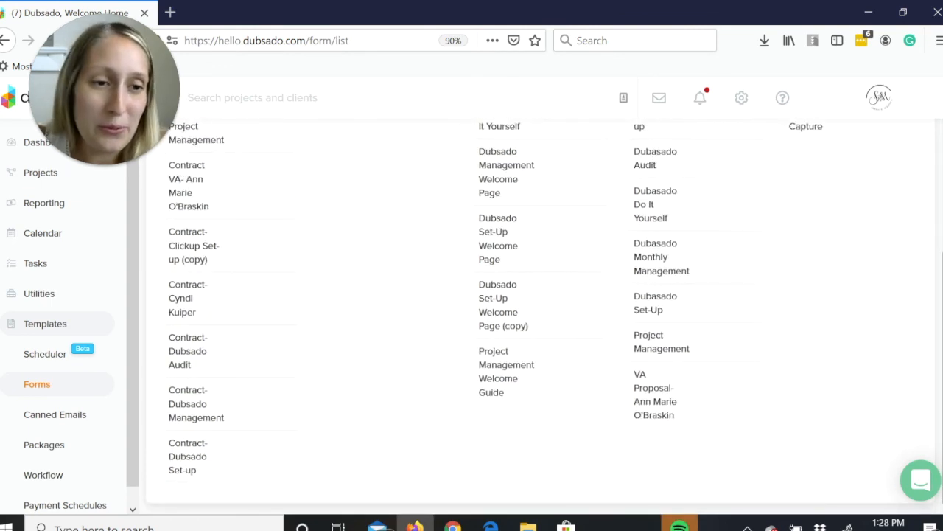
scroll(807, 299, up, 4)
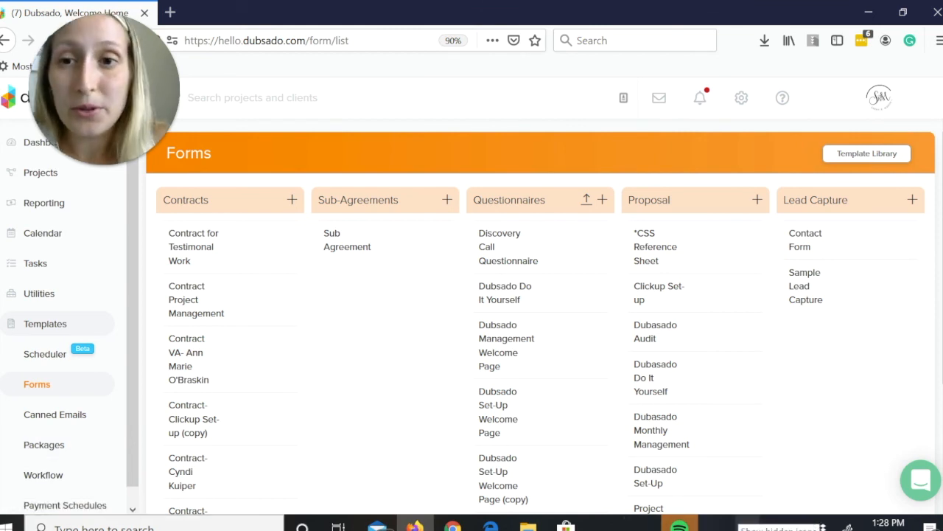
click(747, 528)
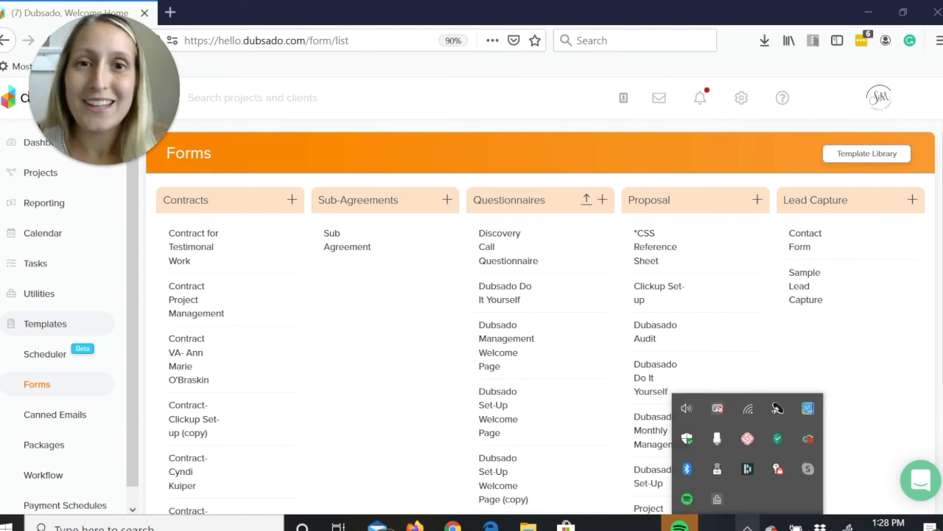